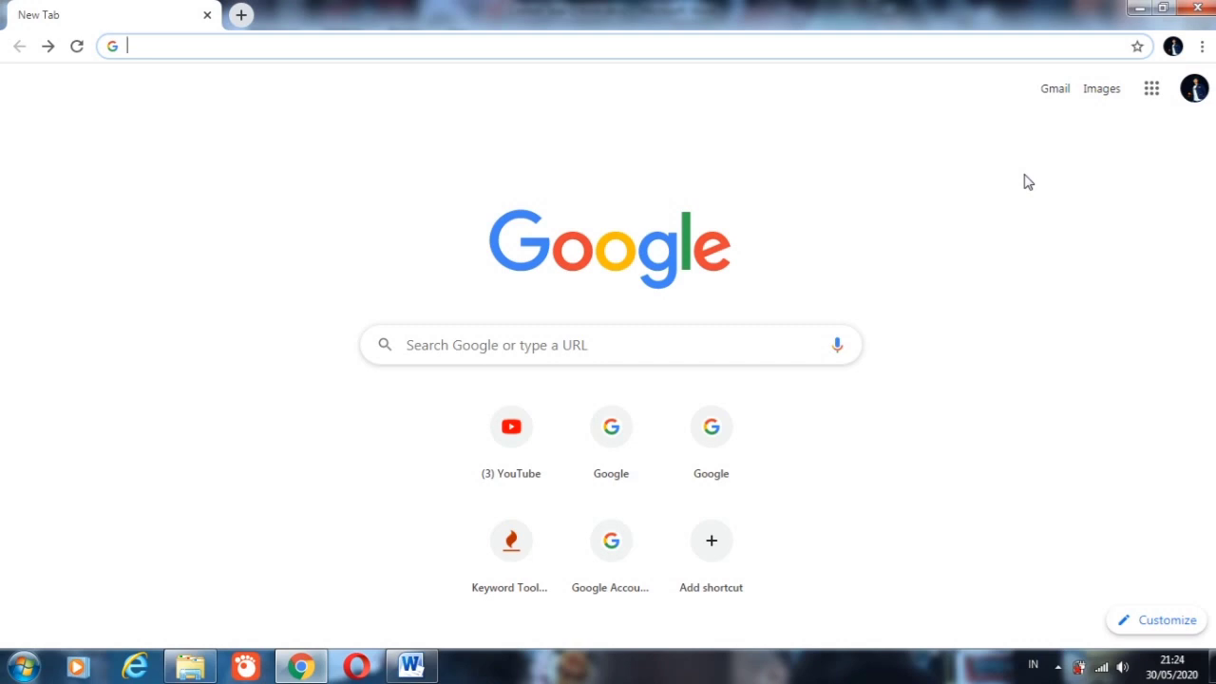
Step: Open Google Drive from the Google apps and create a new blank Google Formulir form
click(1153, 99)
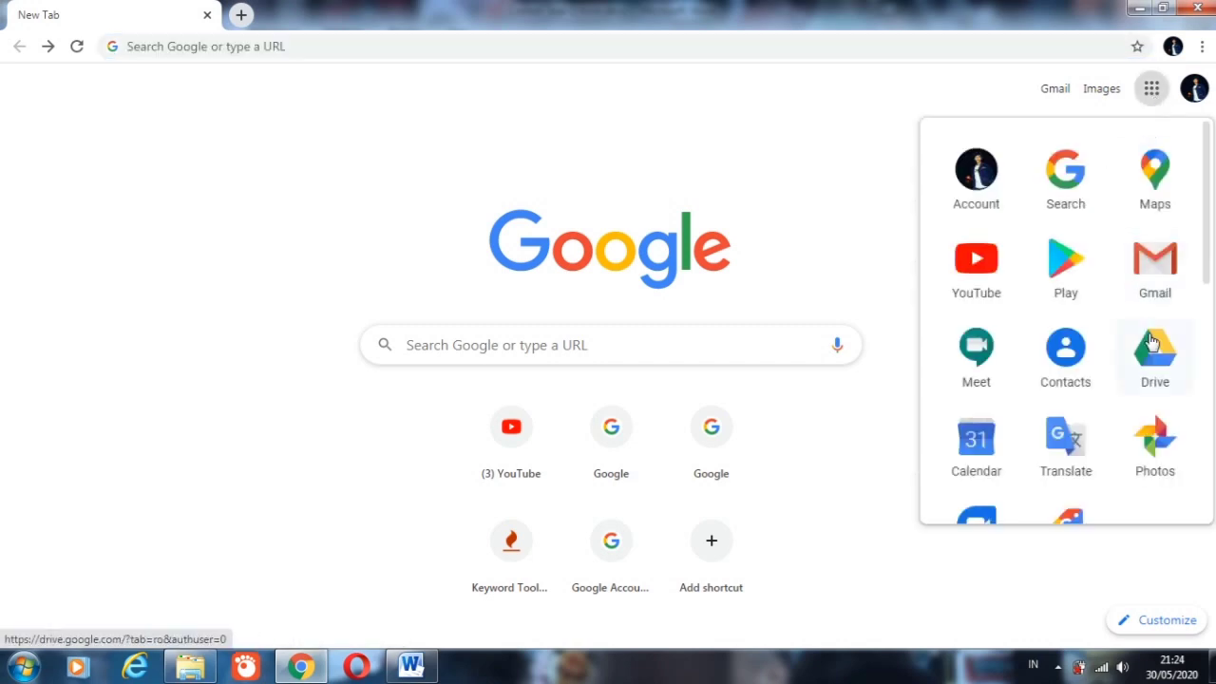
click(1158, 355)
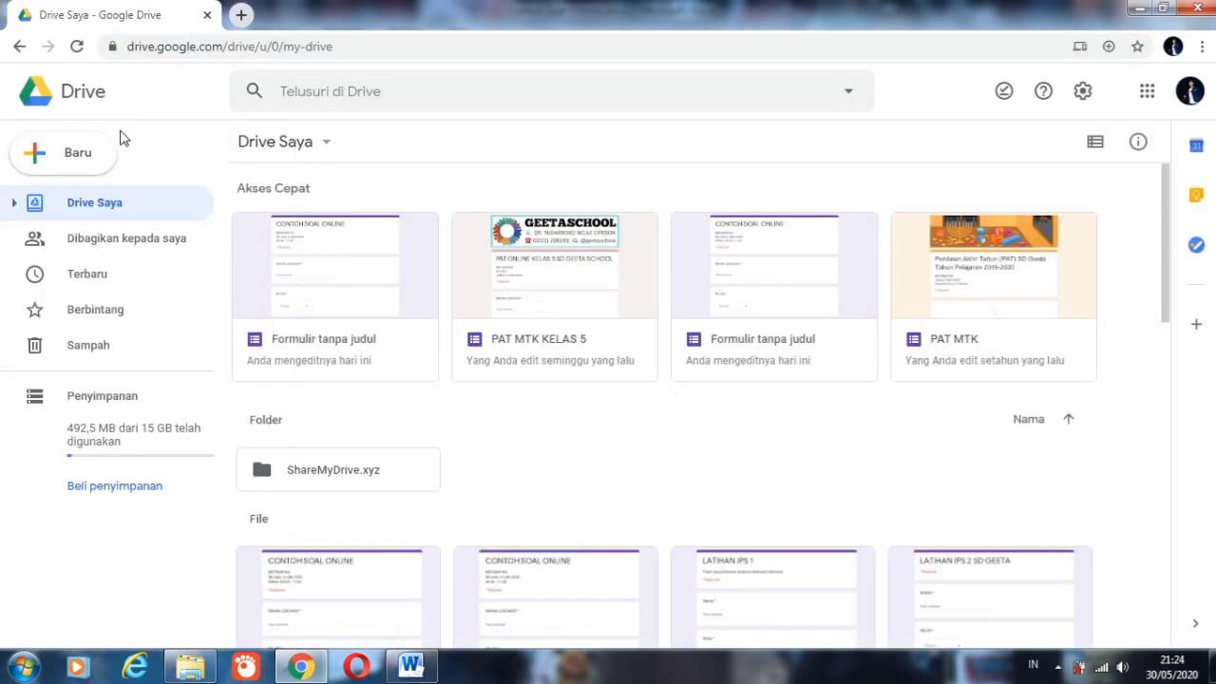
click(83, 154)
mouse_move(150, 380)
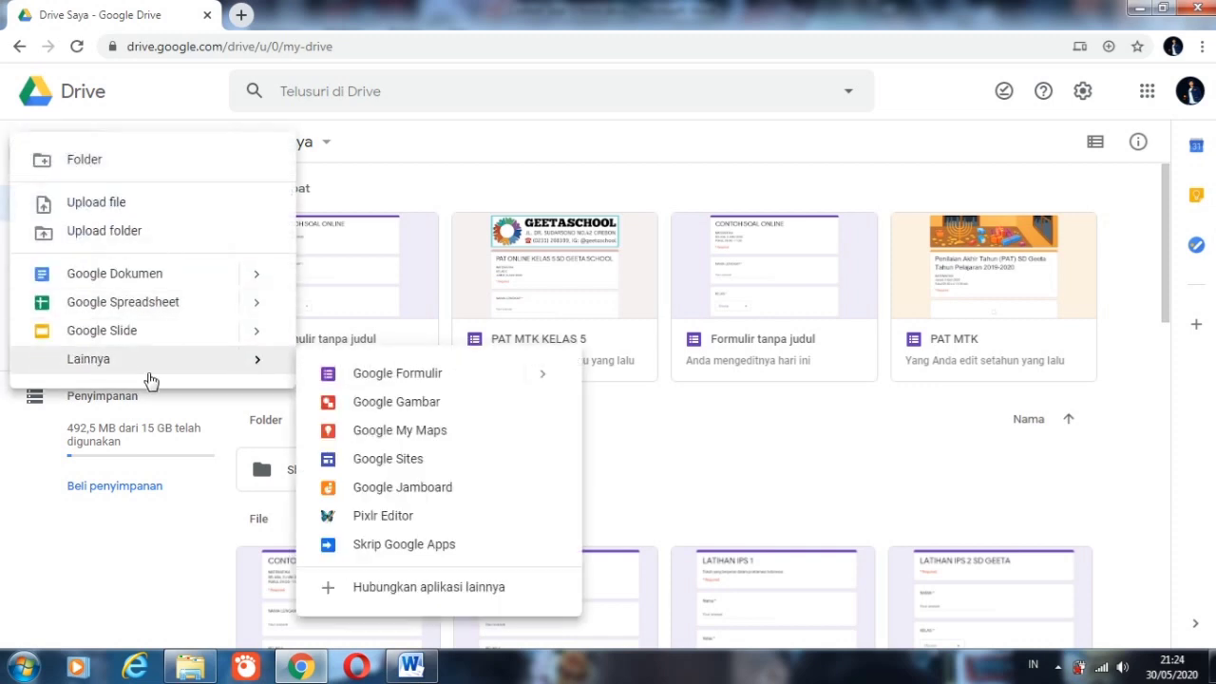
click(382, 377)
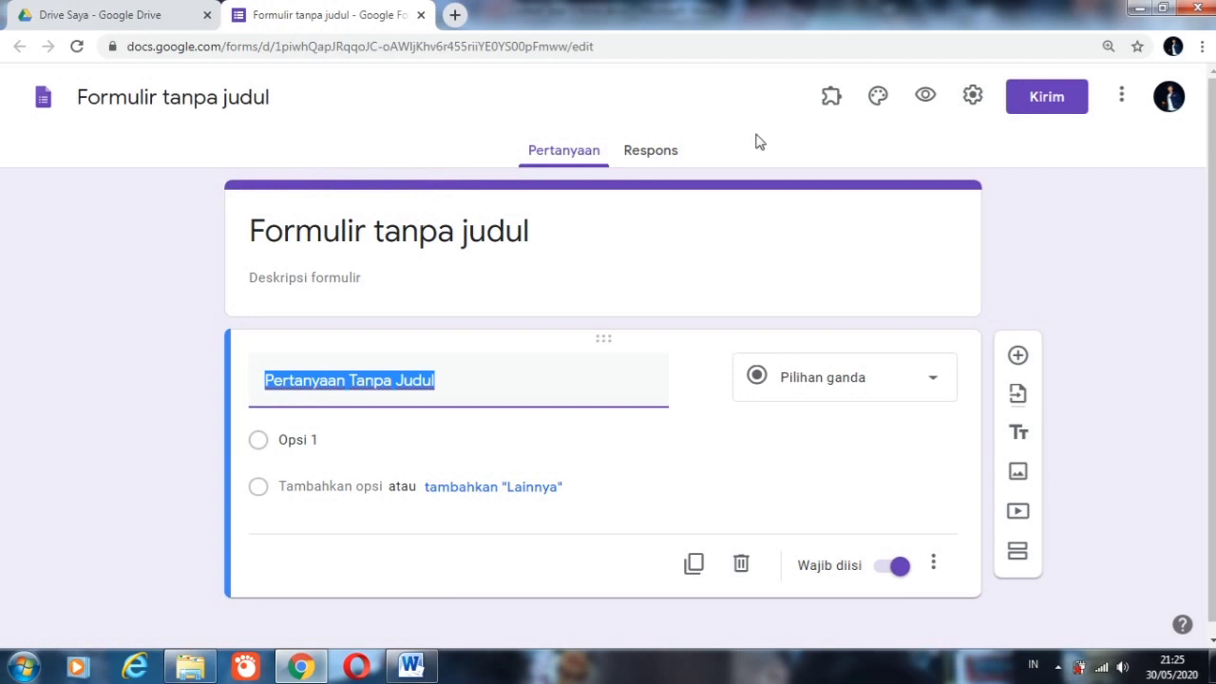
Step: Turn the form into a quiz in its settings, with scores released after manual review (Nanti, setelah peninjauan manual)
click(970, 99)
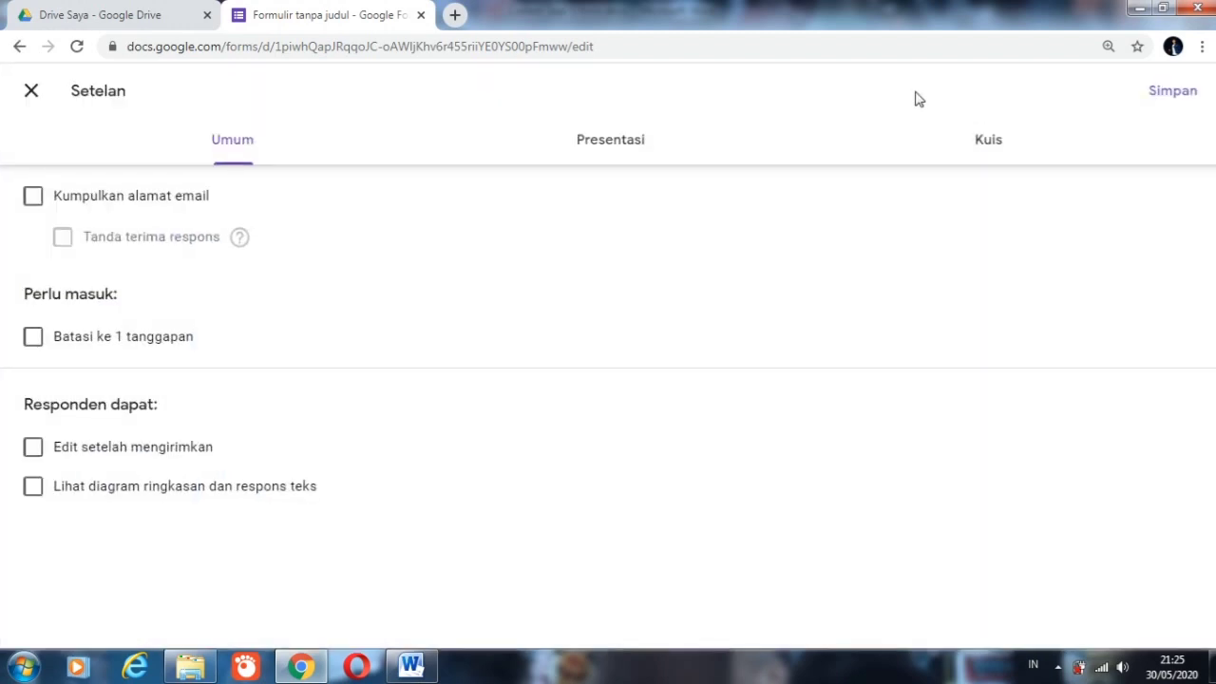
click(993, 147)
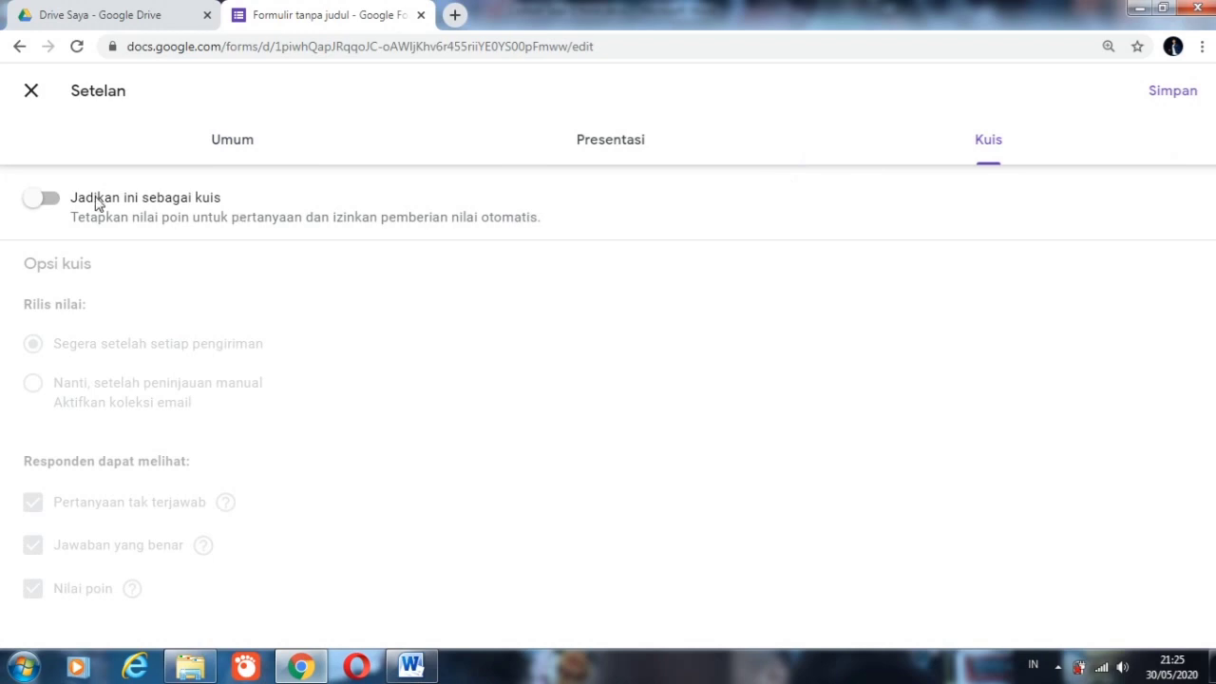
click(53, 206)
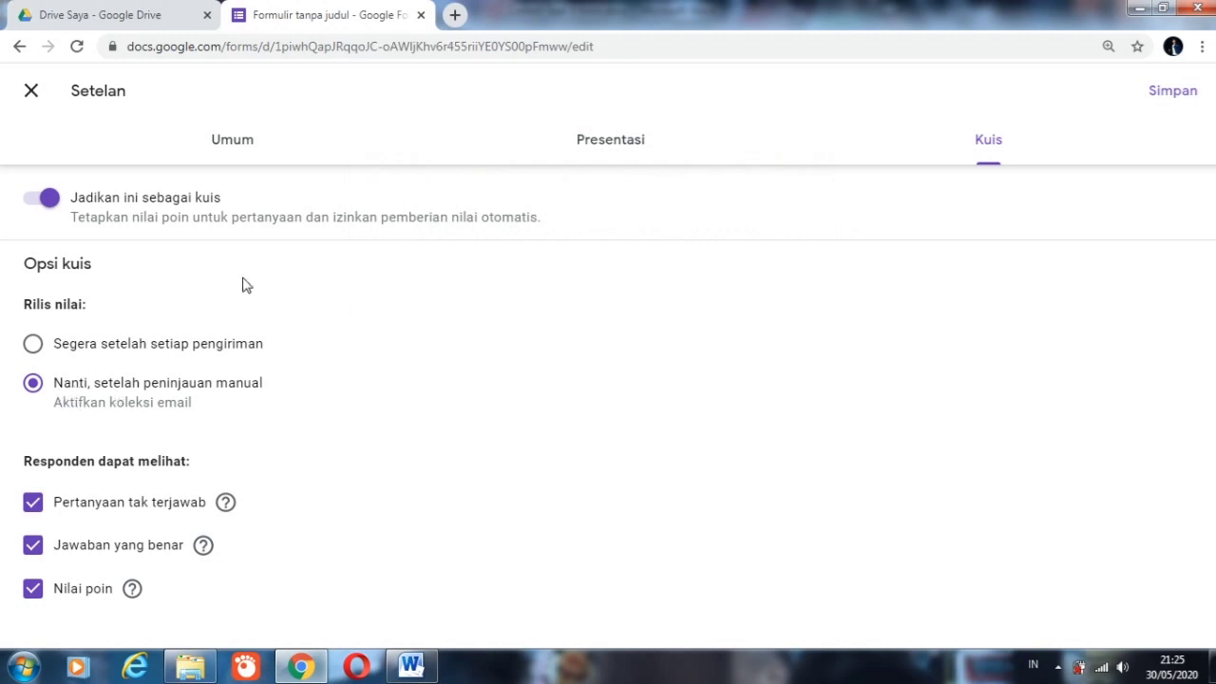
Step: Disable e-mail address collection, limit the form to 1 response in the general settings (Umum), and save the settings
click(228, 150)
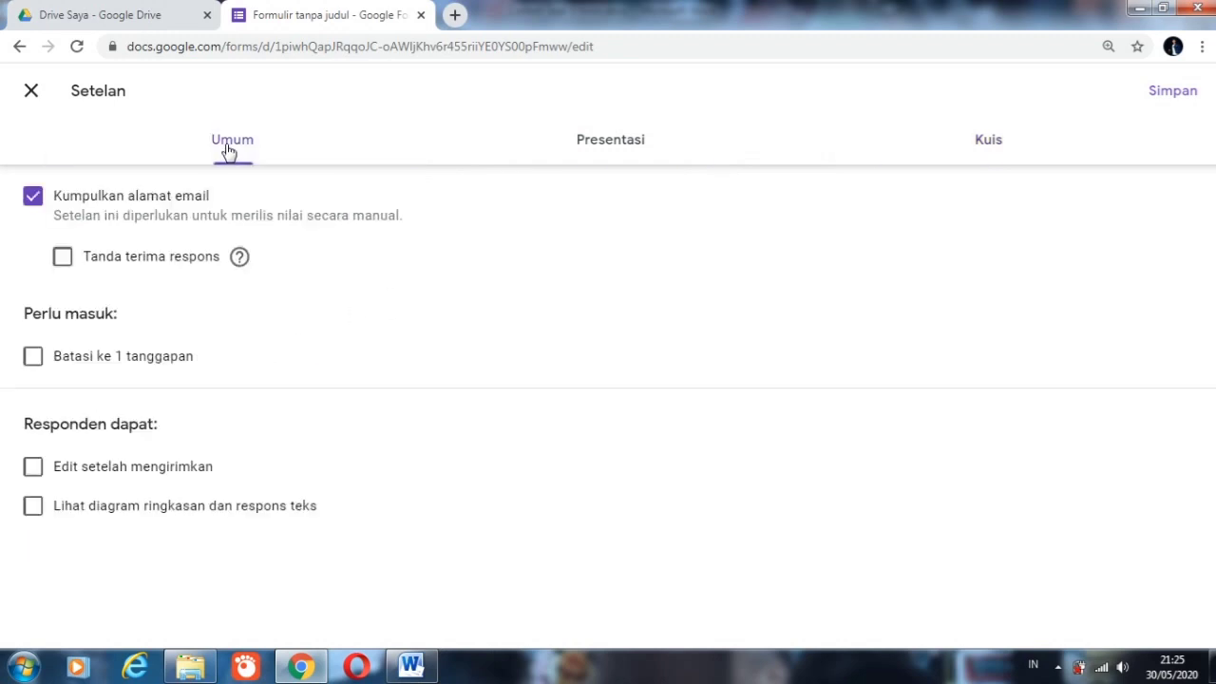
click(34, 198)
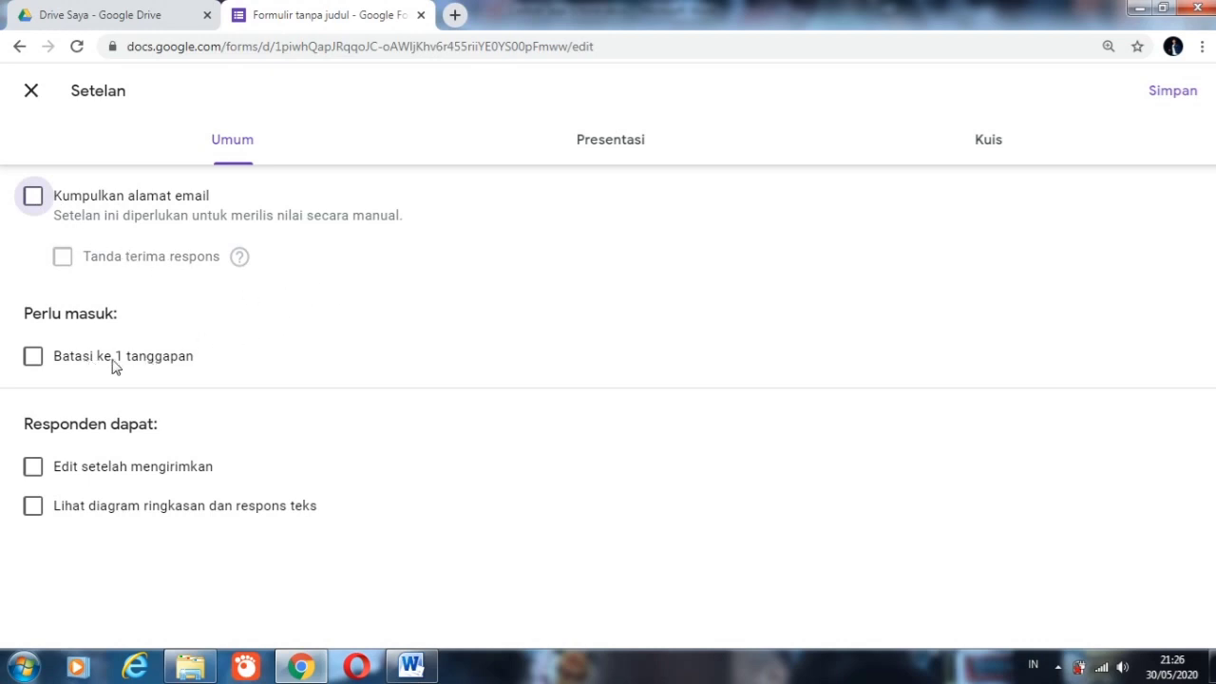
click(35, 356)
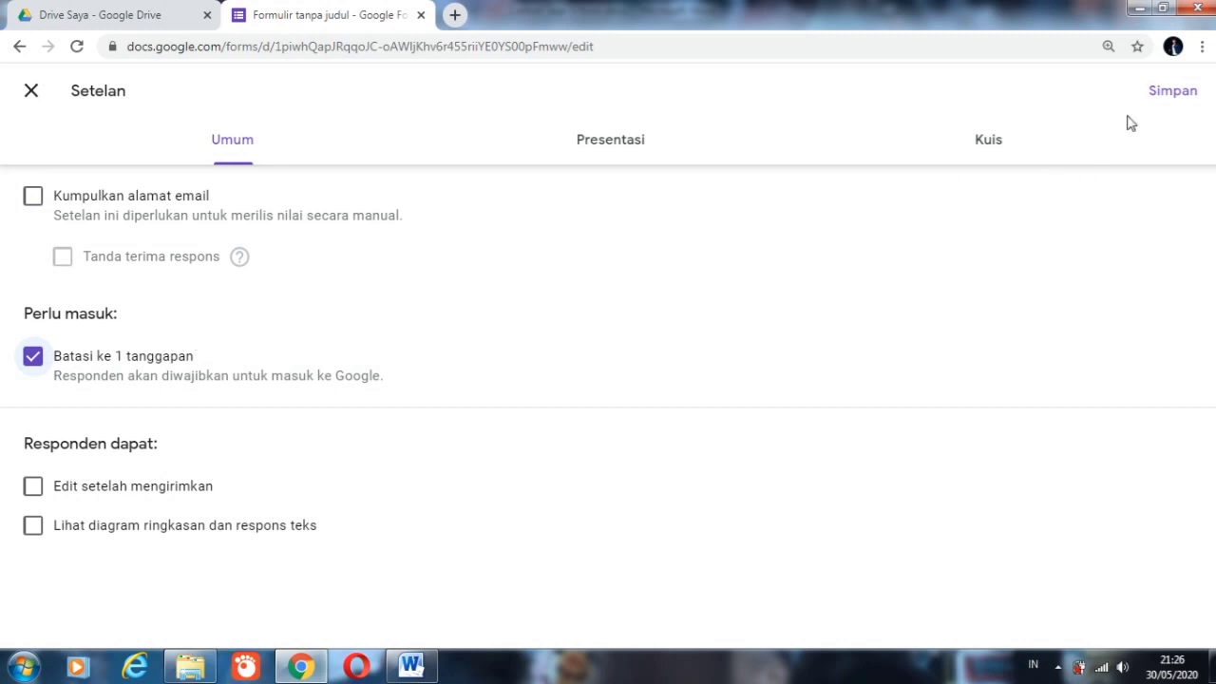
click(1174, 90)
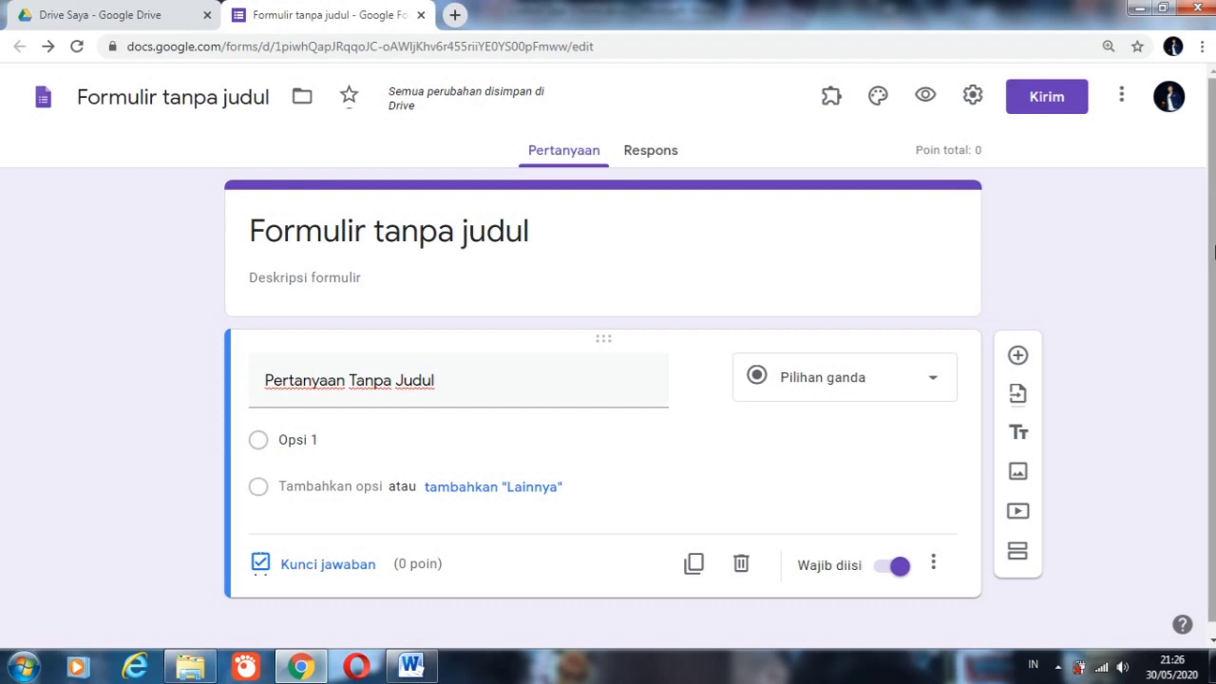
Step: Replace the form title with CONTOH SOAL ONLINE
scroll(1201, 295, down, 1)
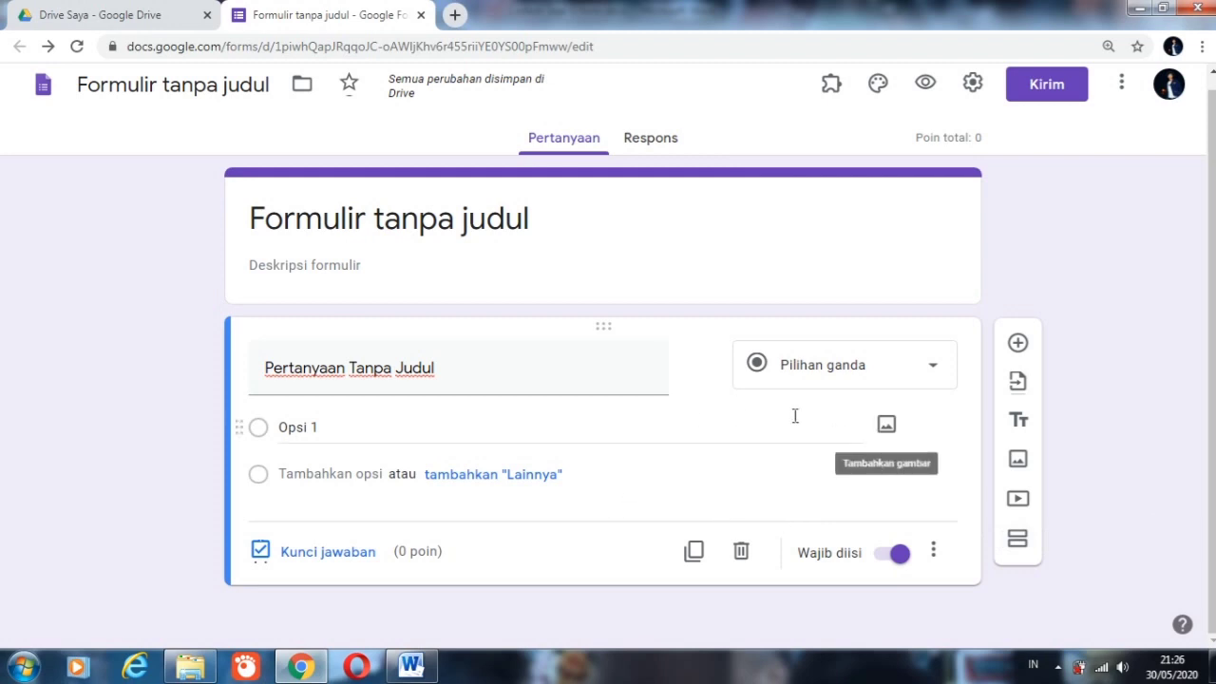
click(531, 226)
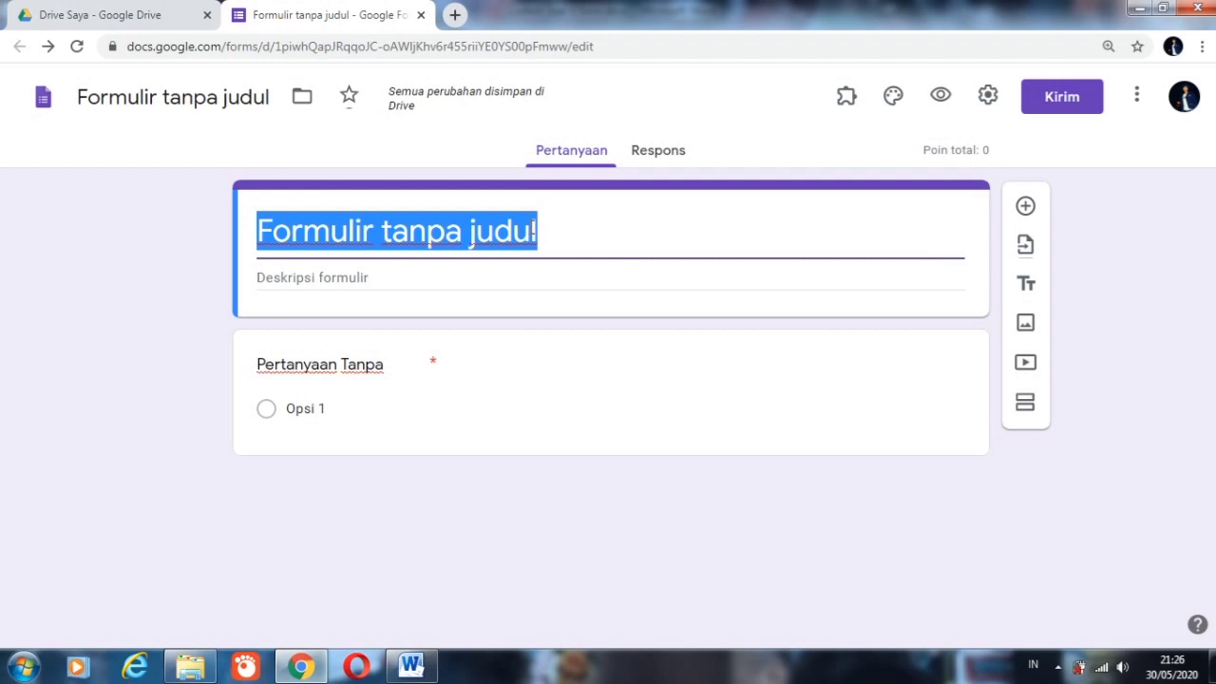
text(con)
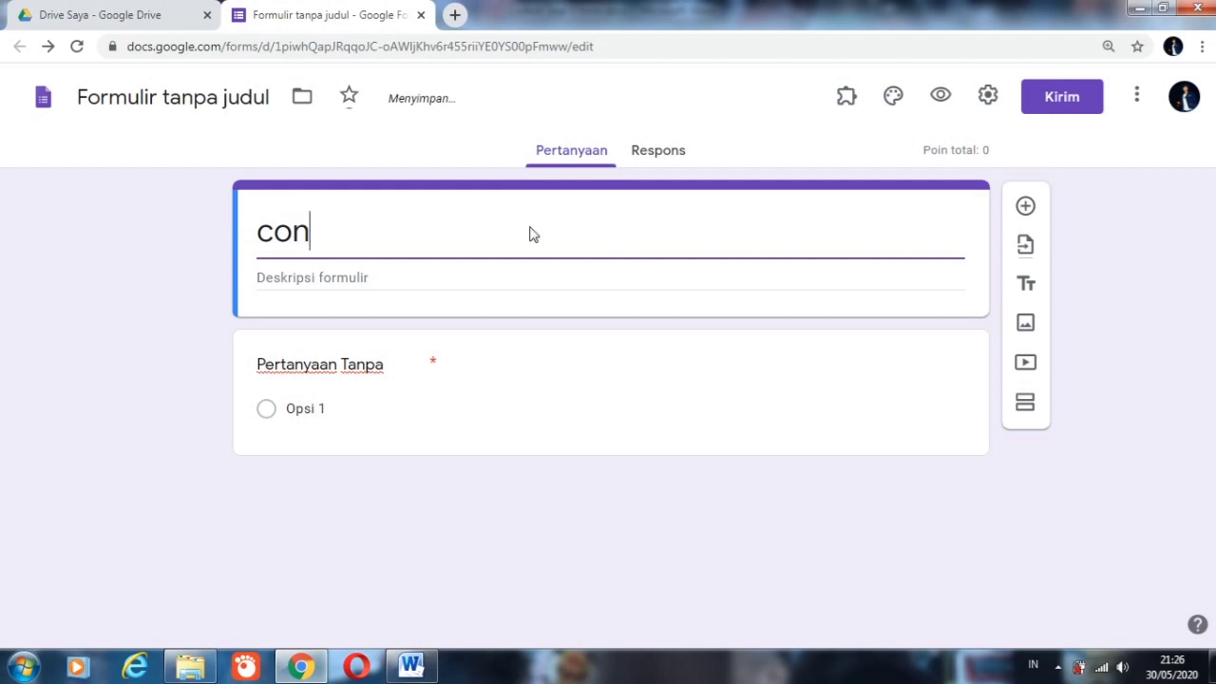
text(toh)
key(BackSpace)
key(BackSpace)
key(BackSpace)
key(BackSpace)
key(BackSpace)
key(BackSpace)
key(BackSpace)
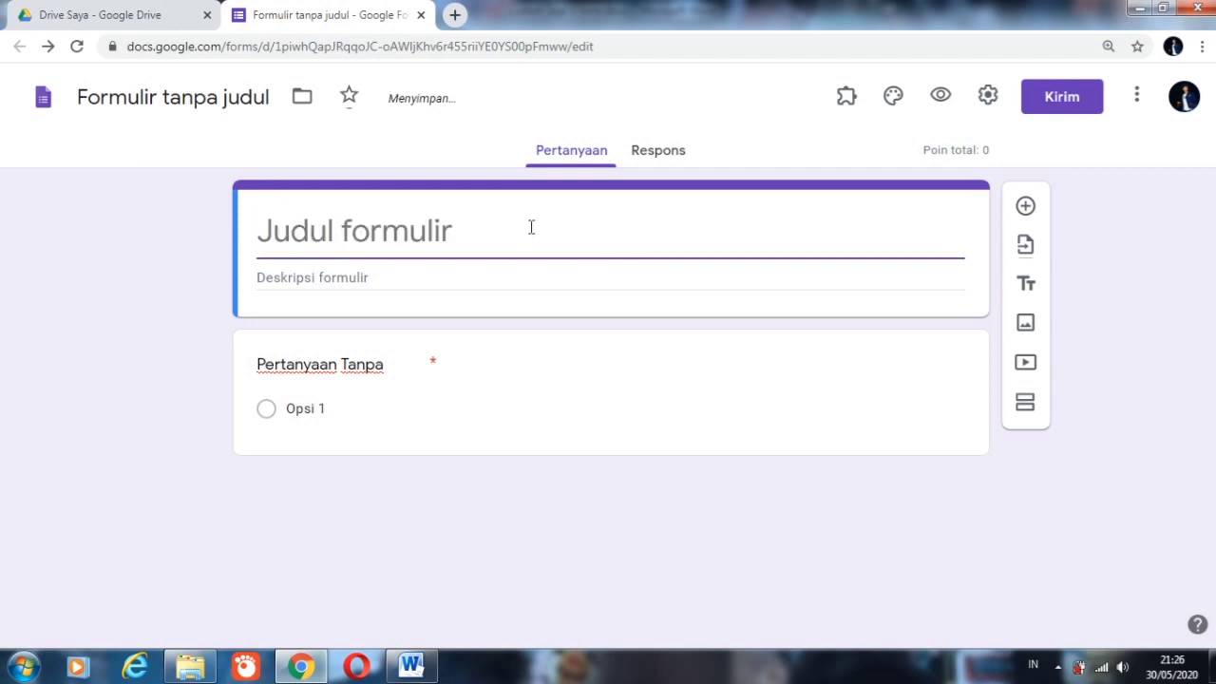
text(CONTOH S)
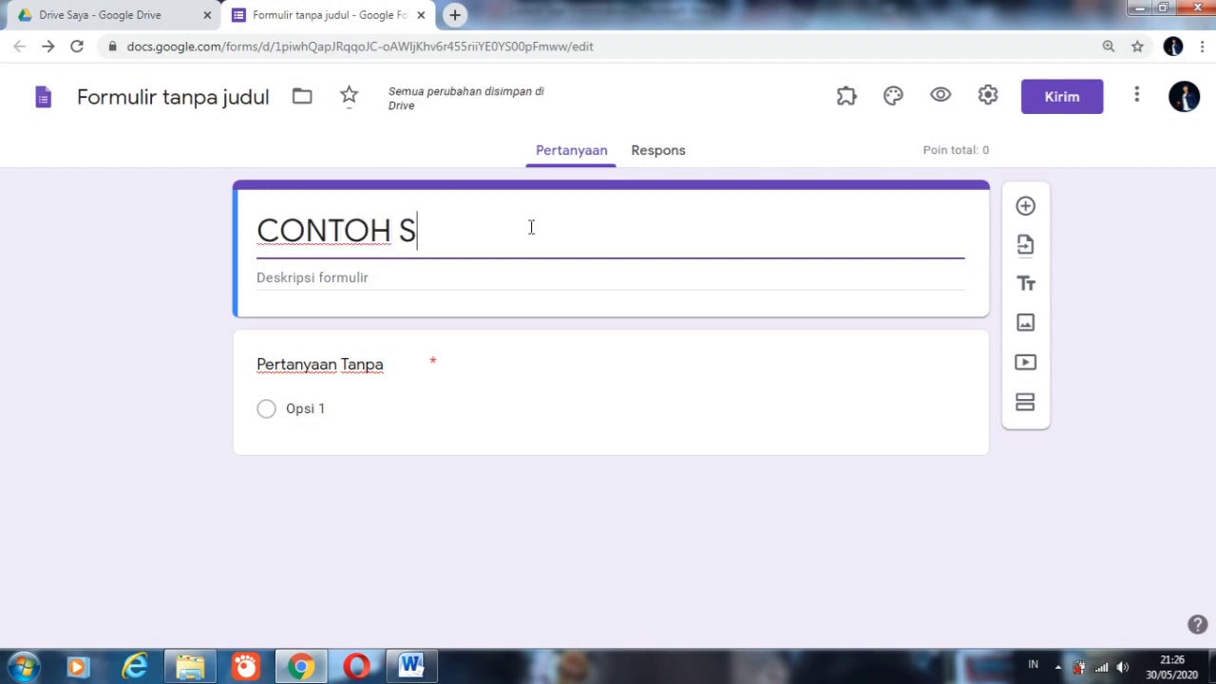
text(OAL ONLI)
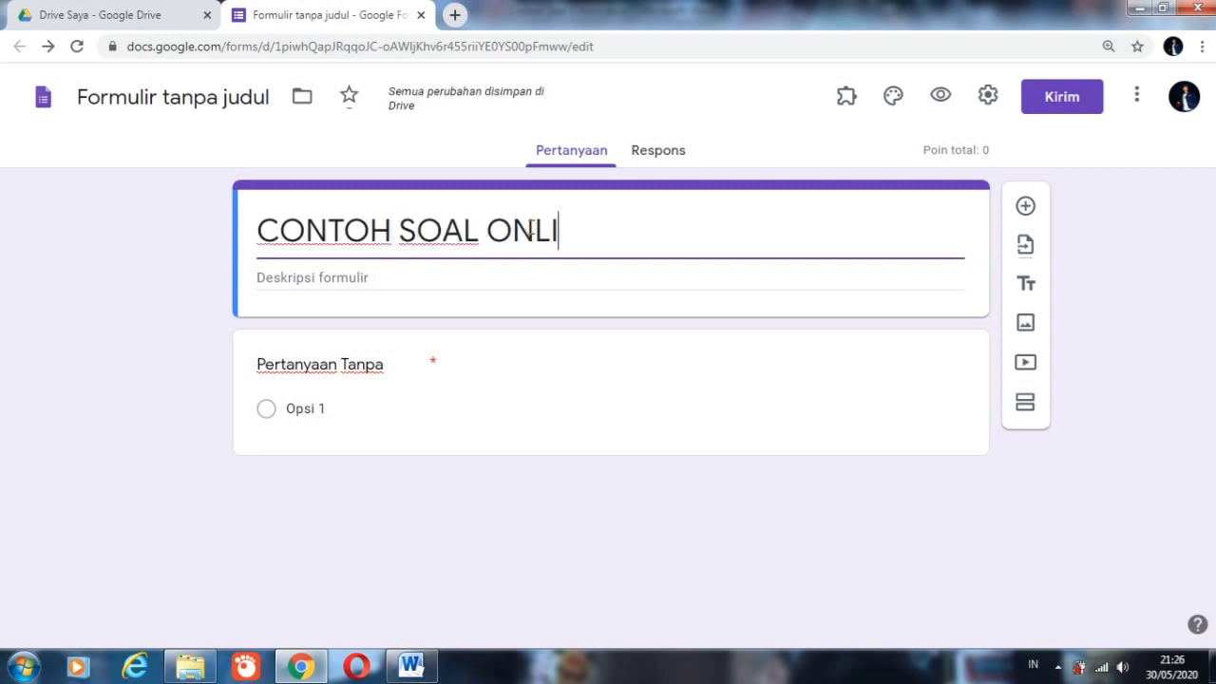
text(NE)
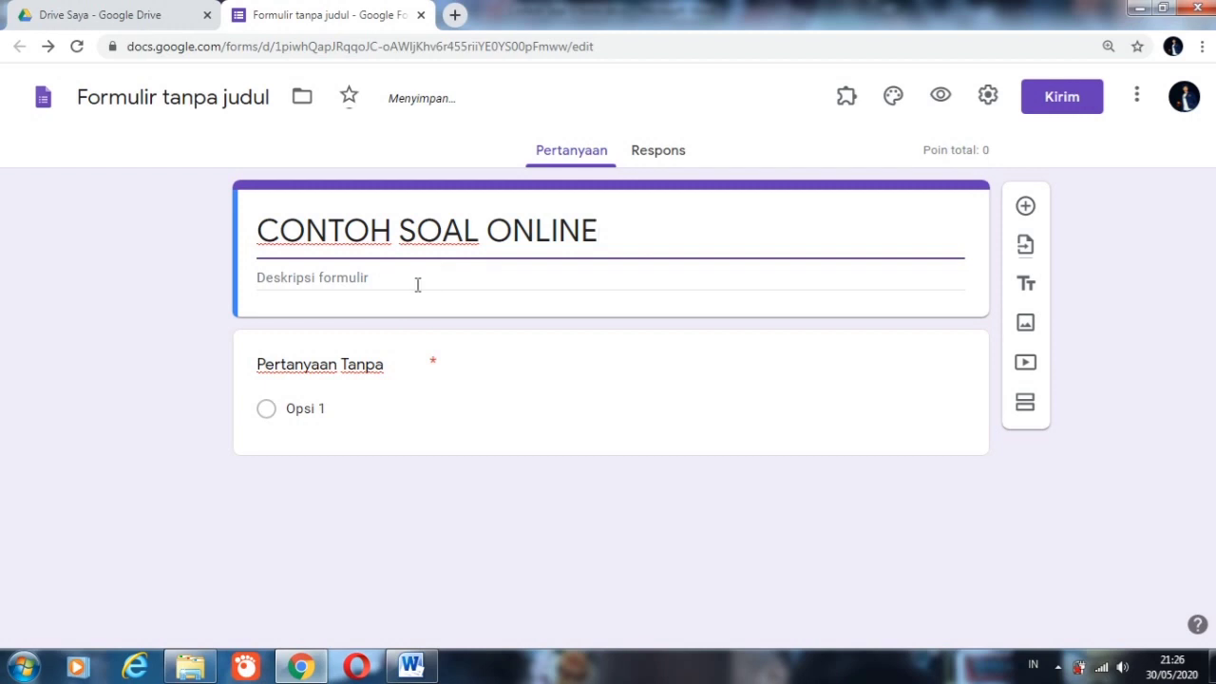
Step: Enter a three-line form description: MATEMATIKA, SELASA, 2 JUNI 2020, and 09.00 - 11.00
click(417, 285)
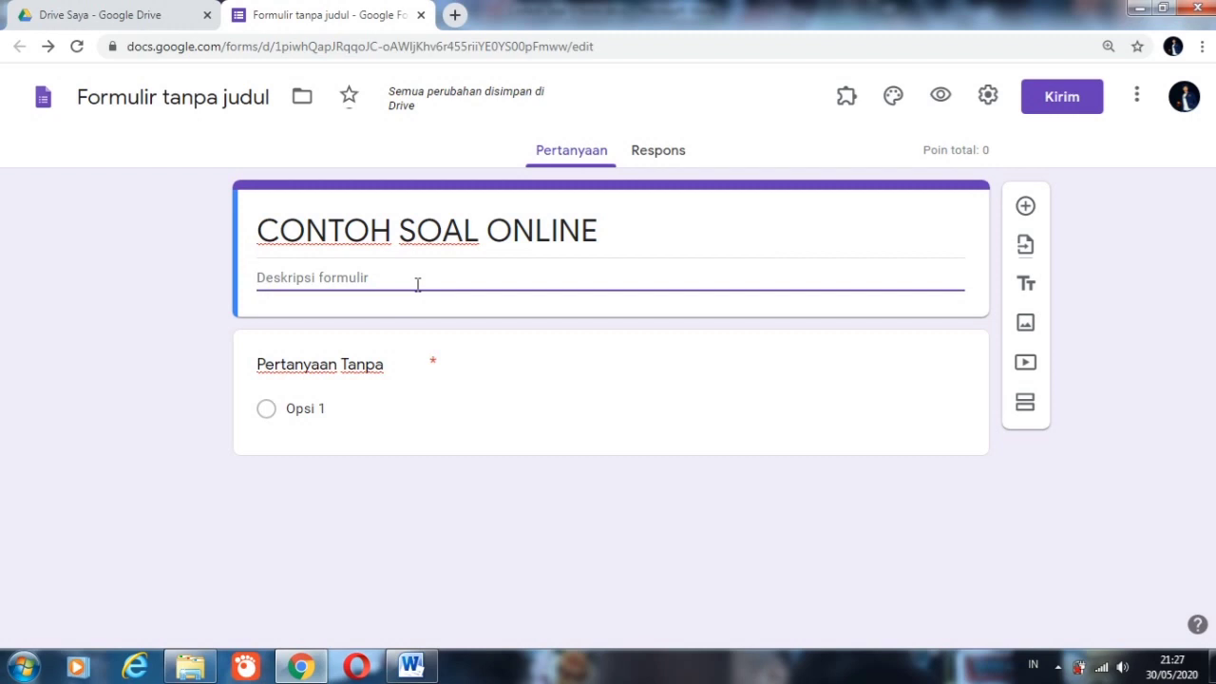
text(MATEMAT)
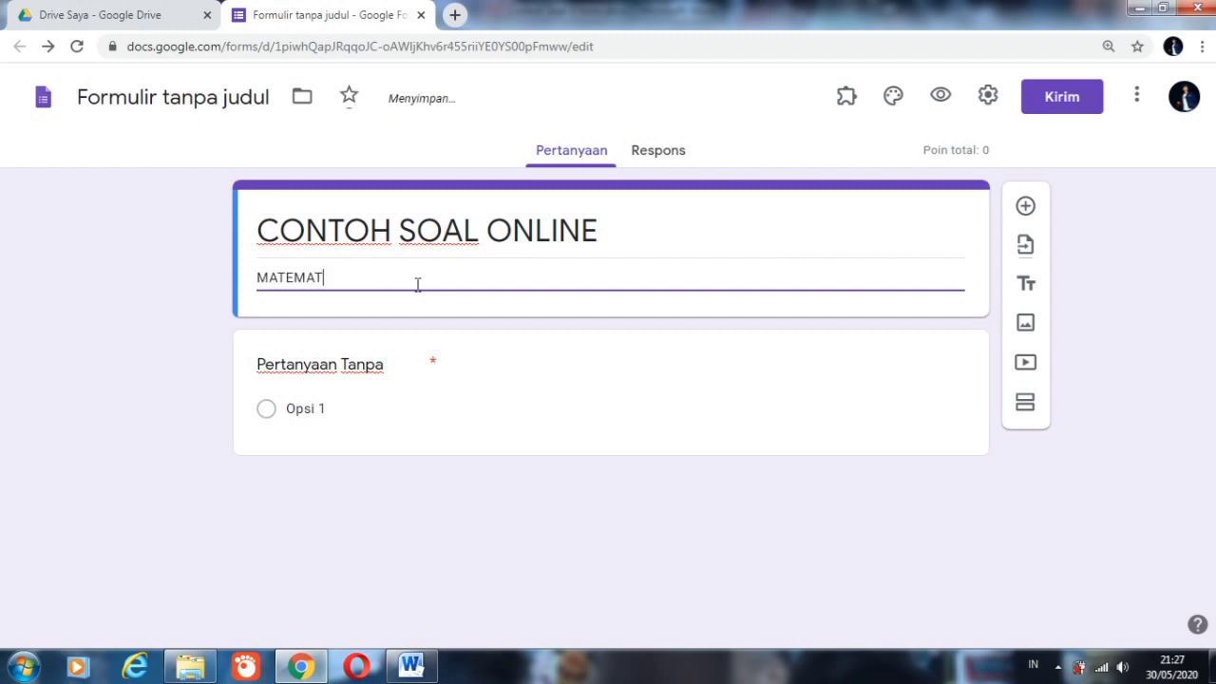
text(IKA)
key(Return)
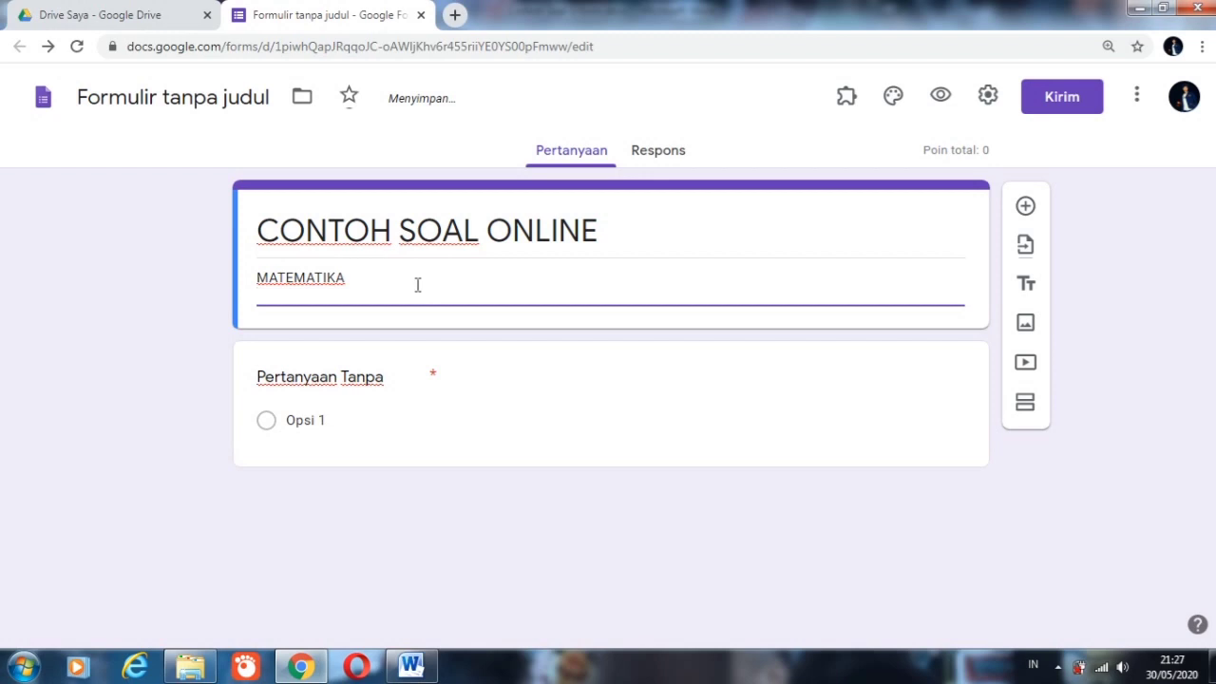
text(SELASA)
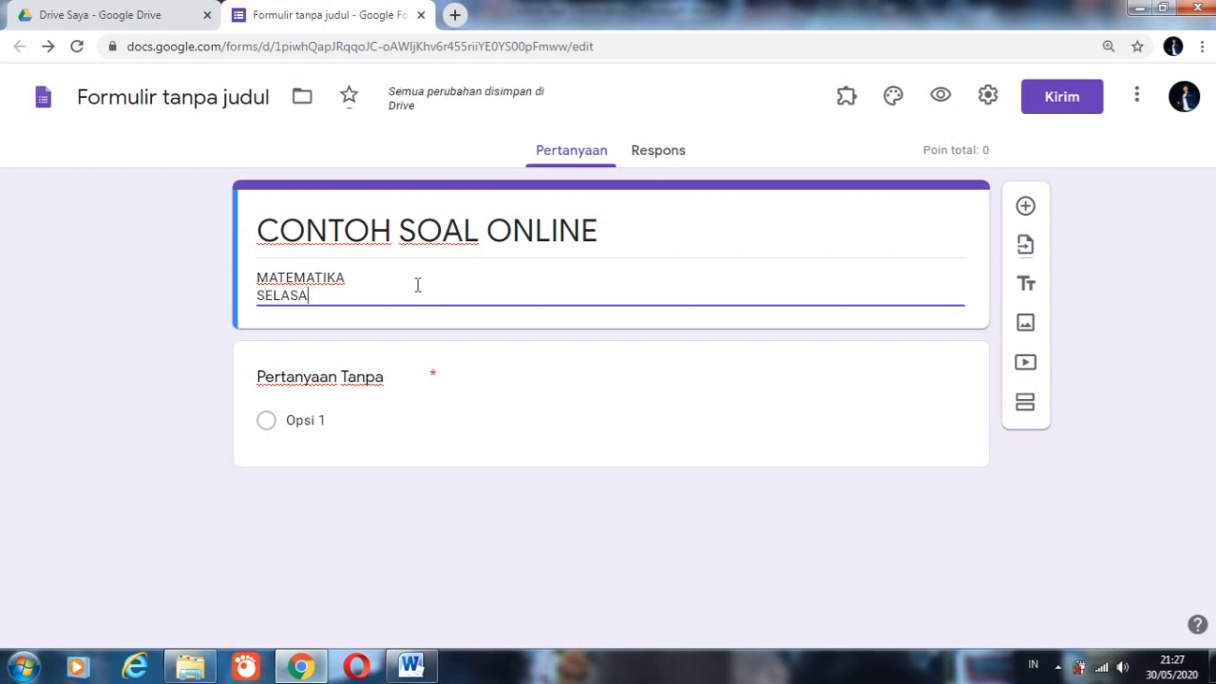
text(, 2 JUNI 2020)
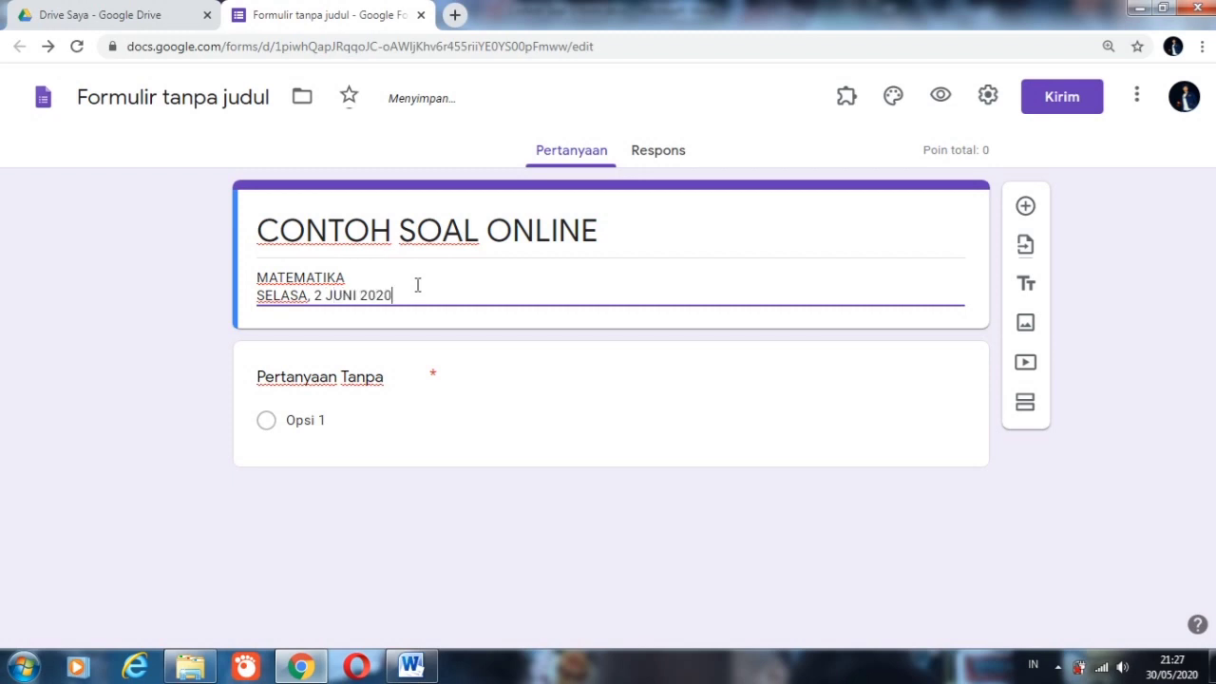
key(Return)
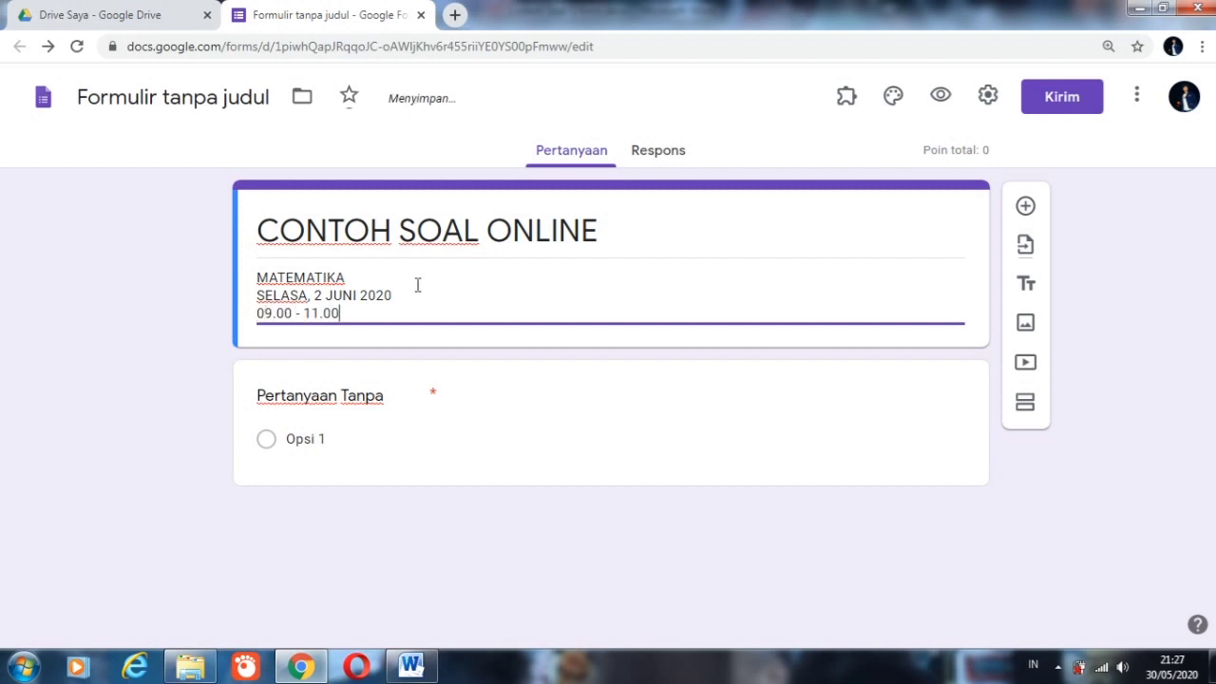
Step: Title the first question NAMA LENGKAP and make it a short-answer question (Jawaban singkat)
click(389, 406)
text(NAM)
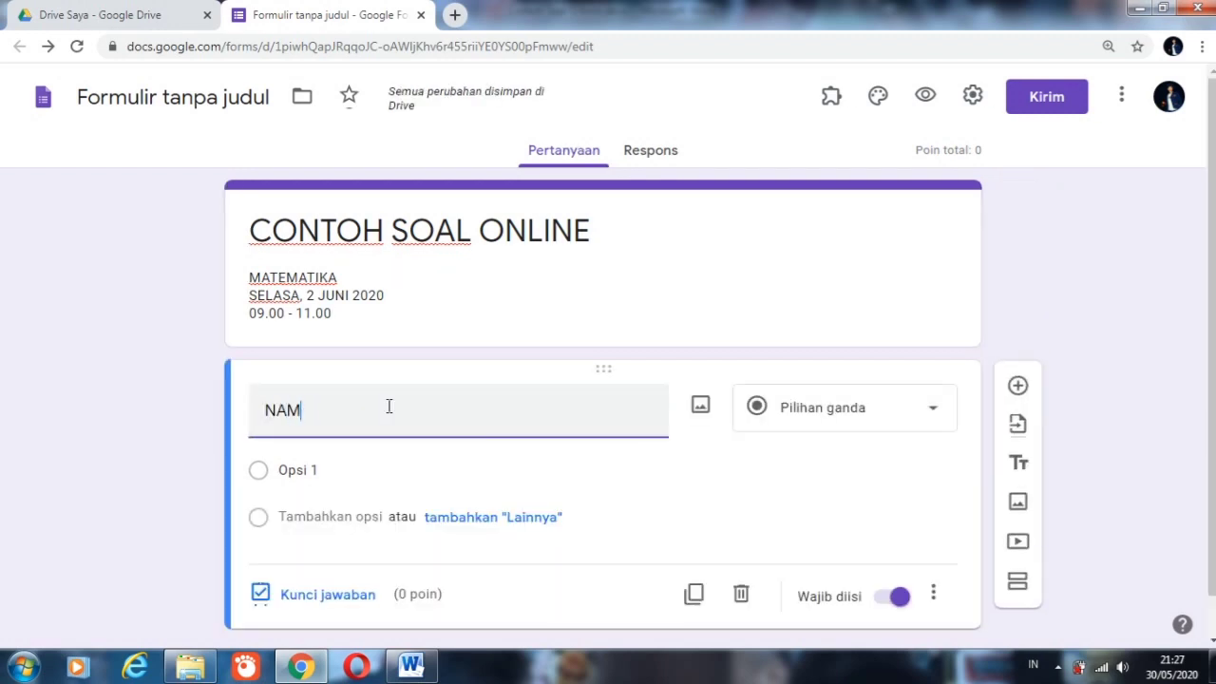
text(A LENG)
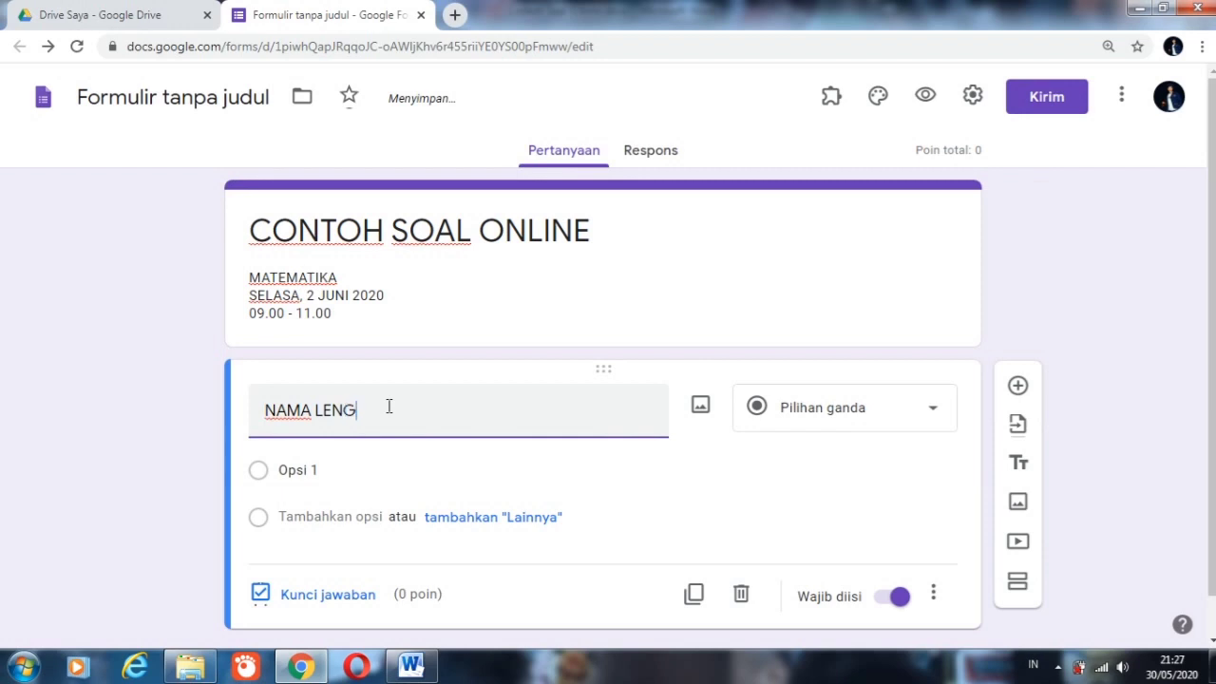
text(KAP)
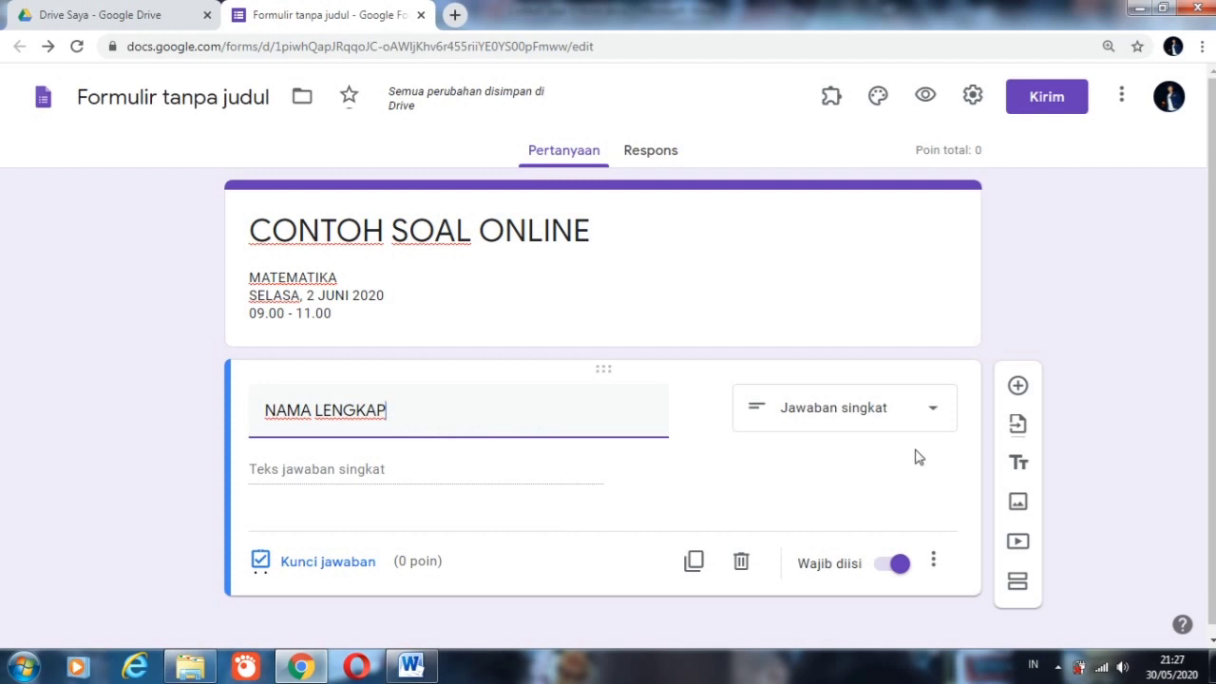
click(824, 422)
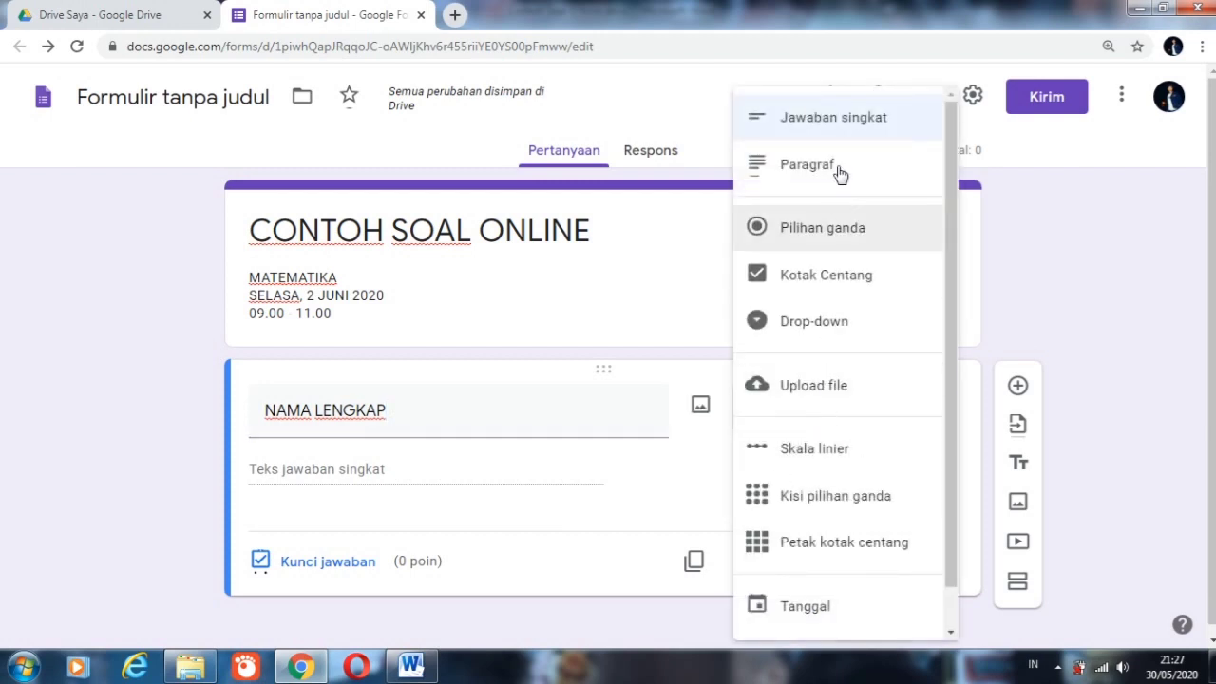
click(842, 127)
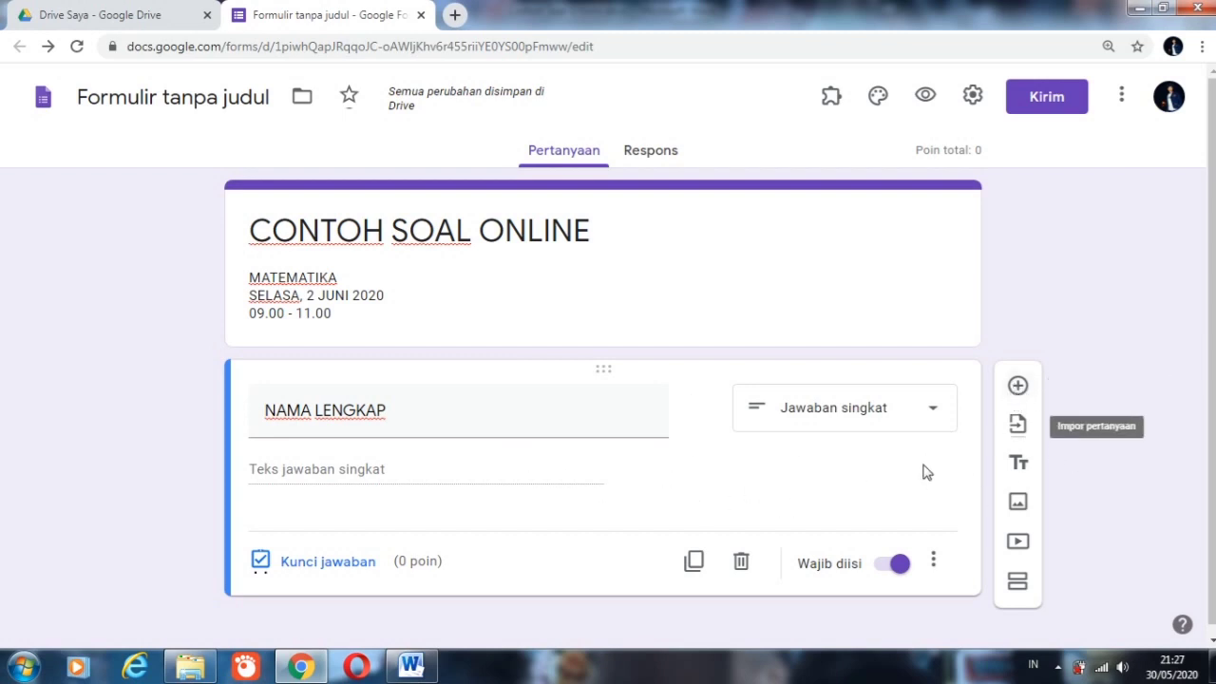
Step: Add a second question titled KELAS and make it a Drop-down question
click(1017, 387)
text(KELAS)
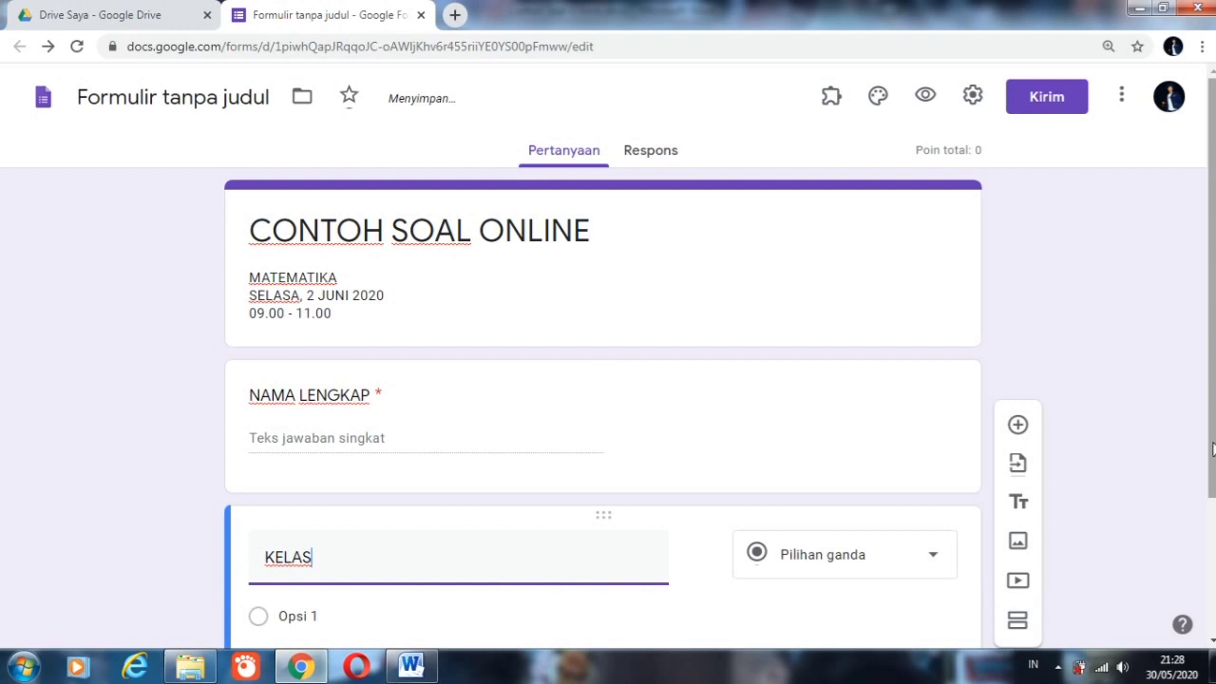
scroll(1212, 448, down, 2)
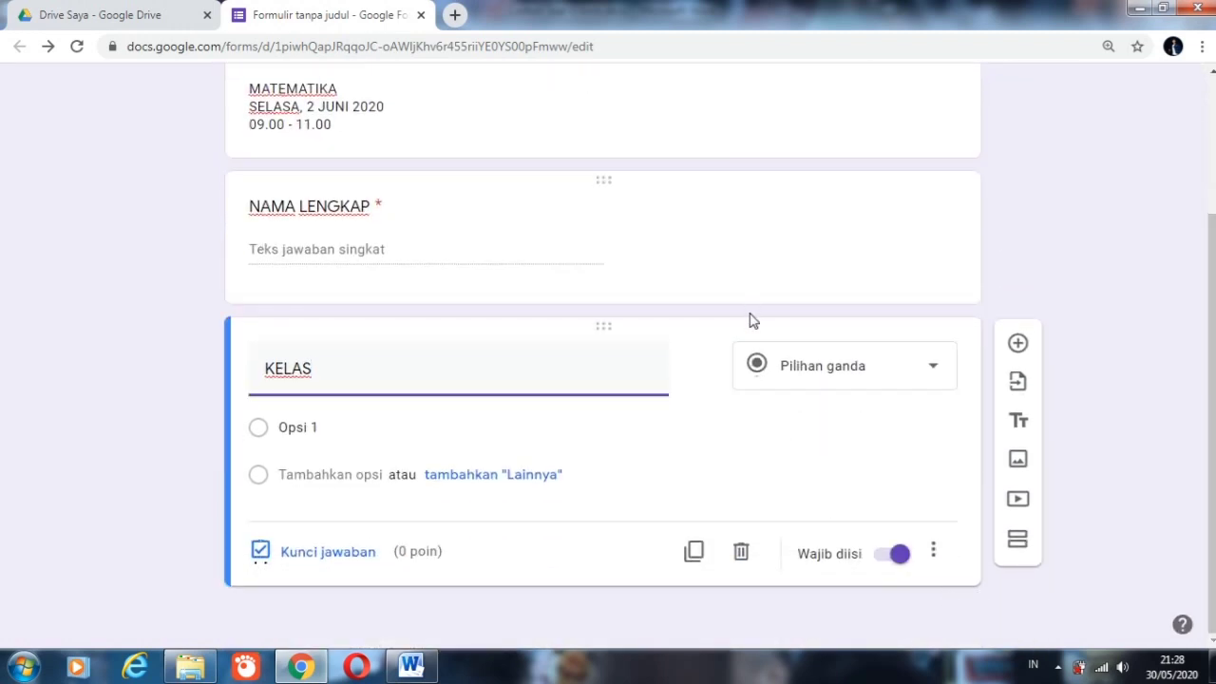
click(848, 381)
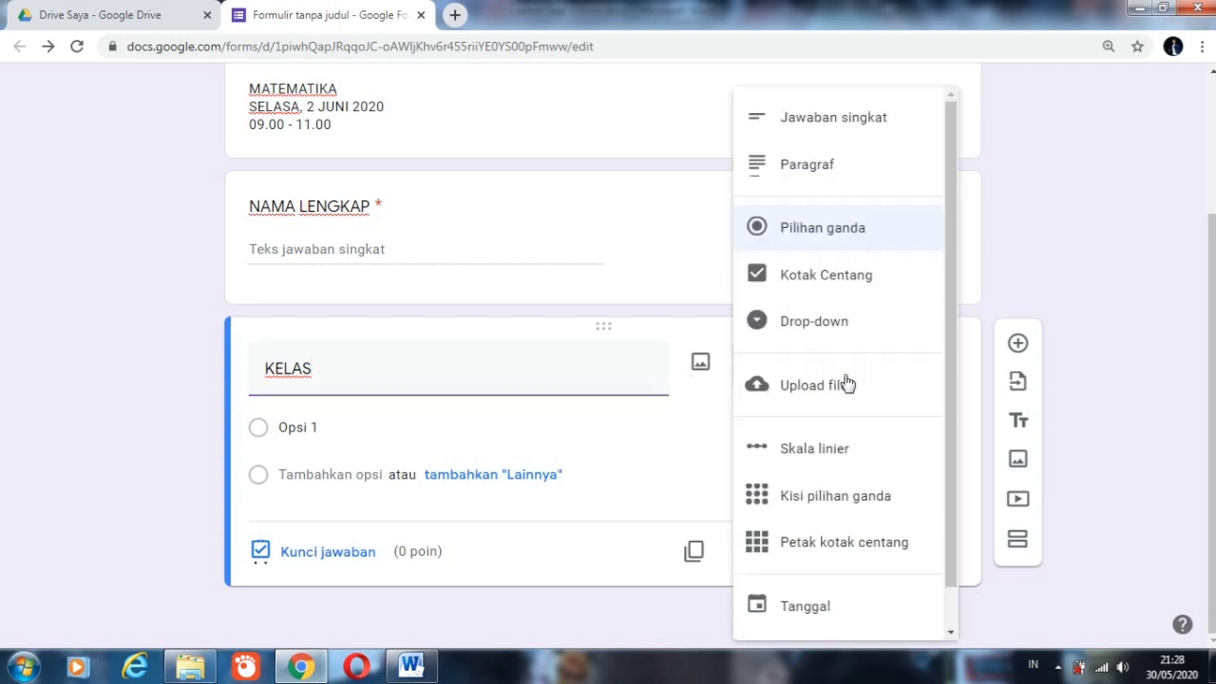
click(814, 325)
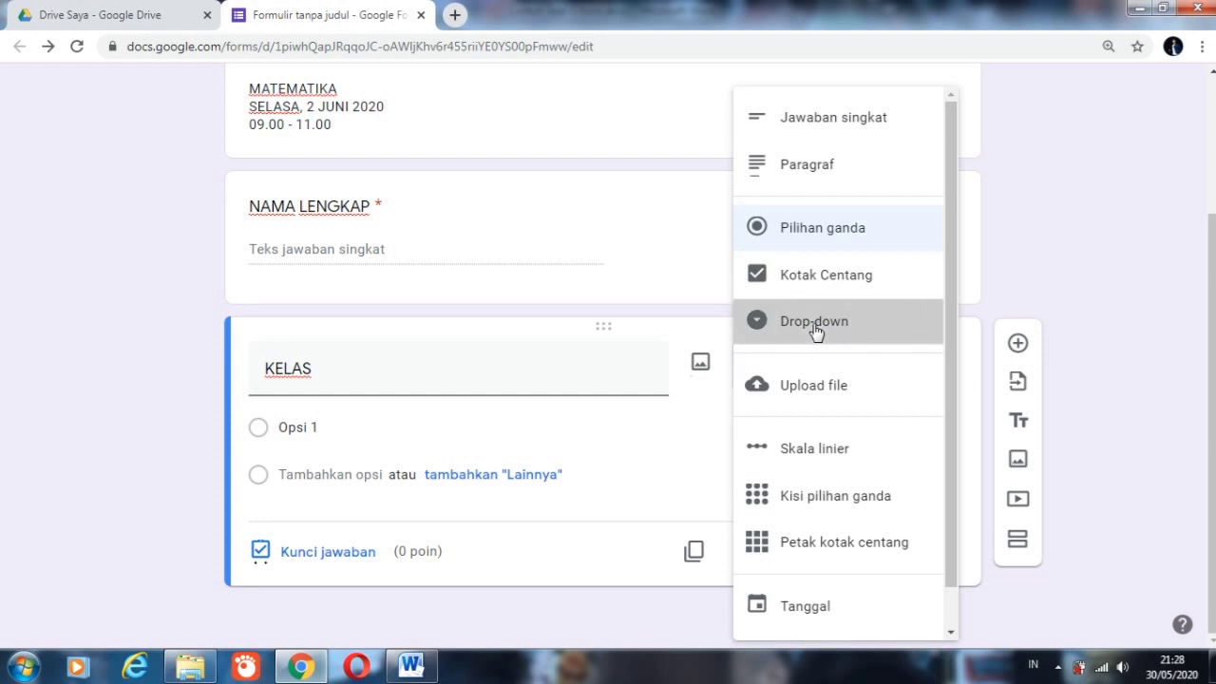
Step: Fill in the KELAS drop-down question with six options, KELAS 1 through KELAS 6
click(449, 427)
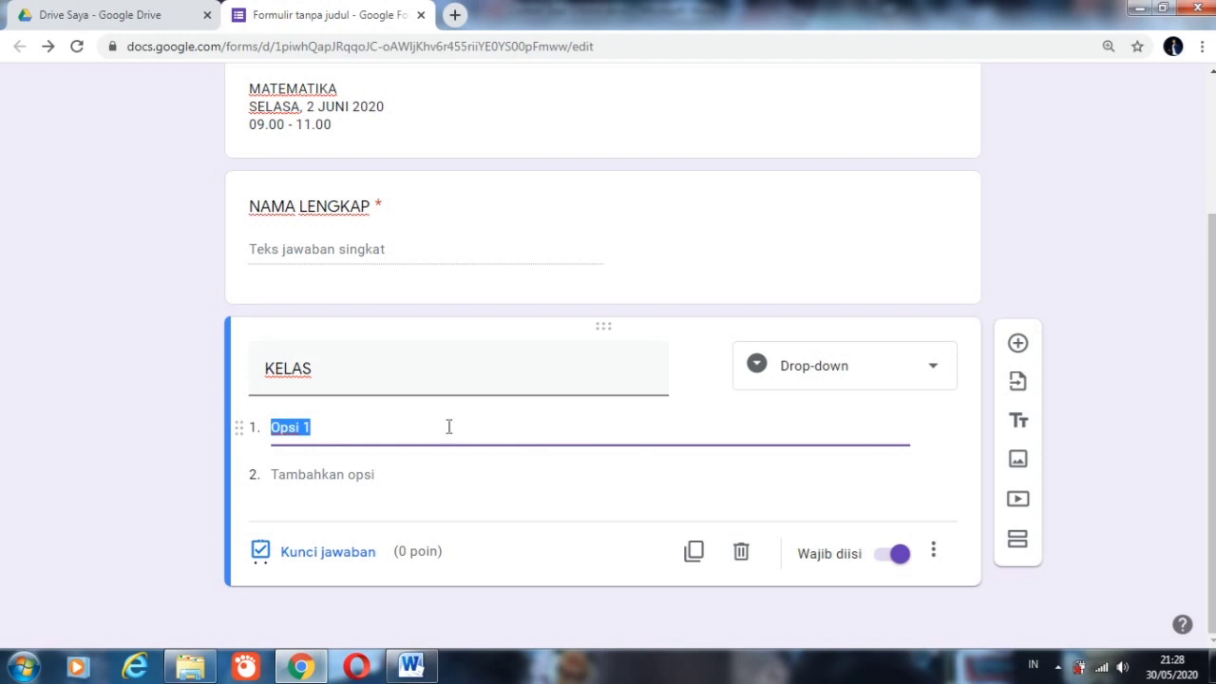
text(KELAS)
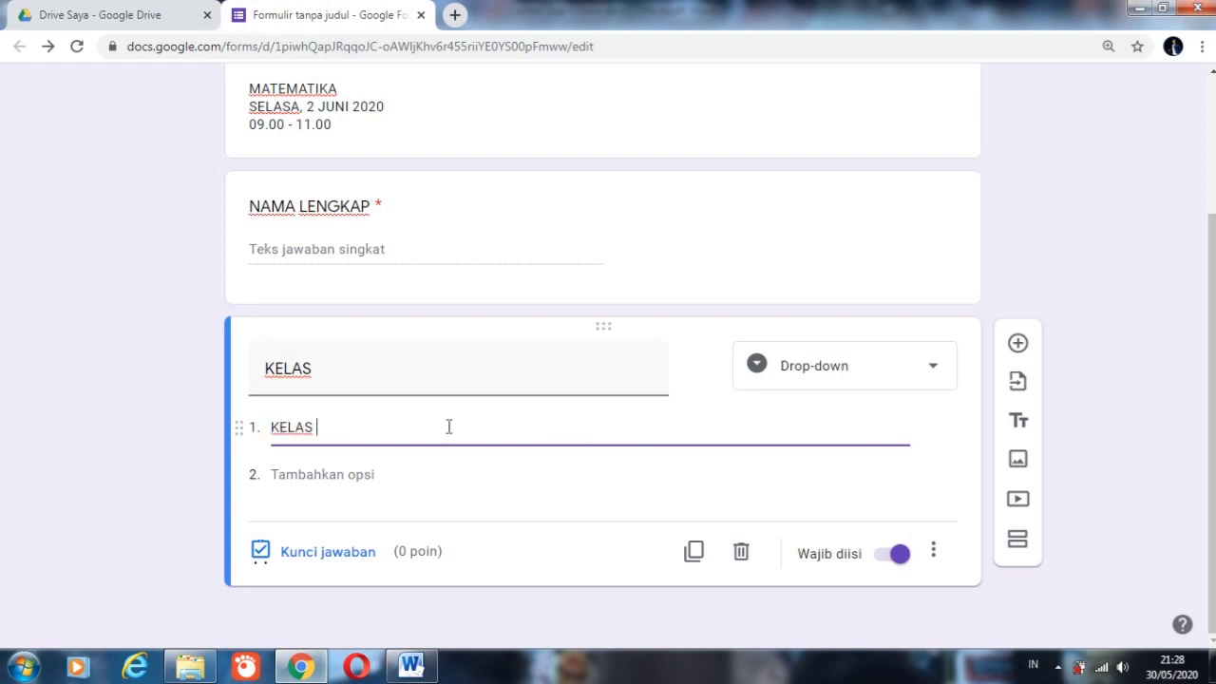
key(Return)
text(KELAS )
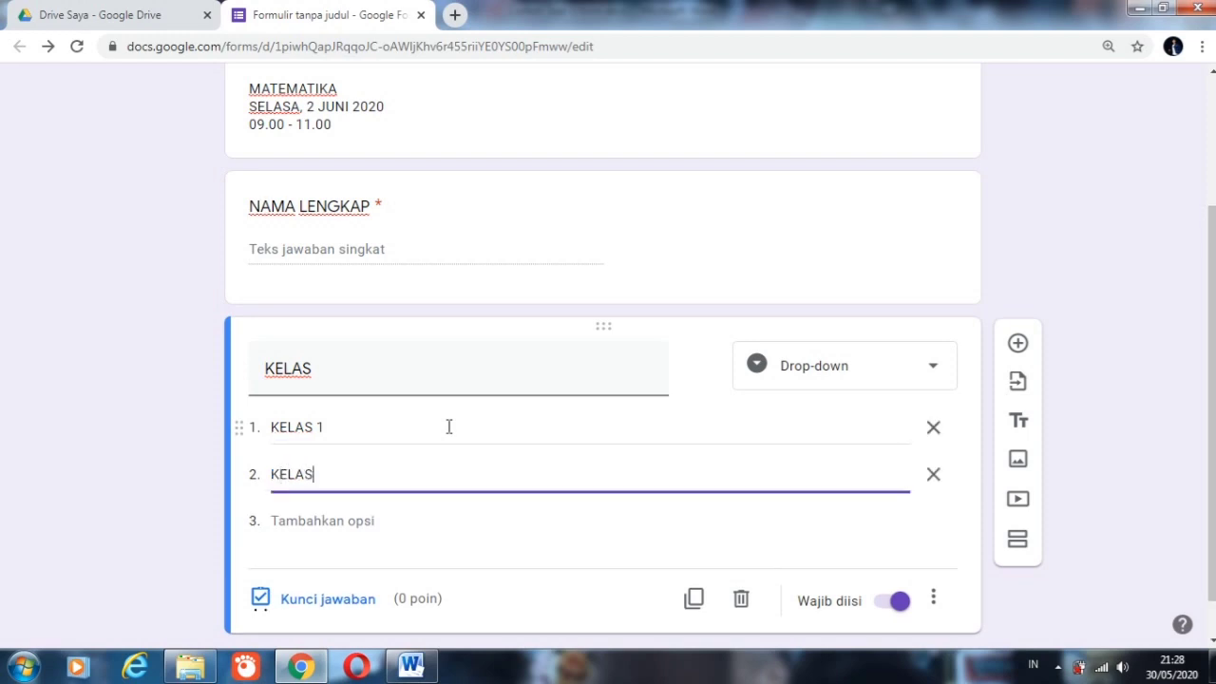
text(2)
key(Return)
text(KEL)
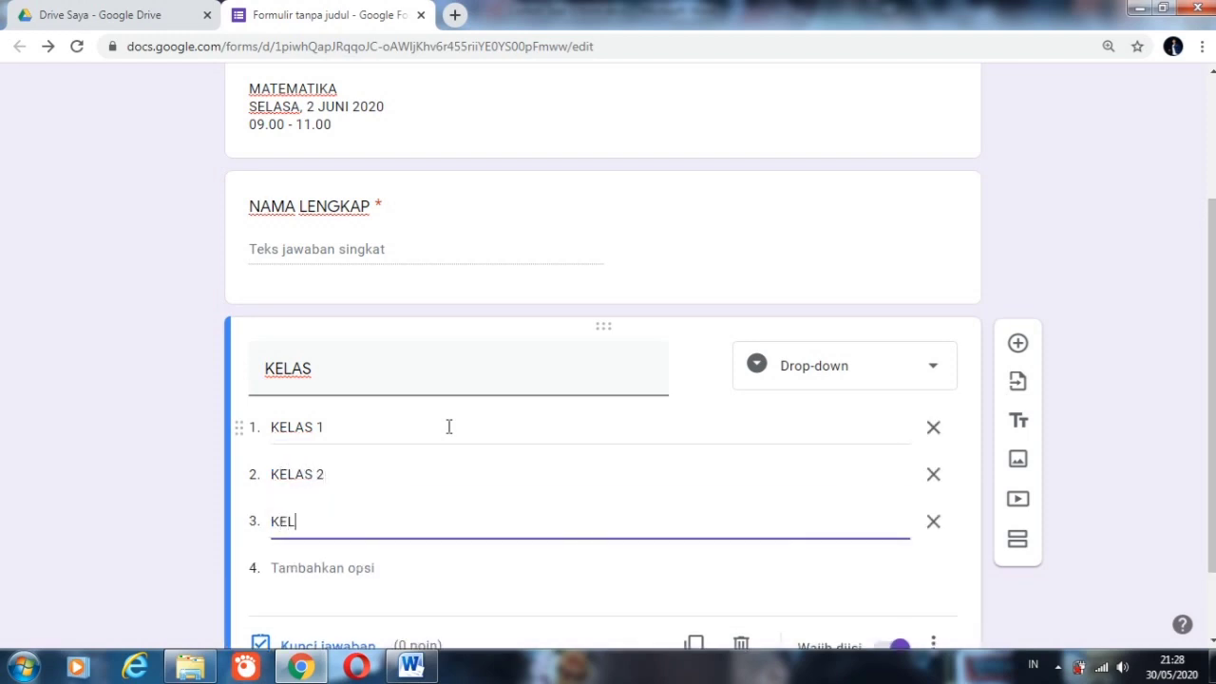
text(AS 3)
key(Return)
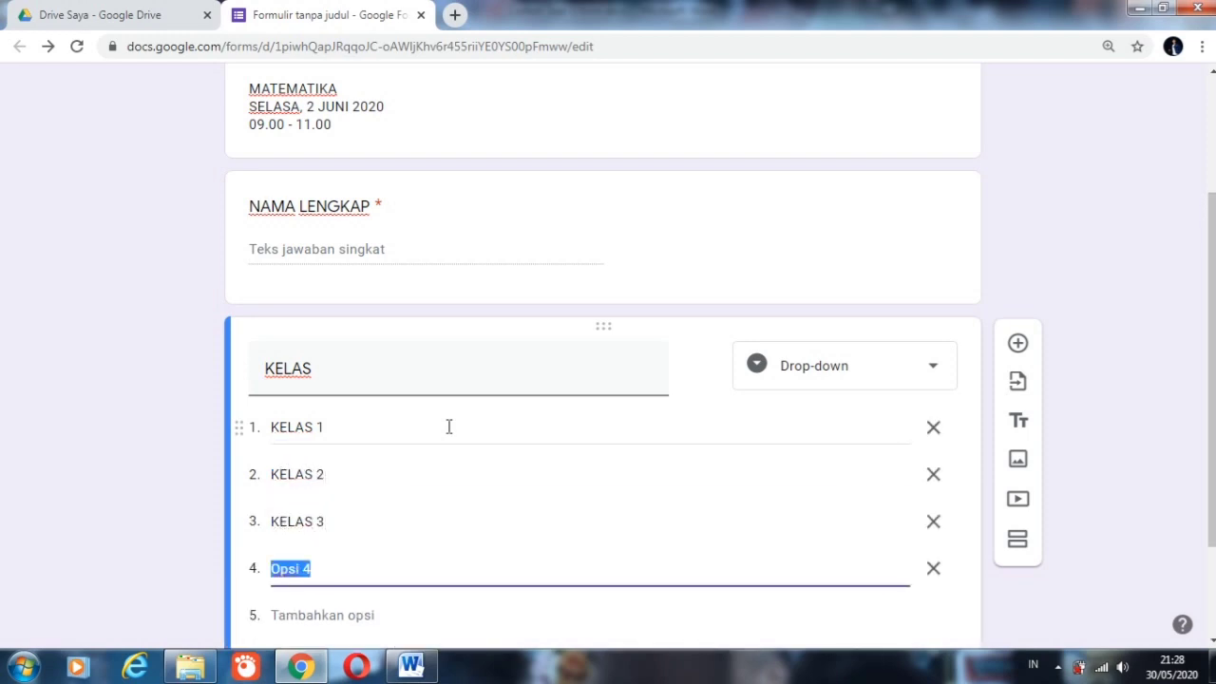
text(KELAS)
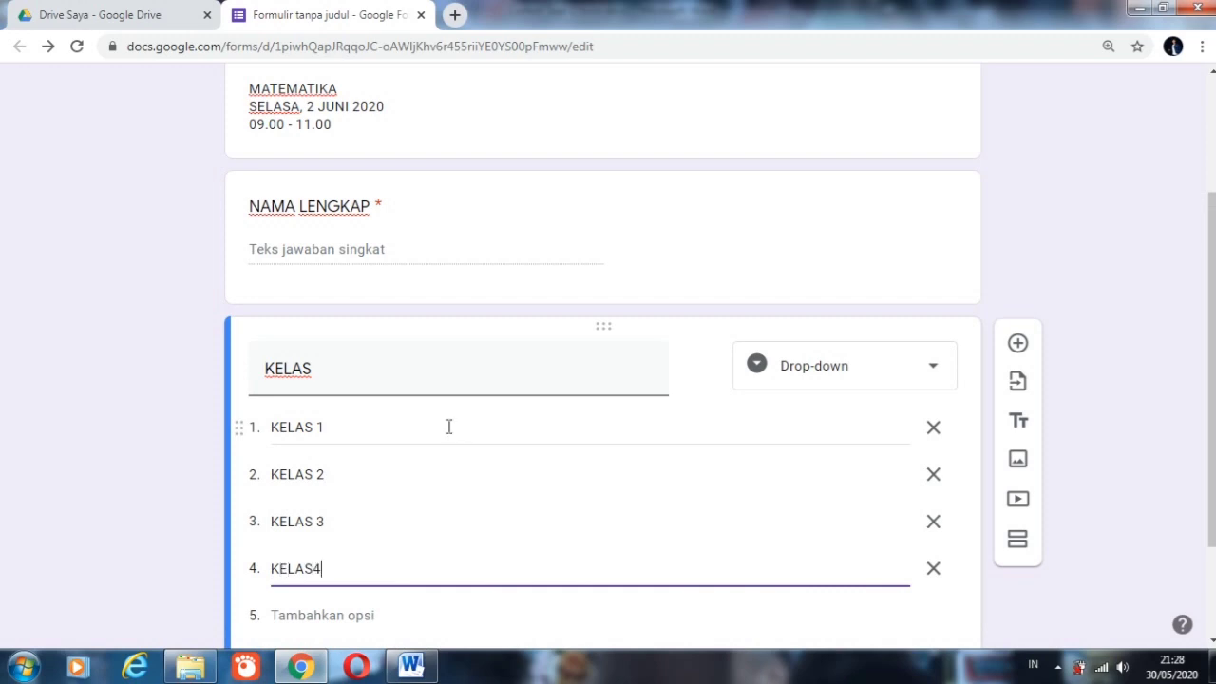
key(Return)
text(KELAS 5)
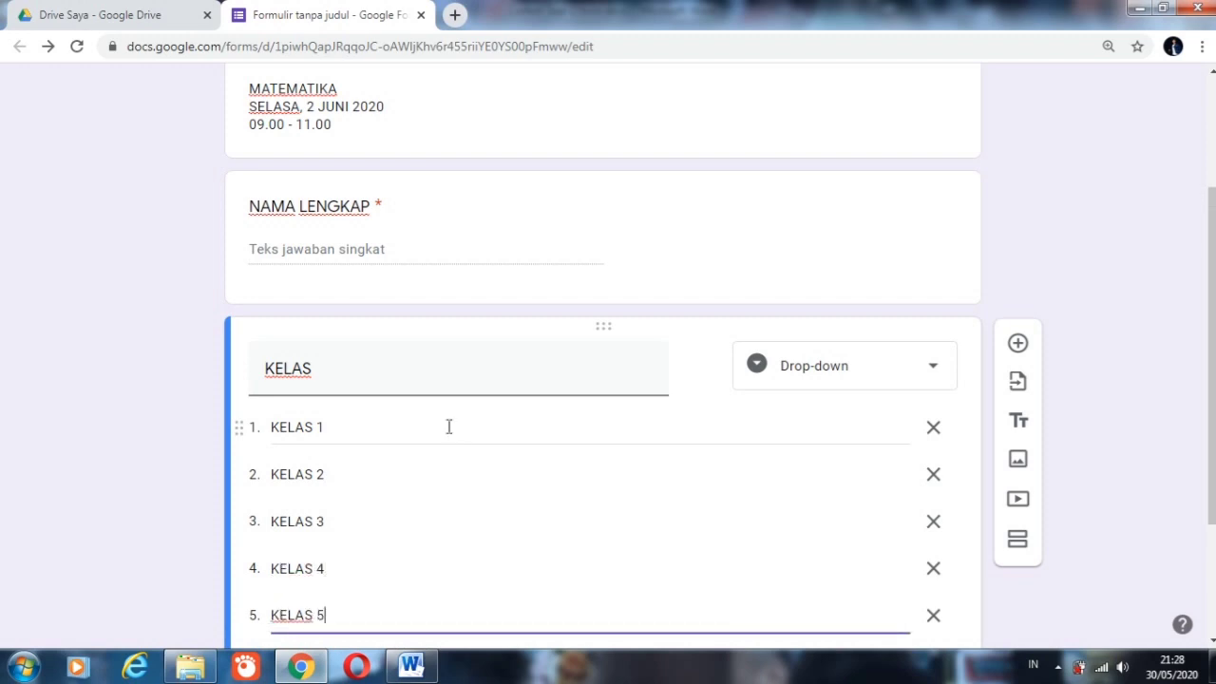
key(Return)
text(KE)
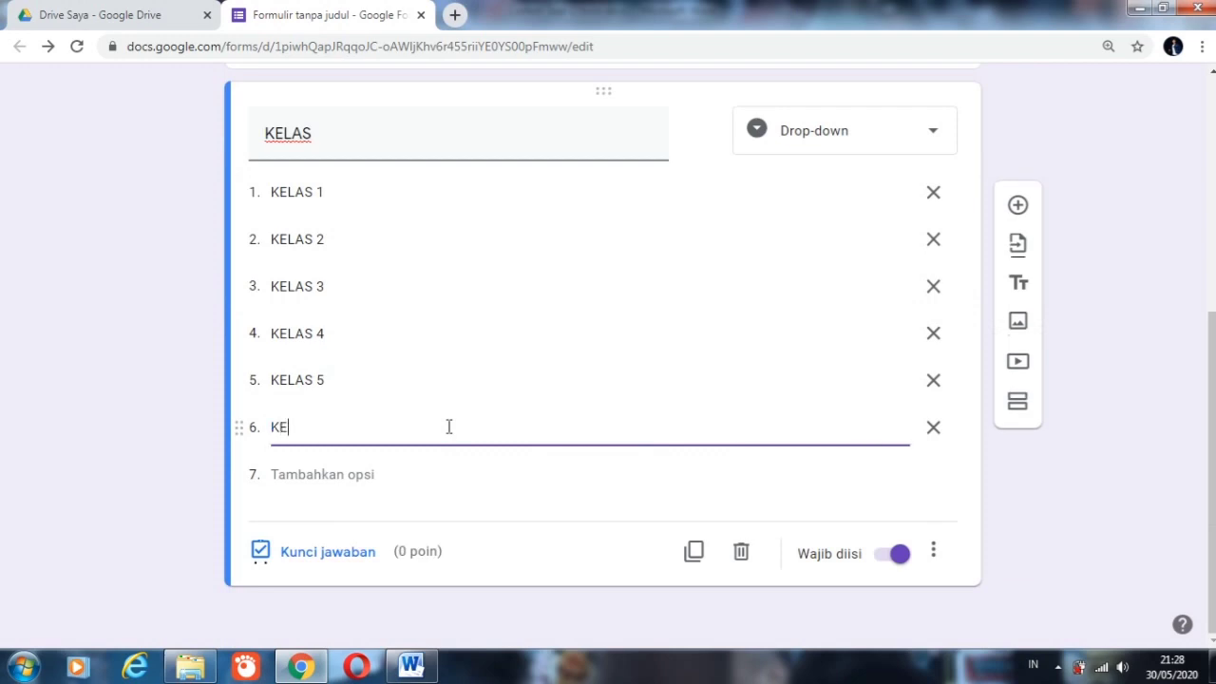
text(LAS 6)
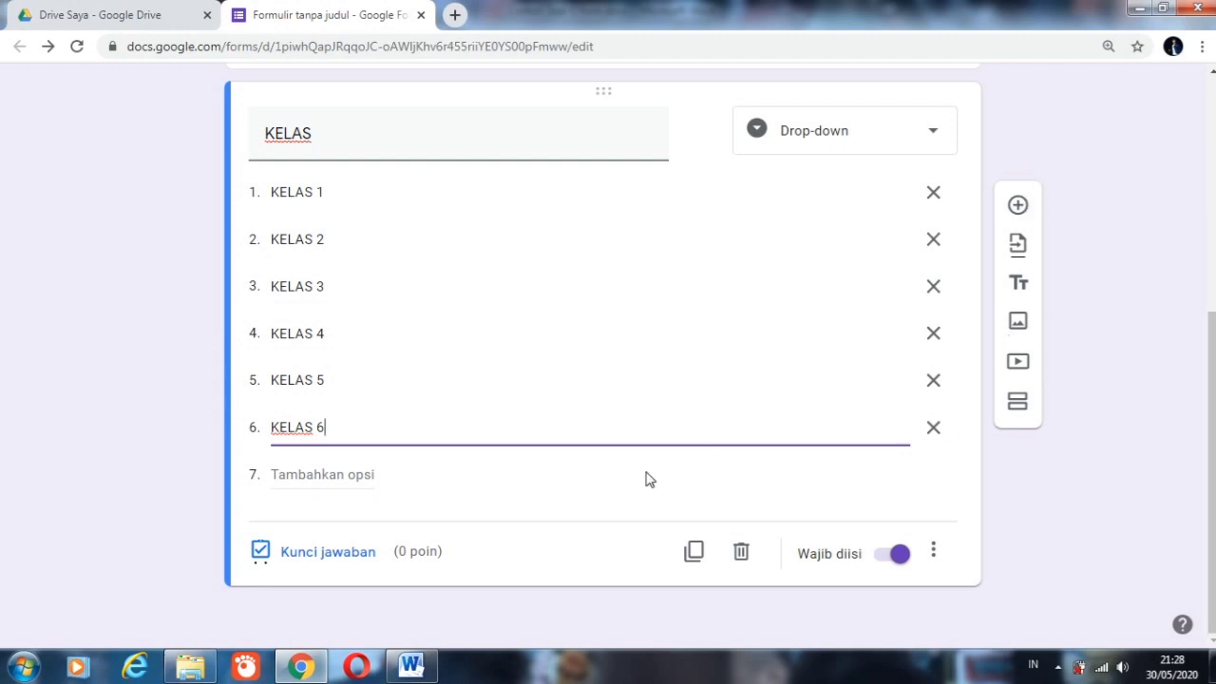
click(504, 575)
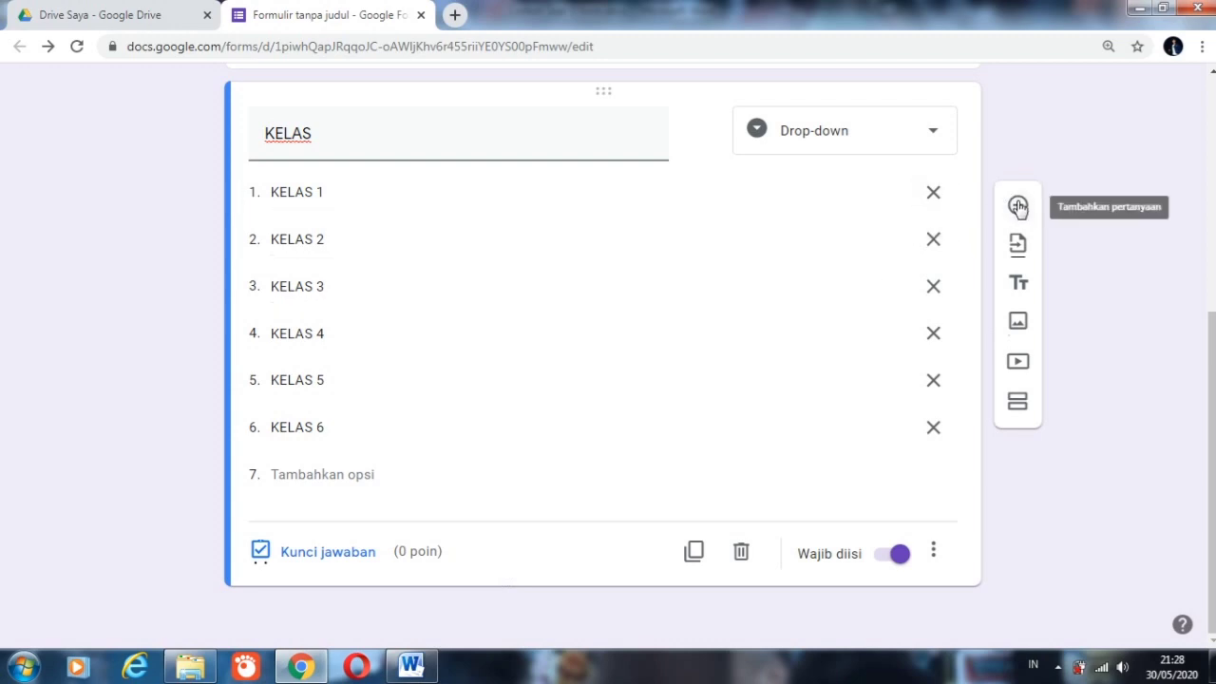
Step: Add two more short-answer questions after KELAS, titled NO ABSEN and KODE
click(1019, 210)
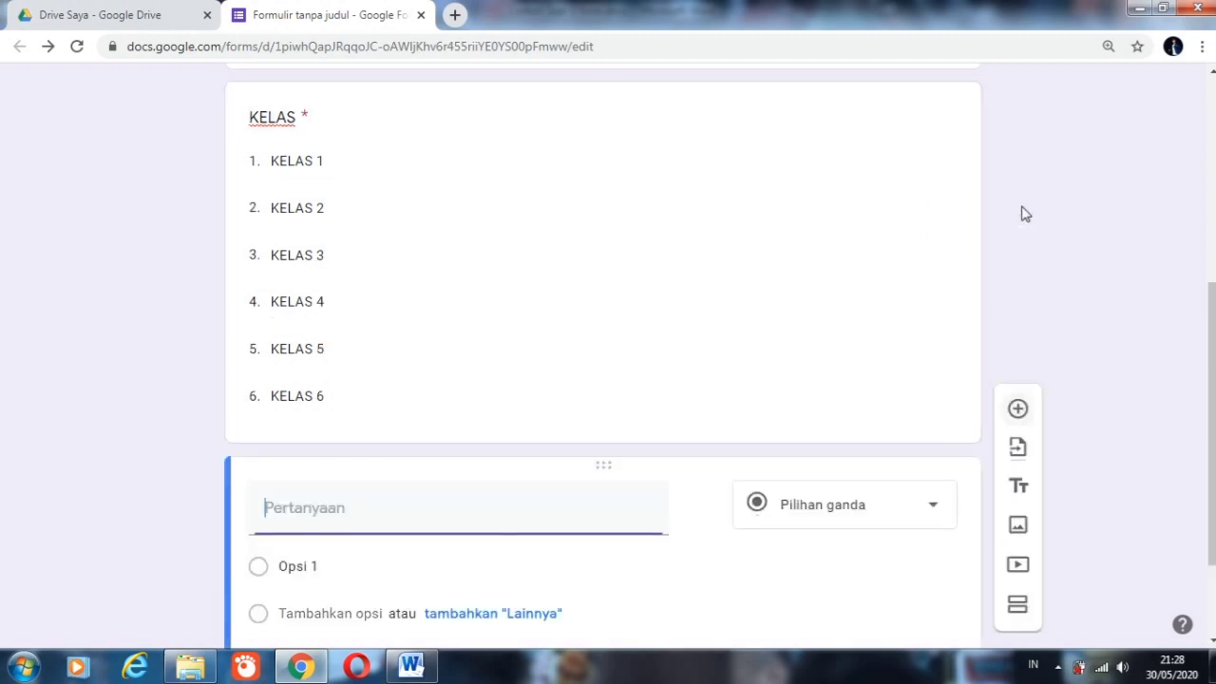
text(NO ABSEN)
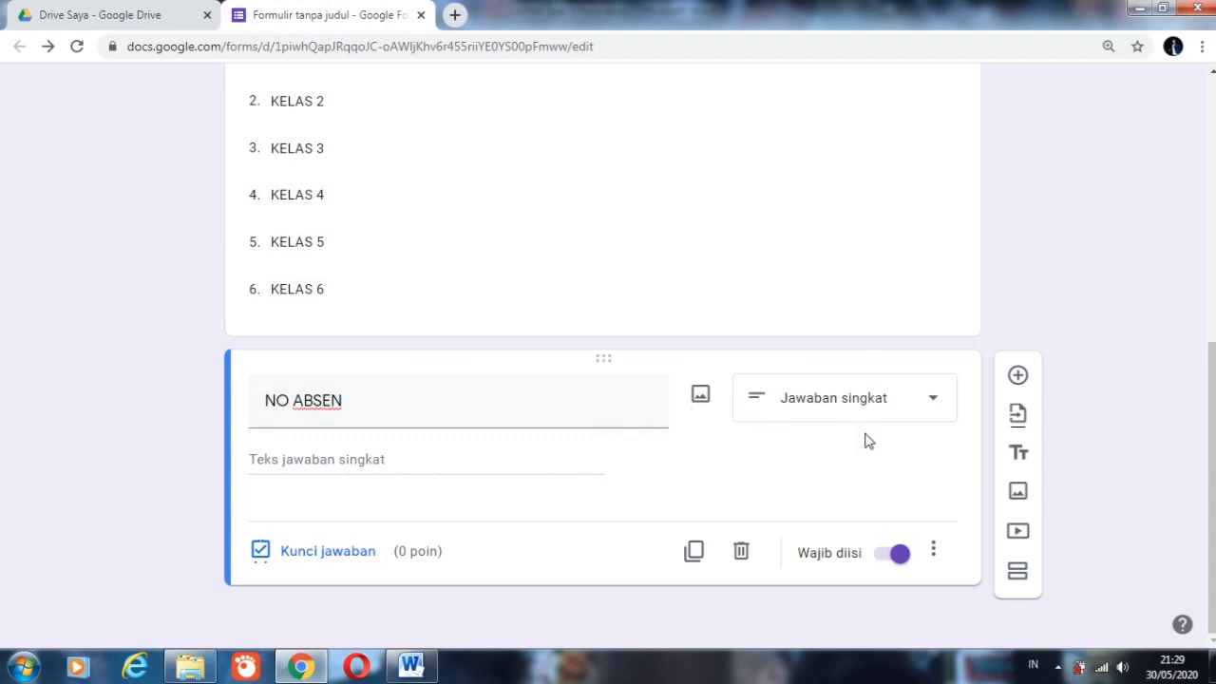
click(1016, 377)
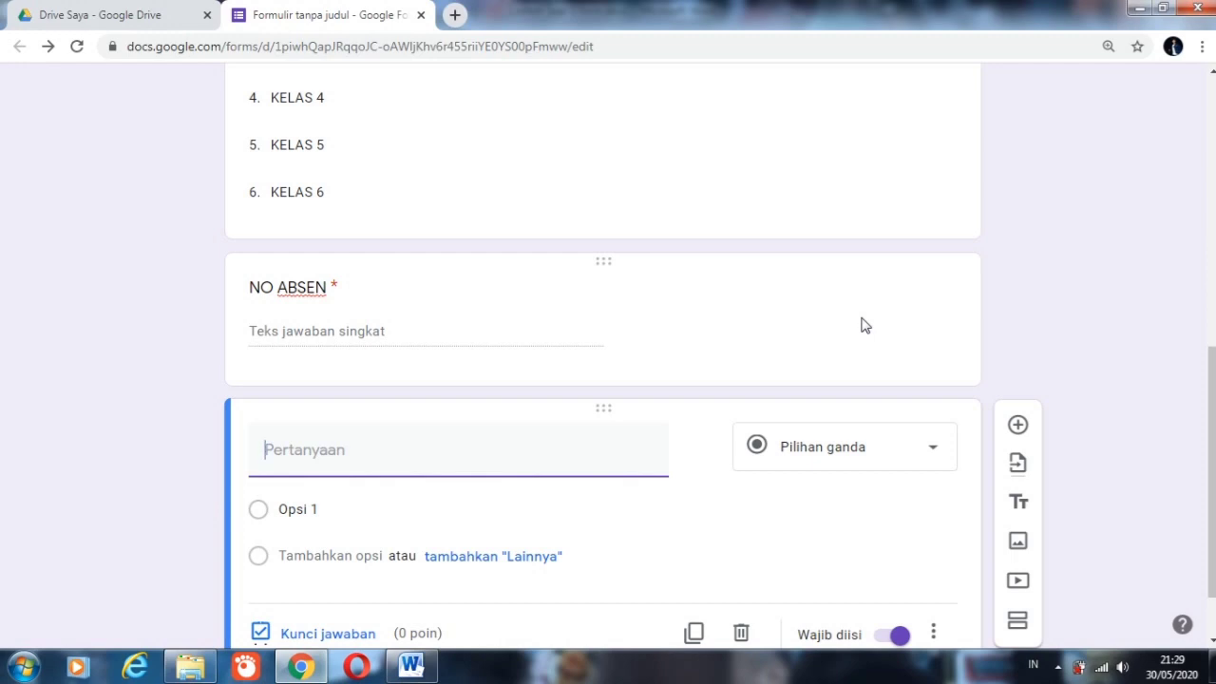
text(KODE)
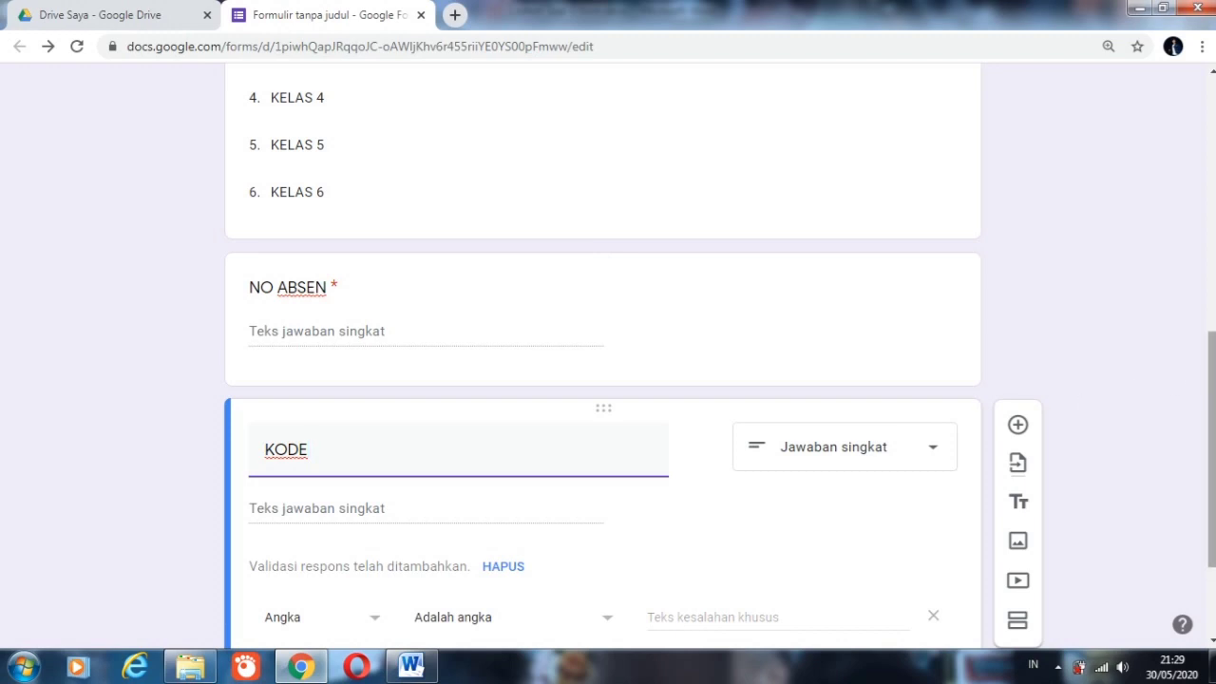
Step: Remove the suggested number validation from the KODE question and add a response validation of type Teks with the condition Berisi
scroll(1173, 384, down, 2)
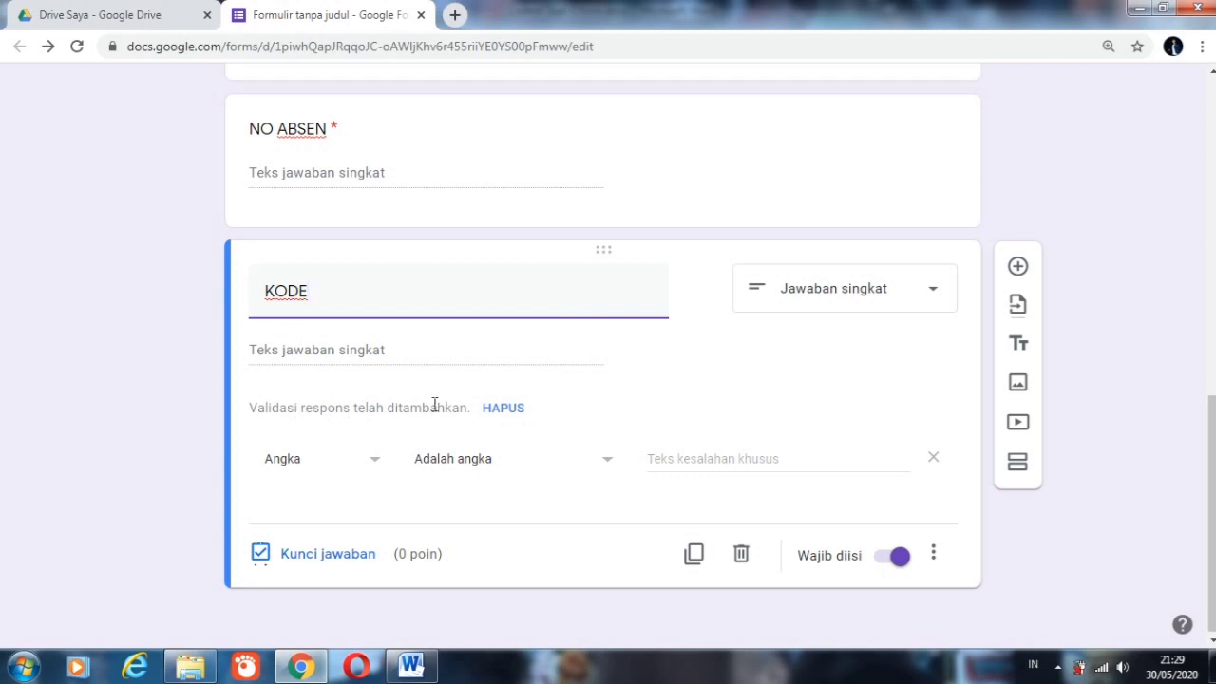
click(500, 409)
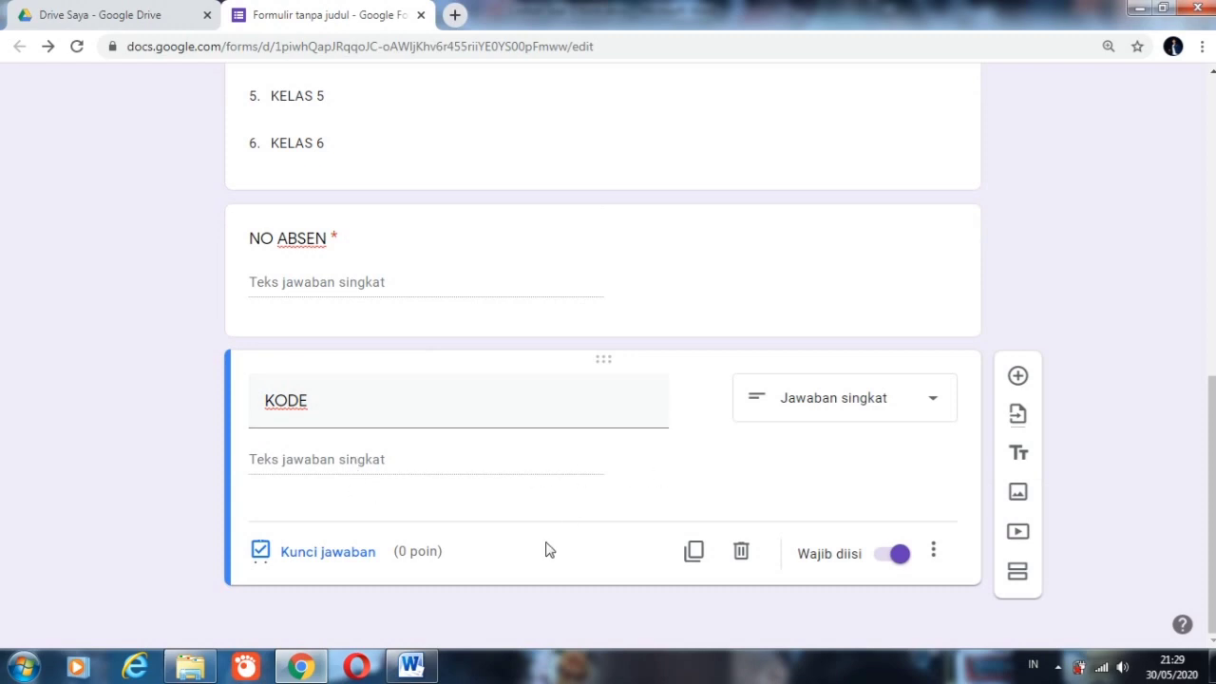
click(933, 556)
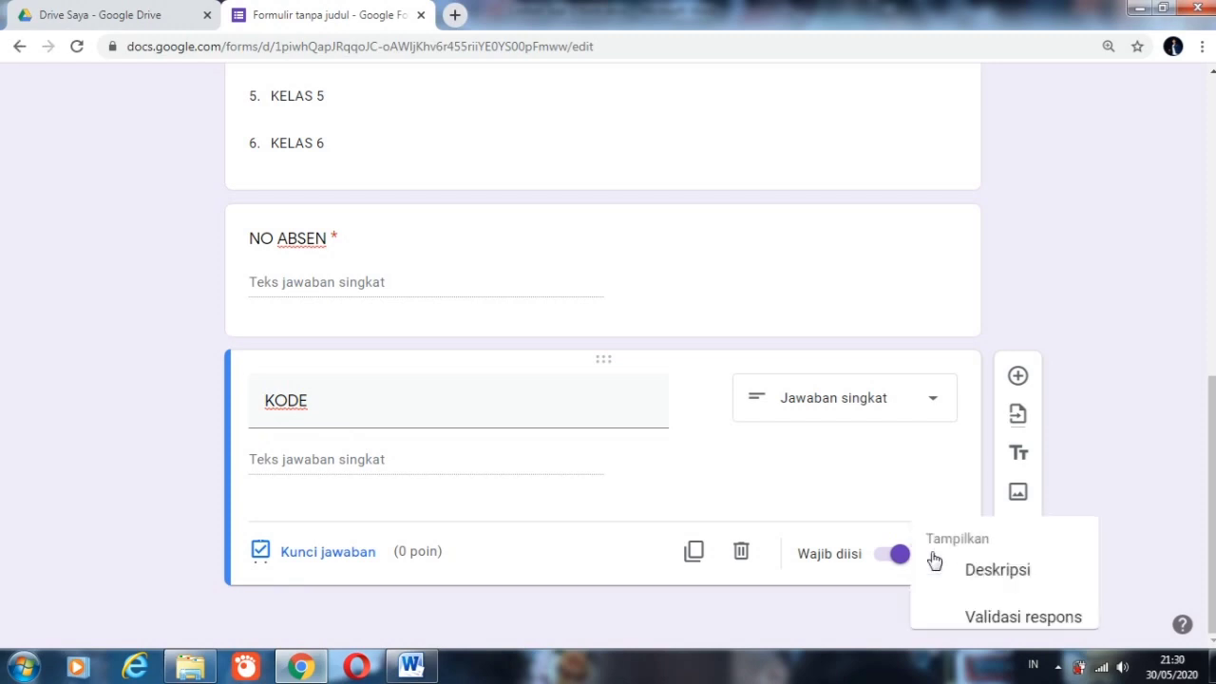
click(1001, 615)
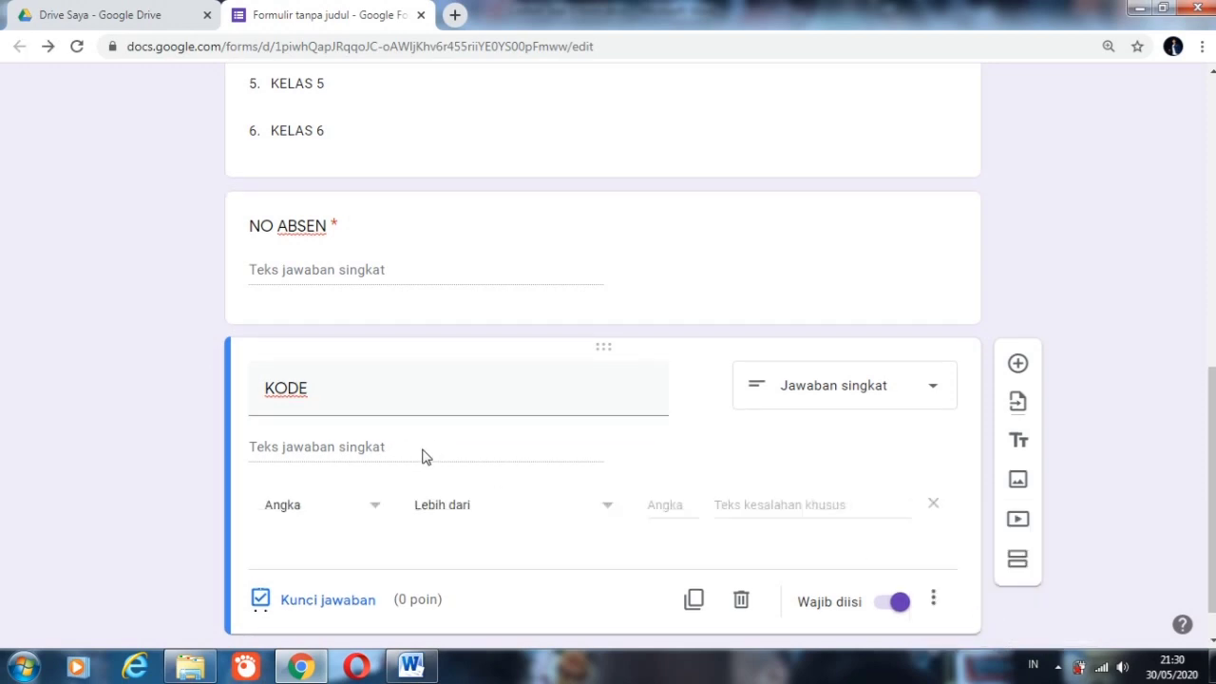
click(373, 511)
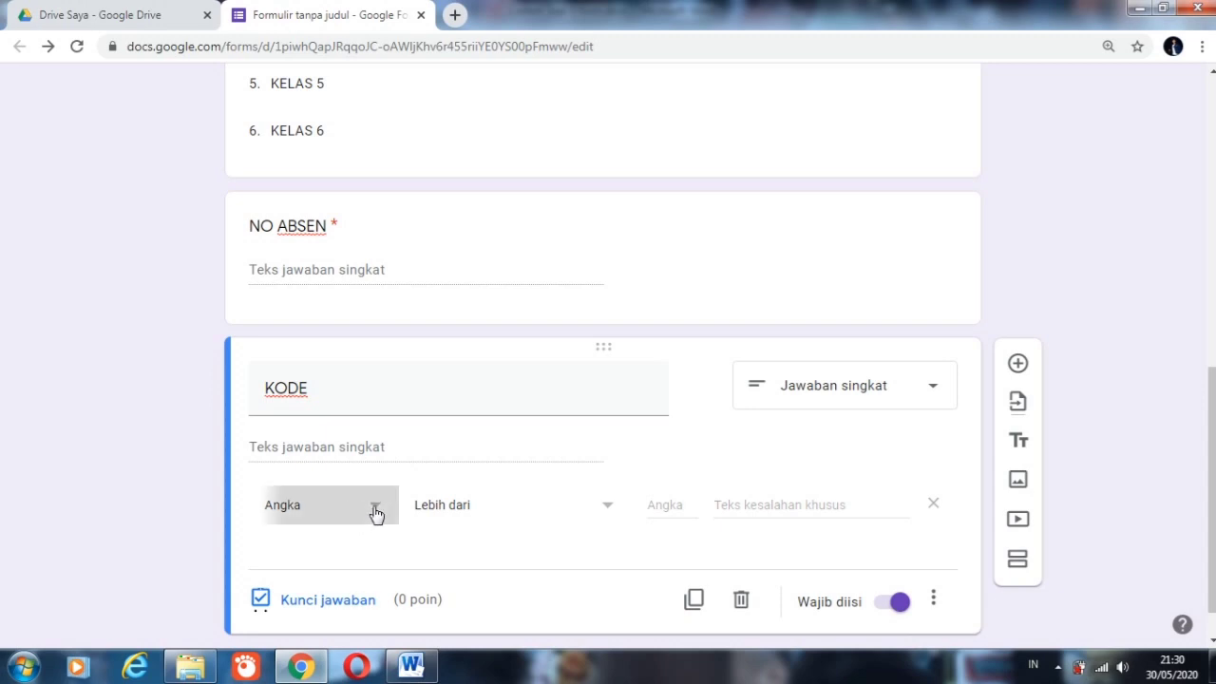
click(315, 517)
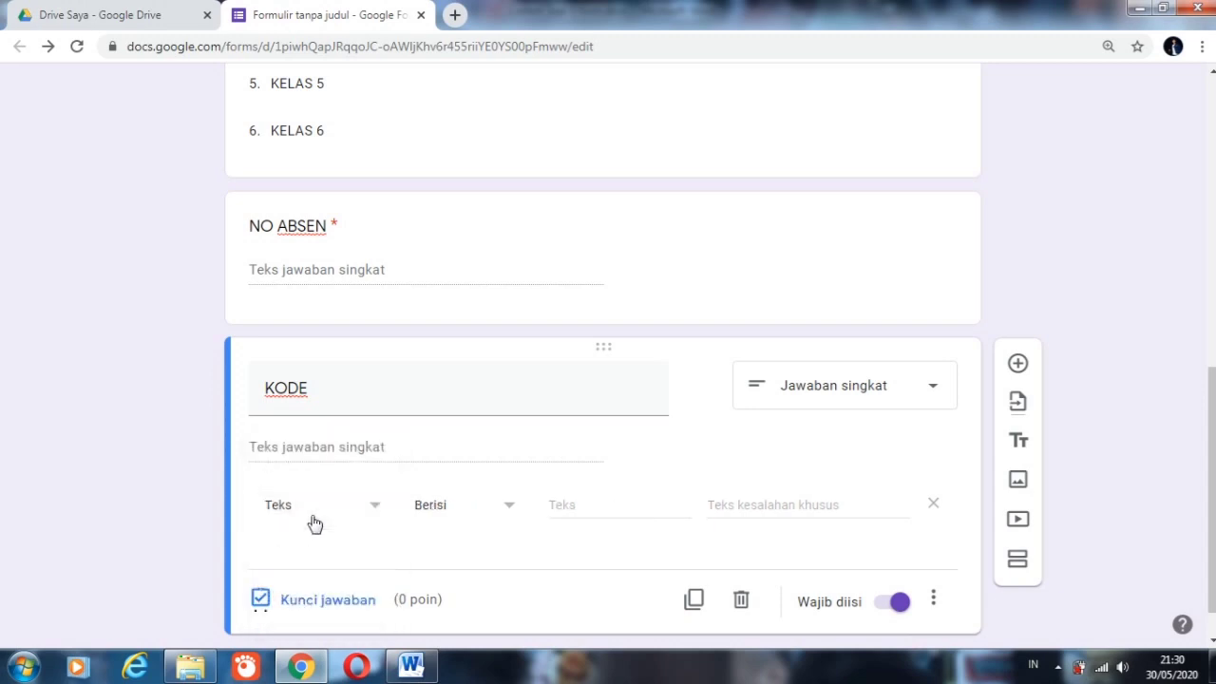
click(506, 509)
click(462, 469)
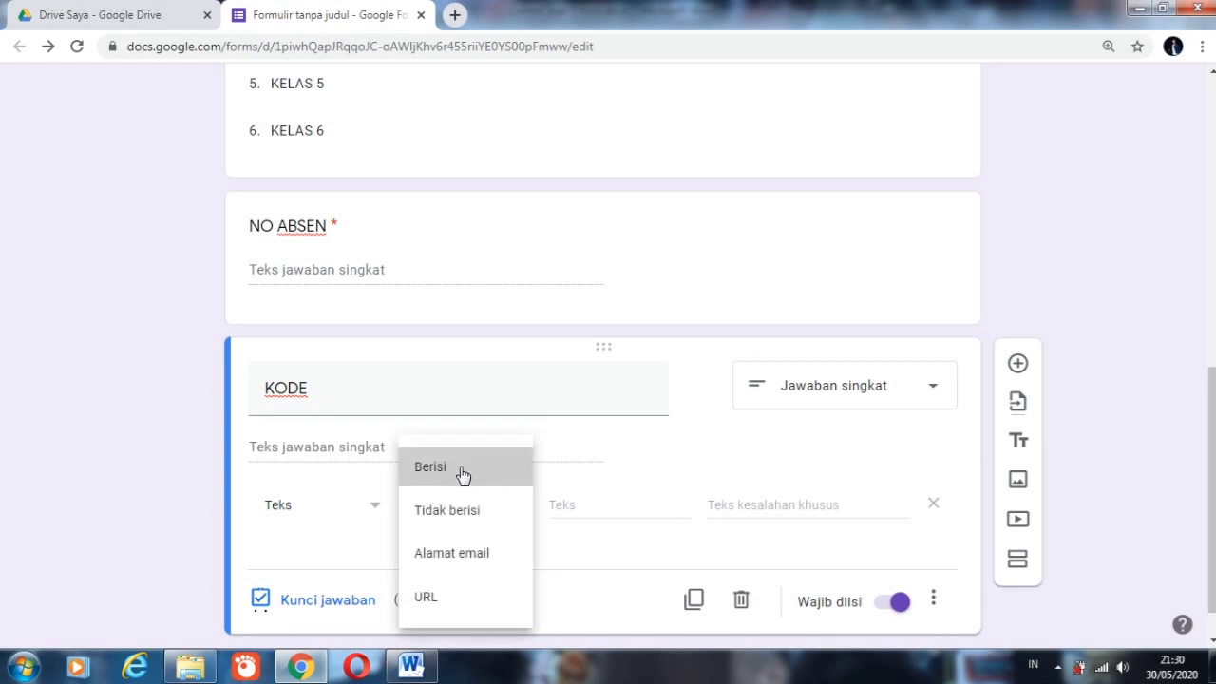
Step: Enter the access code as the required text of the KODE validation and set its custom error text to KODE SALAH
click(576, 510)
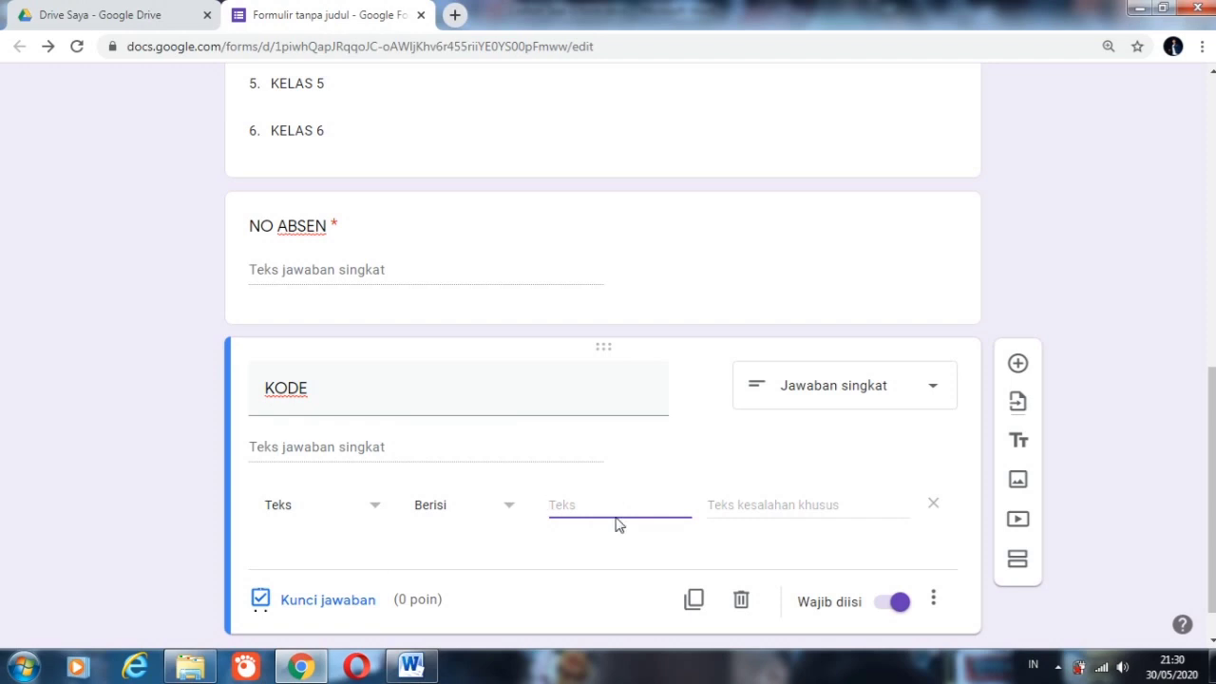
click(743, 513)
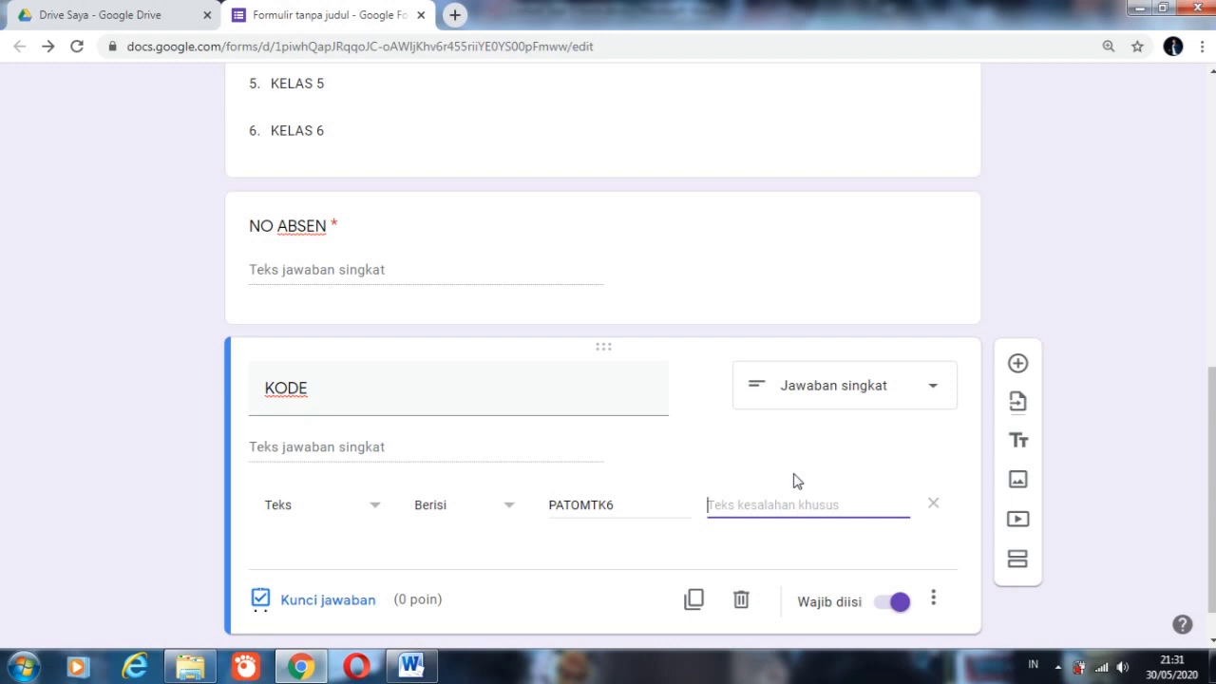
text(KODE SALAH)
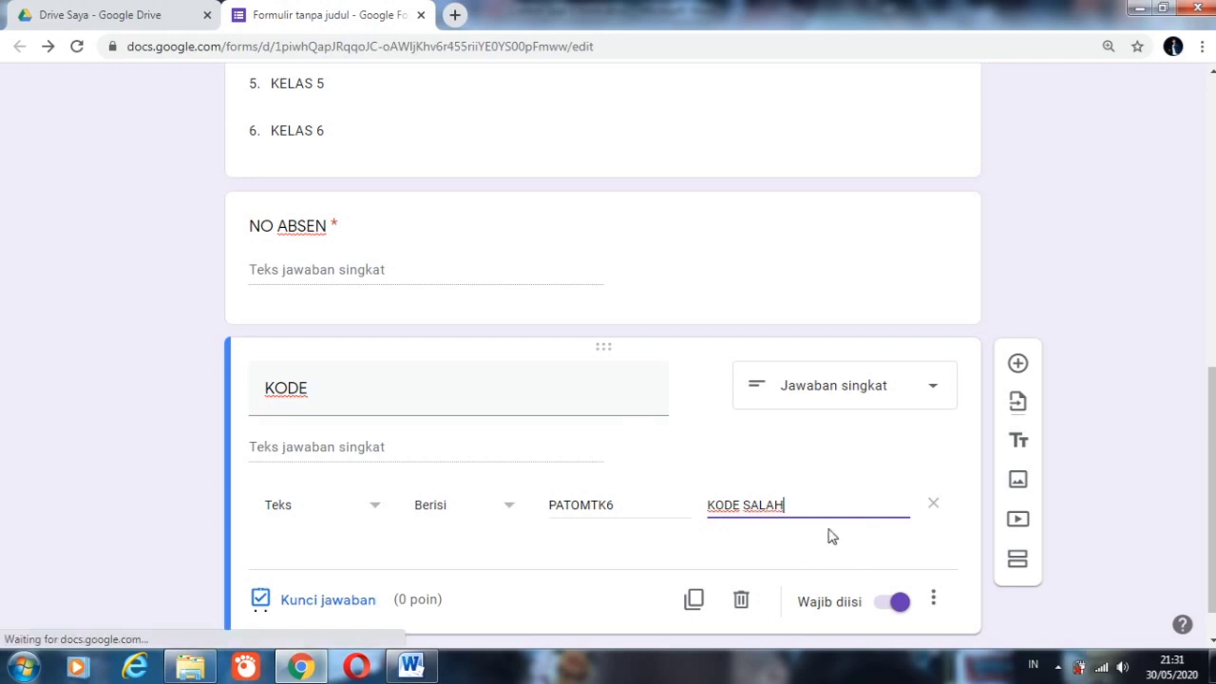
click(584, 565)
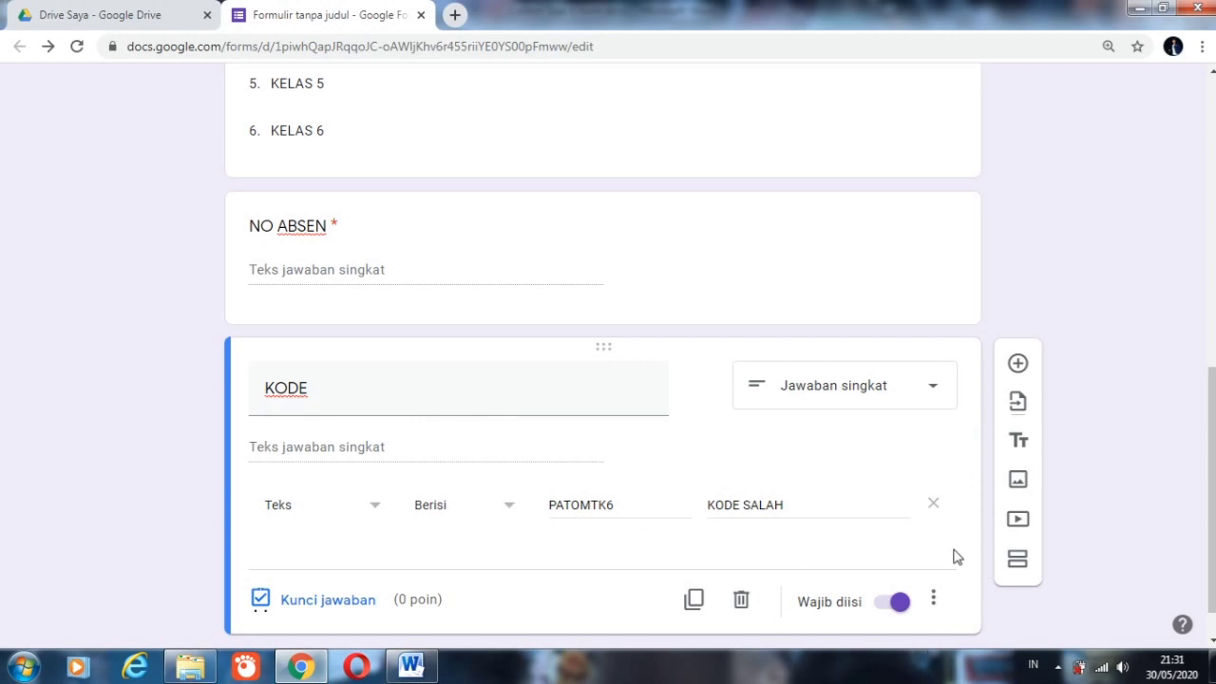
Step: Add a new section after the KODE question
click(1018, 562)
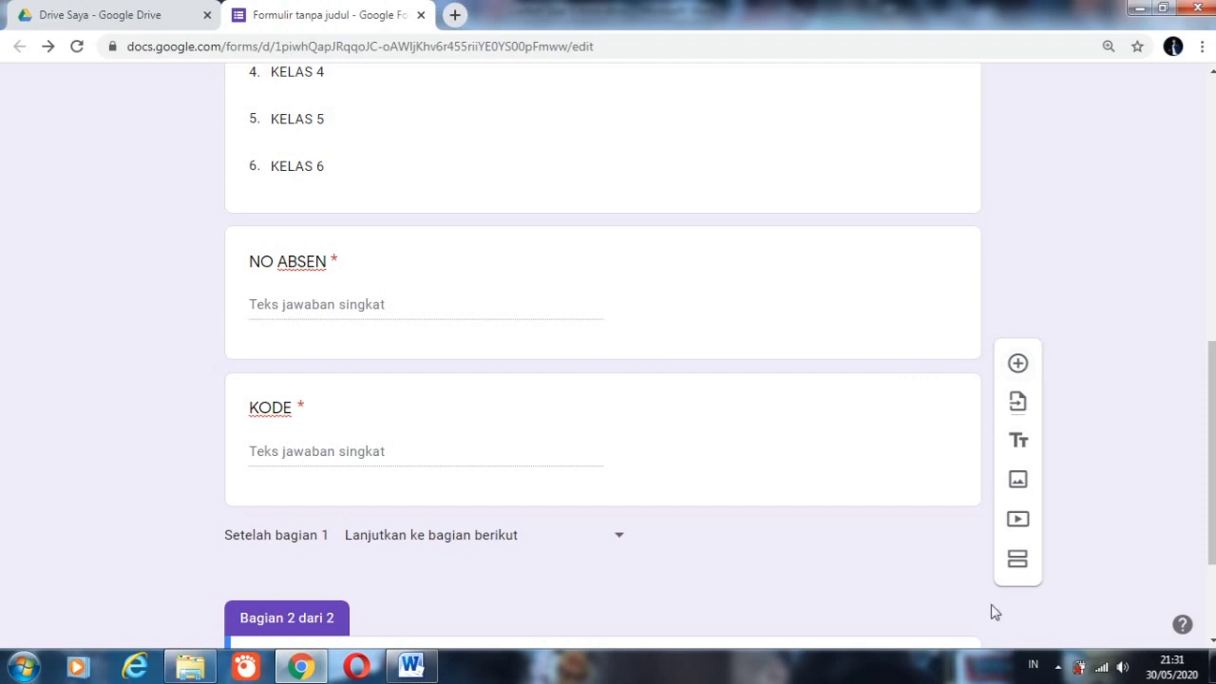
scroll(1214, 427, down, 2)
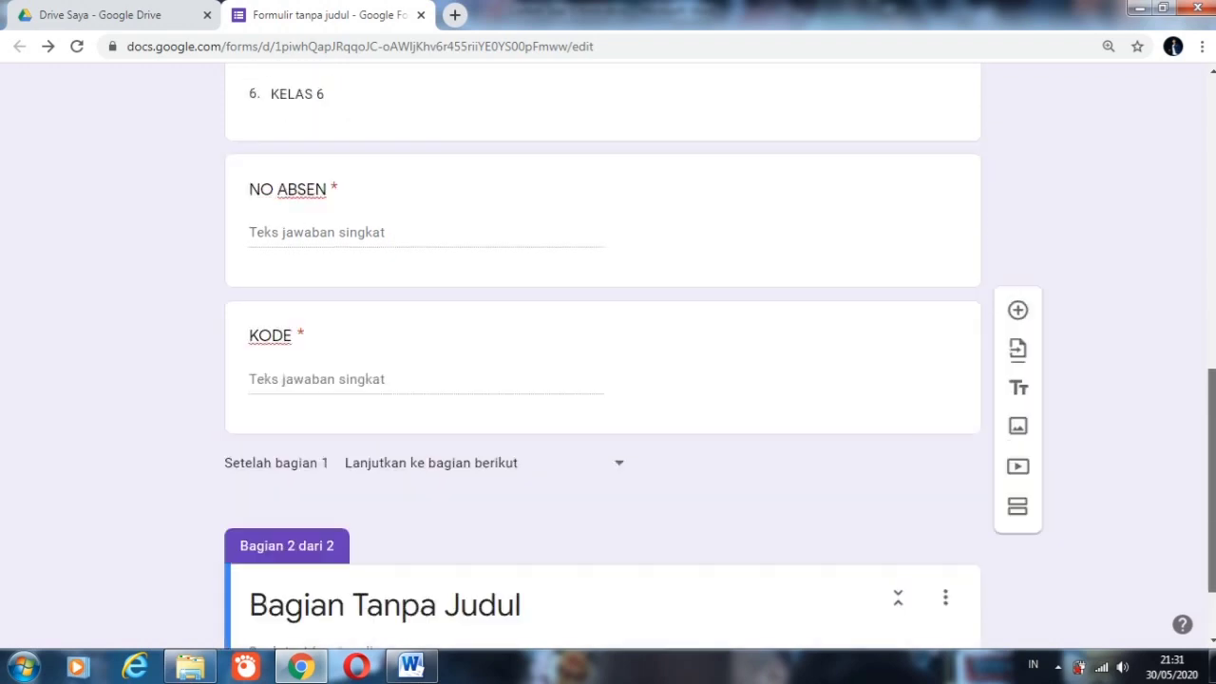
scroll(1214, 428, up, 5)
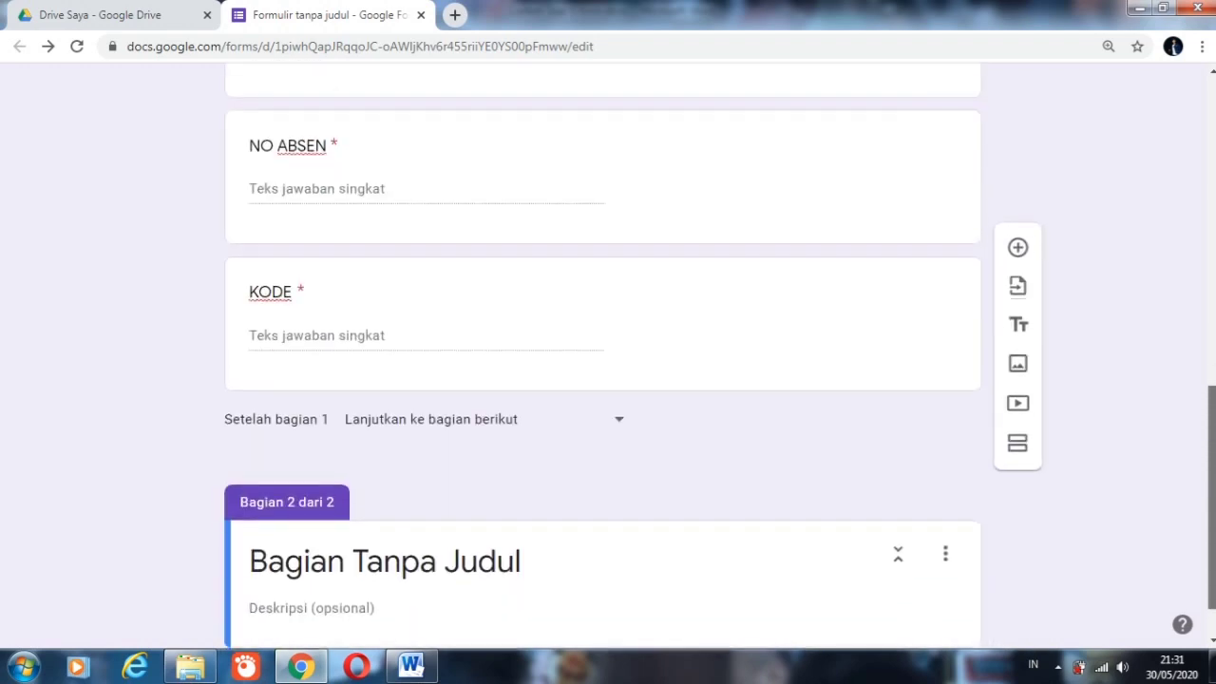
scroll(1213, 251, down, 7)
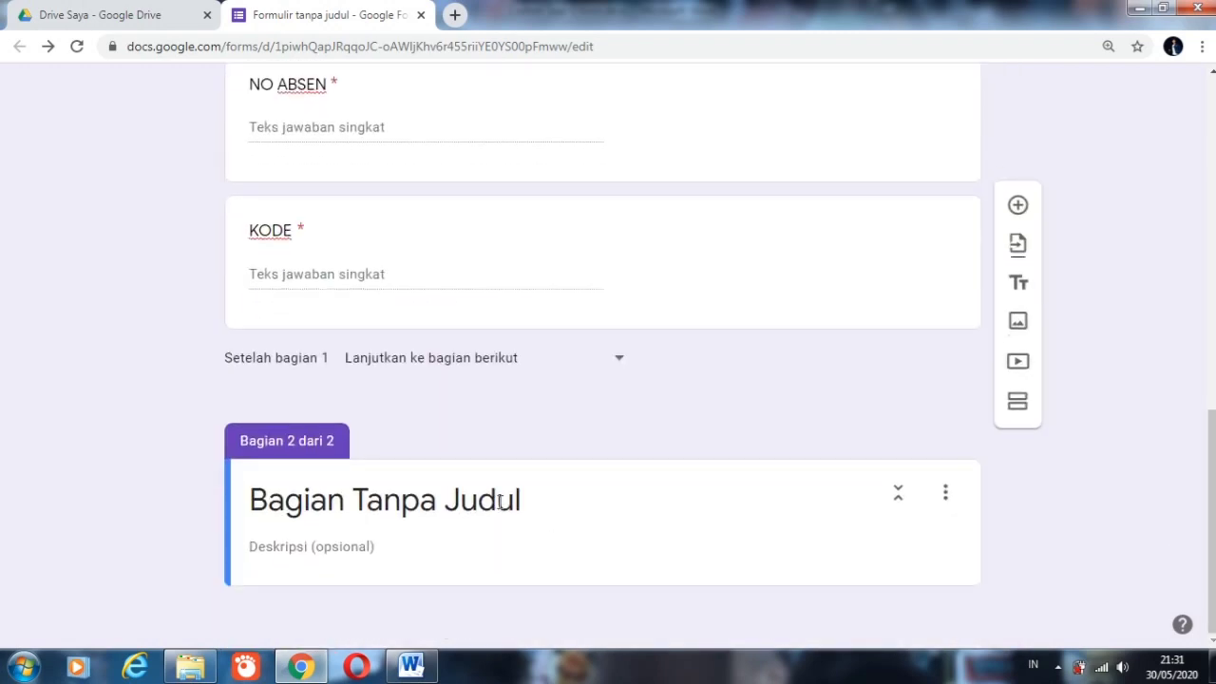
Step: Copy the form title CONTOH SOAL ONLINE and paste it as the title of the second section
click(493, 501)
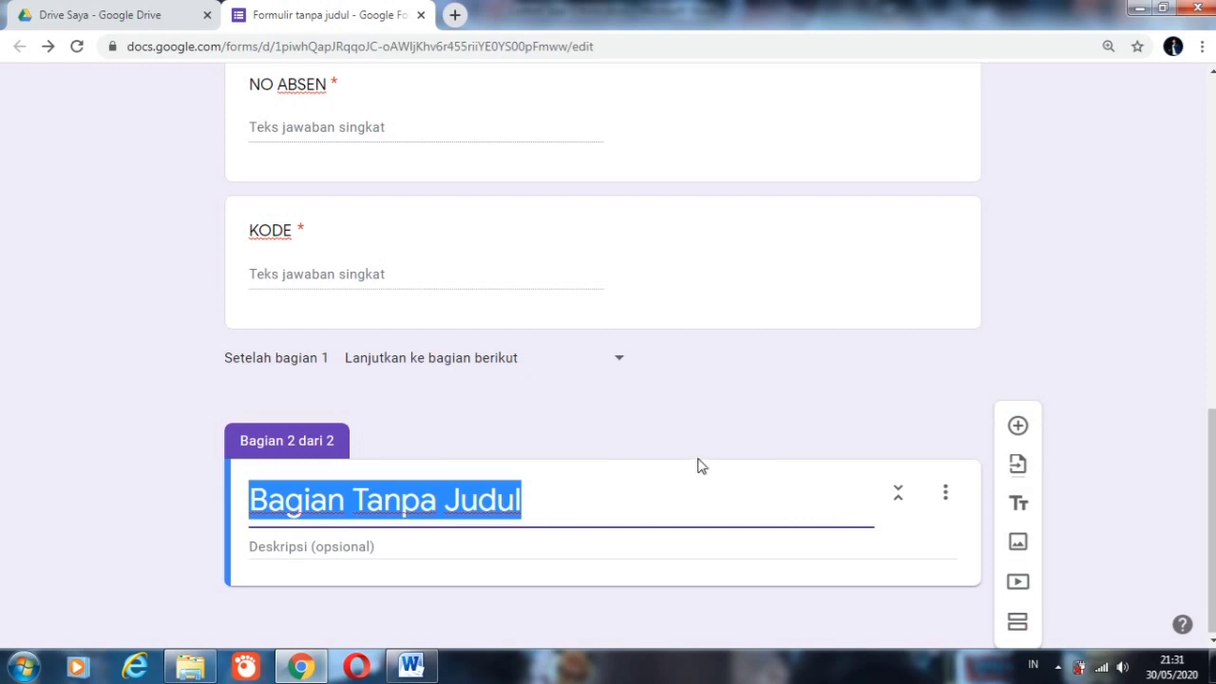
scroll(1212, 465, up, 10)
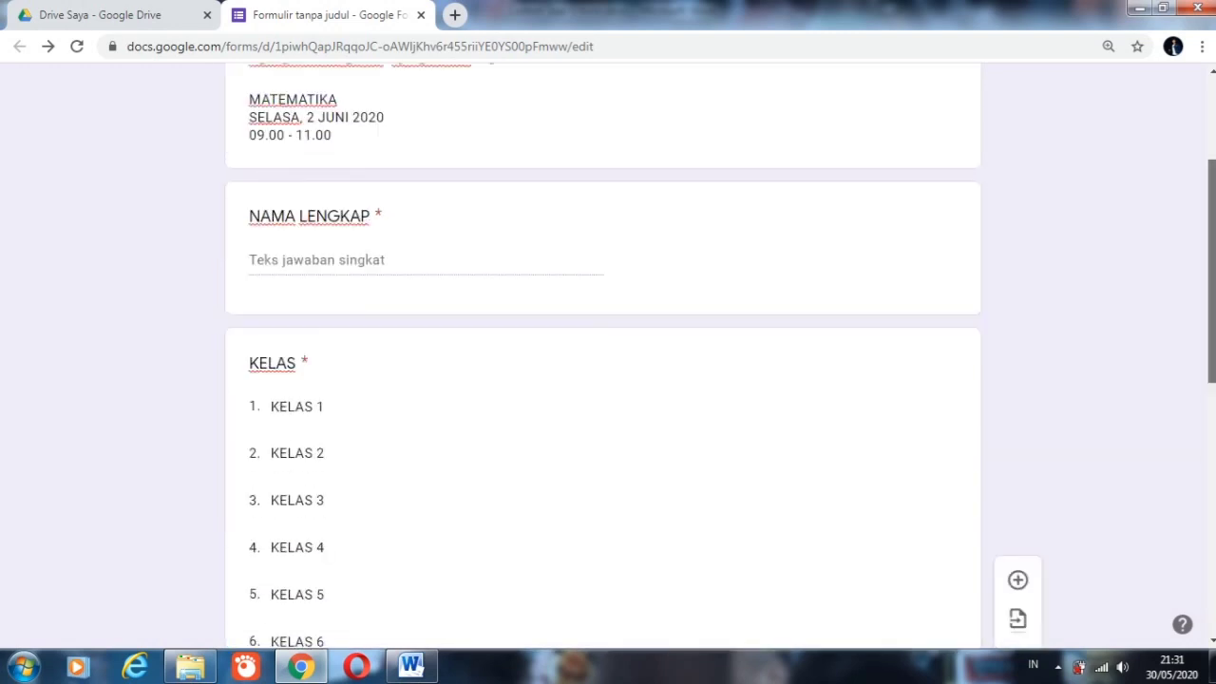
click(581, 261)
key(ctrl+c)
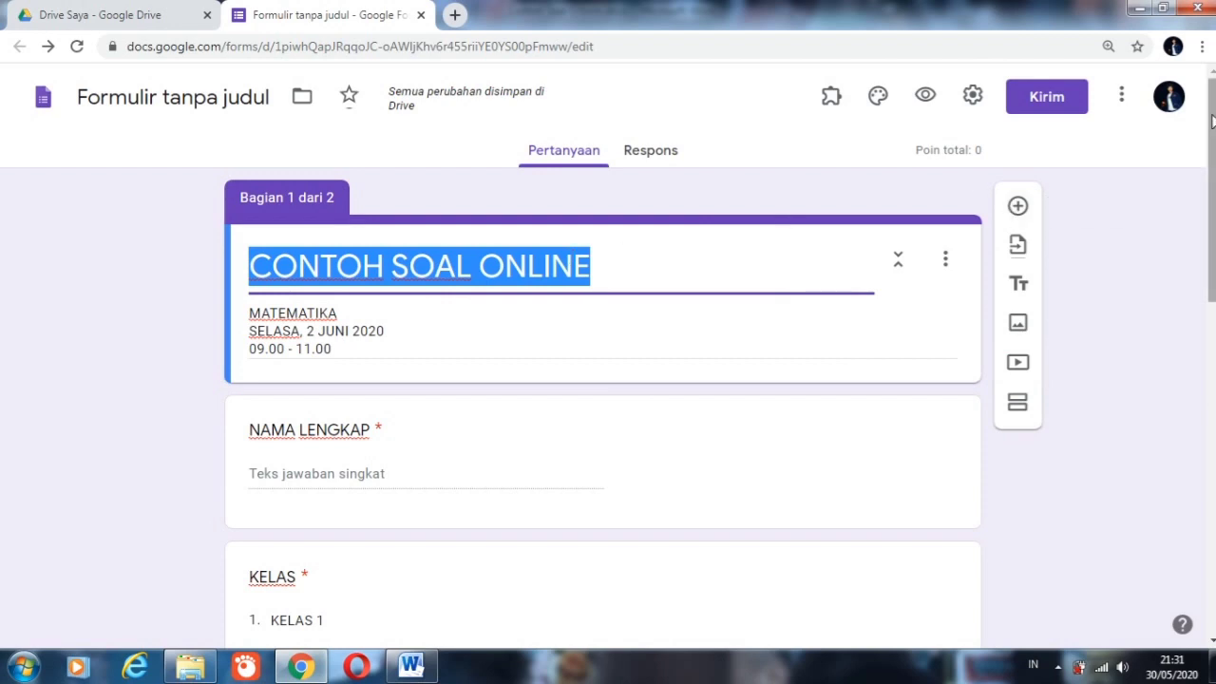
scroll(760, 577, down, 10)
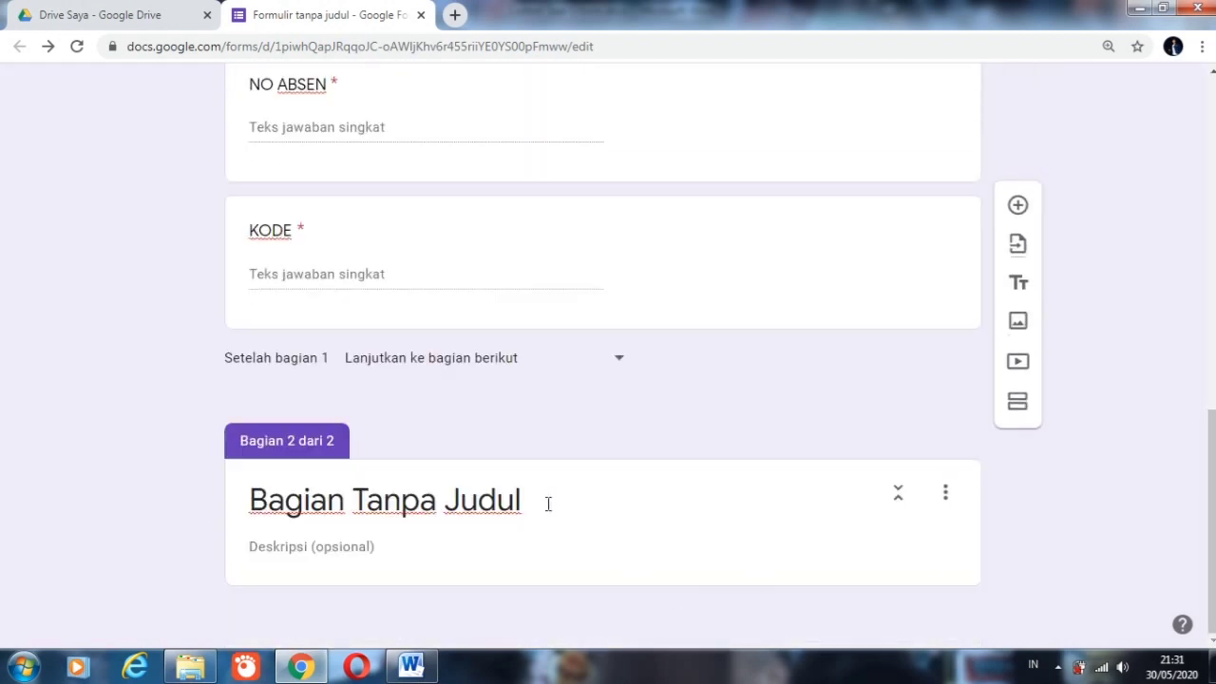
click(548, 504)
key(ctrl+v)
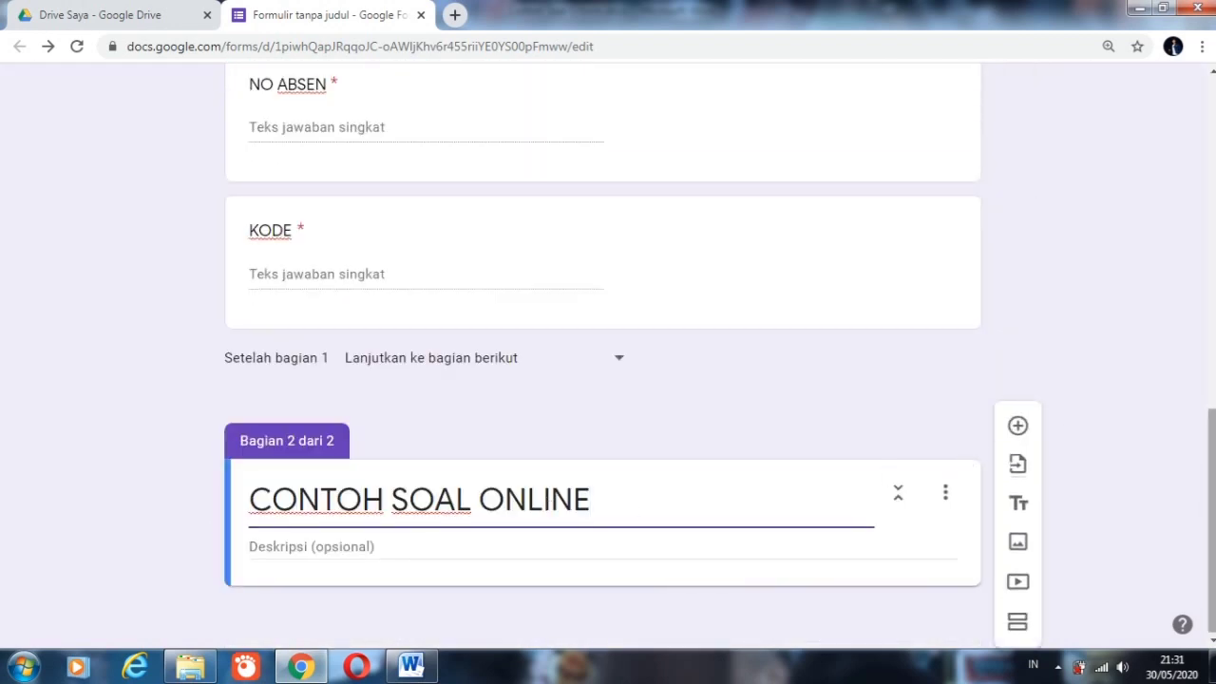
scroll(548, 503, up, 5)
scroll(698, 233, up, 3)
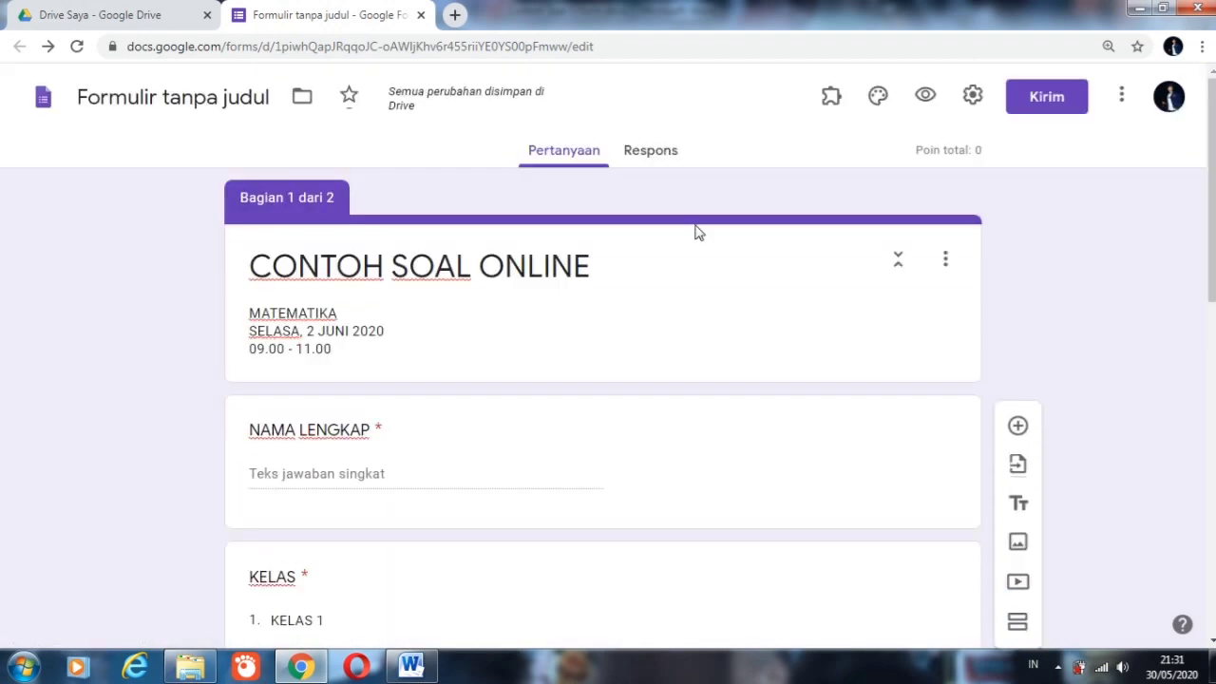
Step: Copy the first section's description with the subject, date and time, and paste it as the second section's description
click(330, 328)
key(ctrl+c)
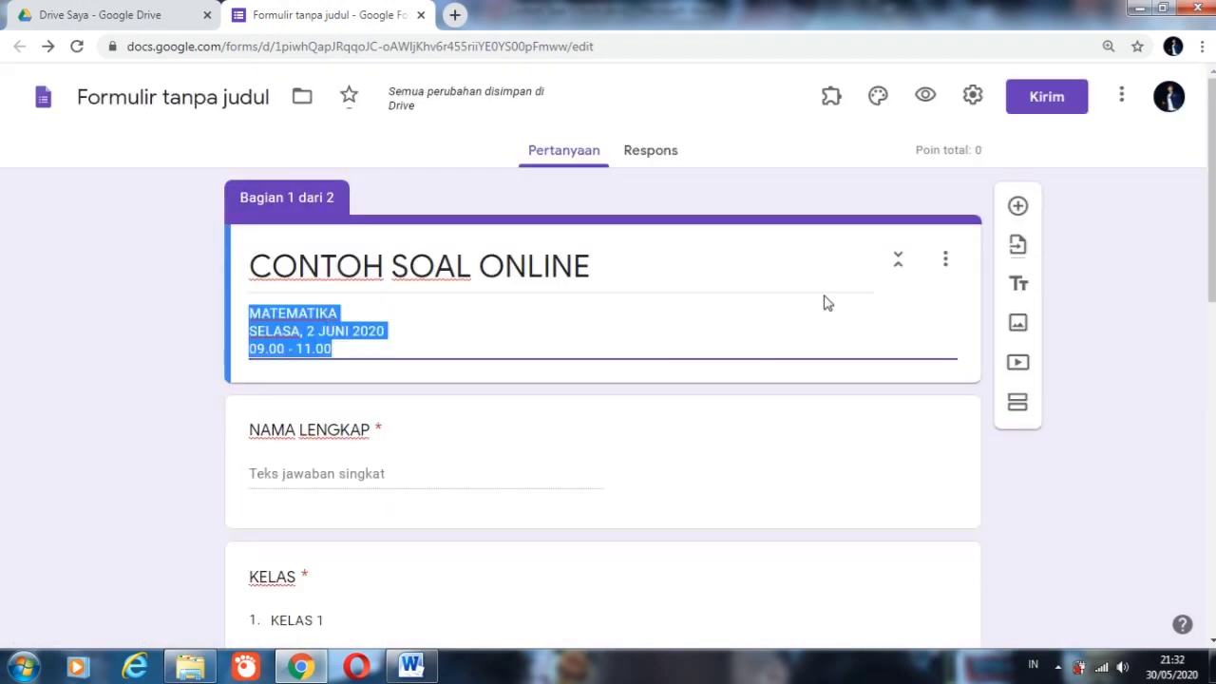
drag(1214, 170, 1214, 512)
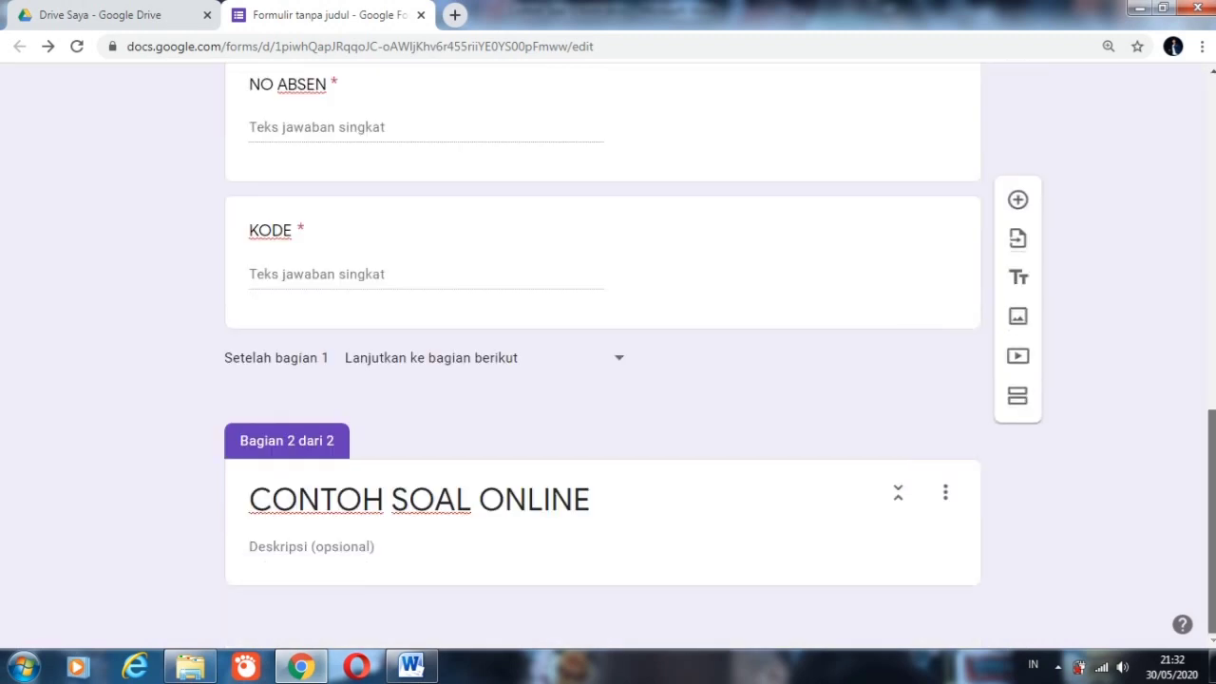
click(481, 550)
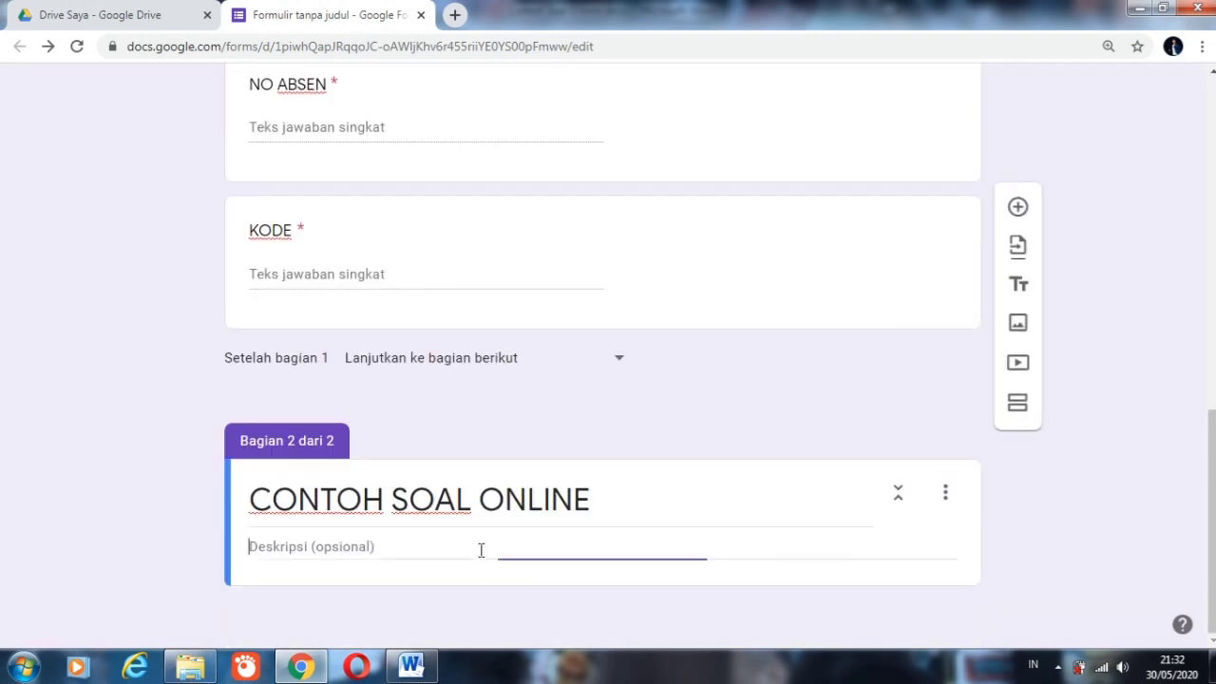
key(ctrl+v)
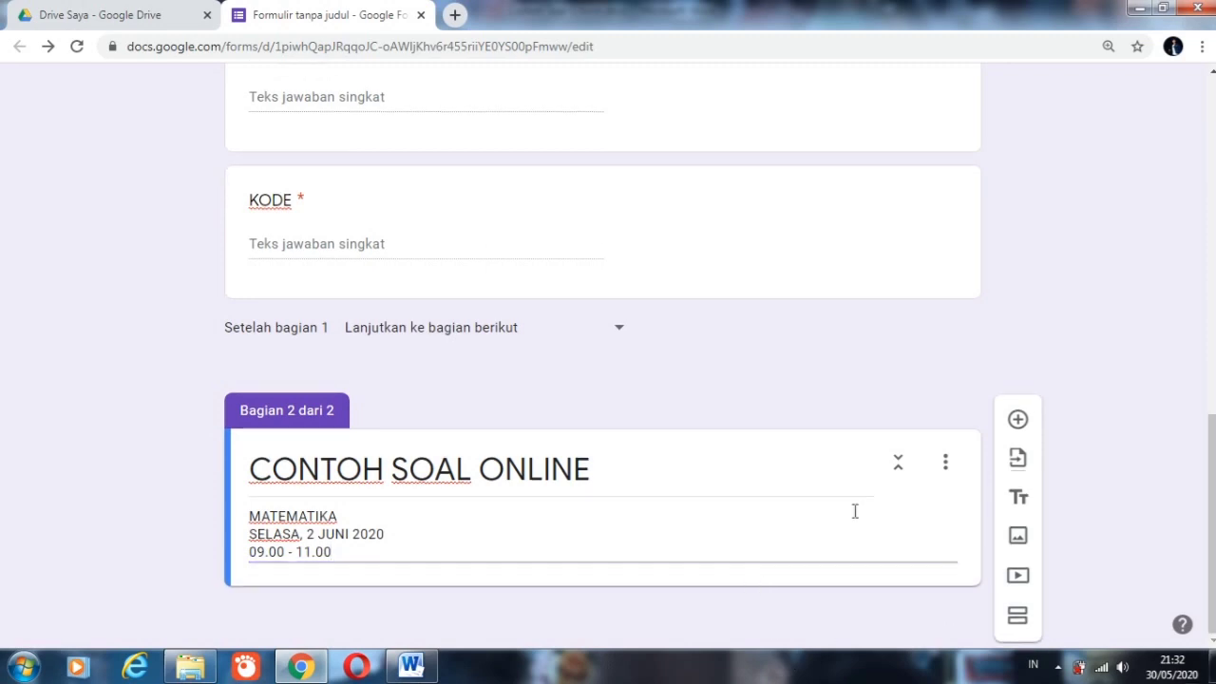
Step: Add a question to section 2 and paste question 1, "Bilangan bulat yang terletak antara -3 dan 2 adalah ... .", from the Word document
click(1017, 423)
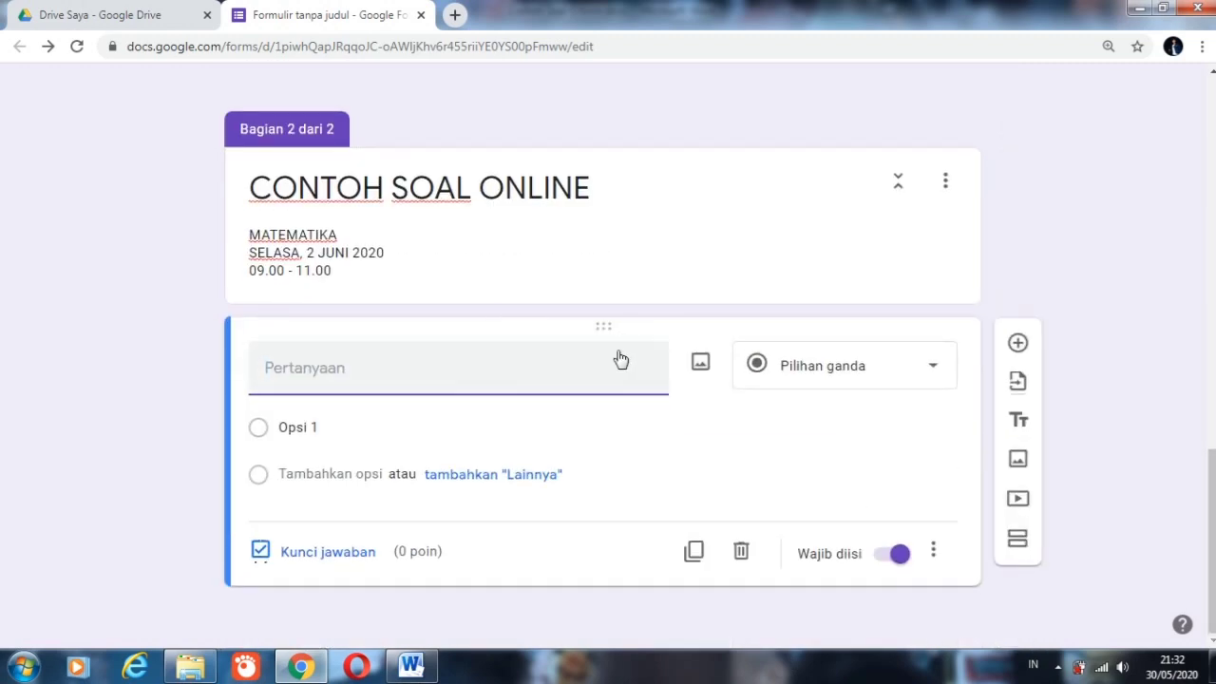
key(alt+Tab)
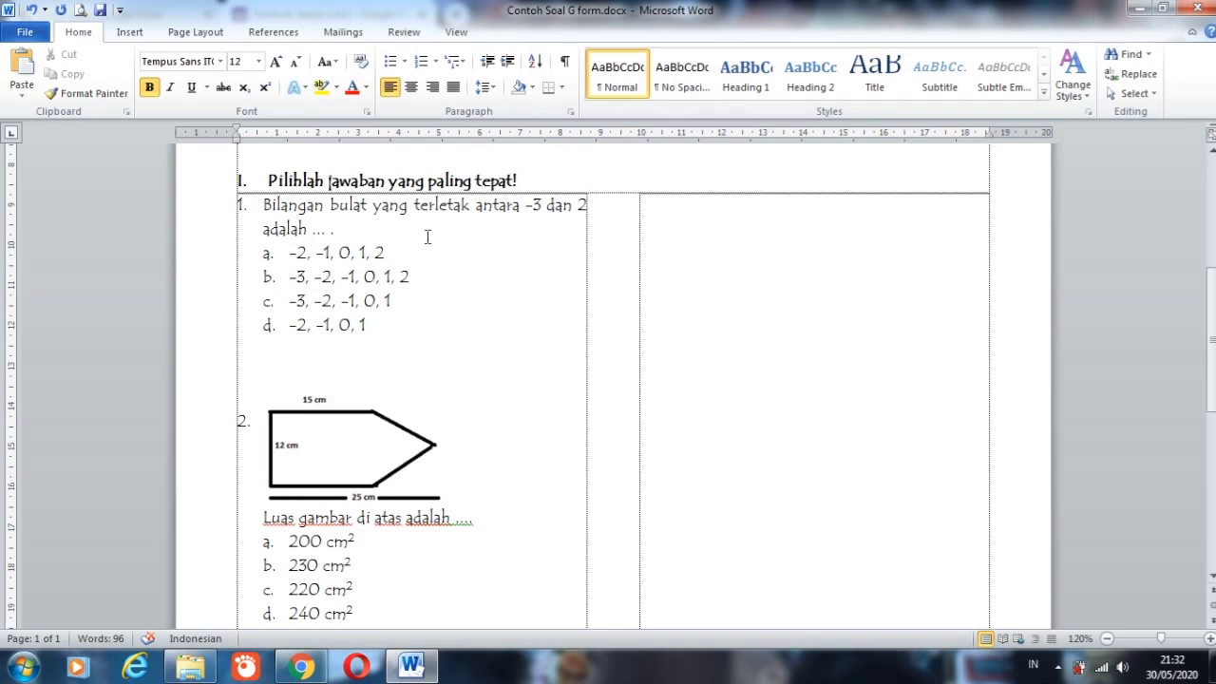
click(263, 201)
key(shift+End)
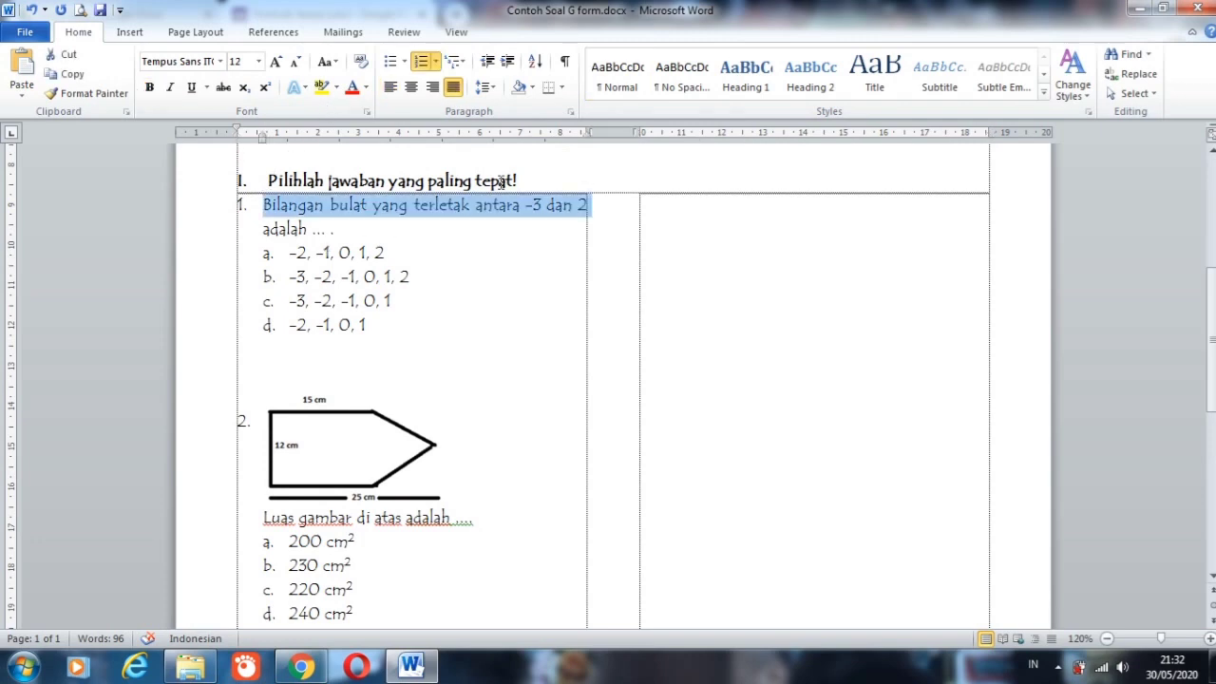
key(shift+Down)
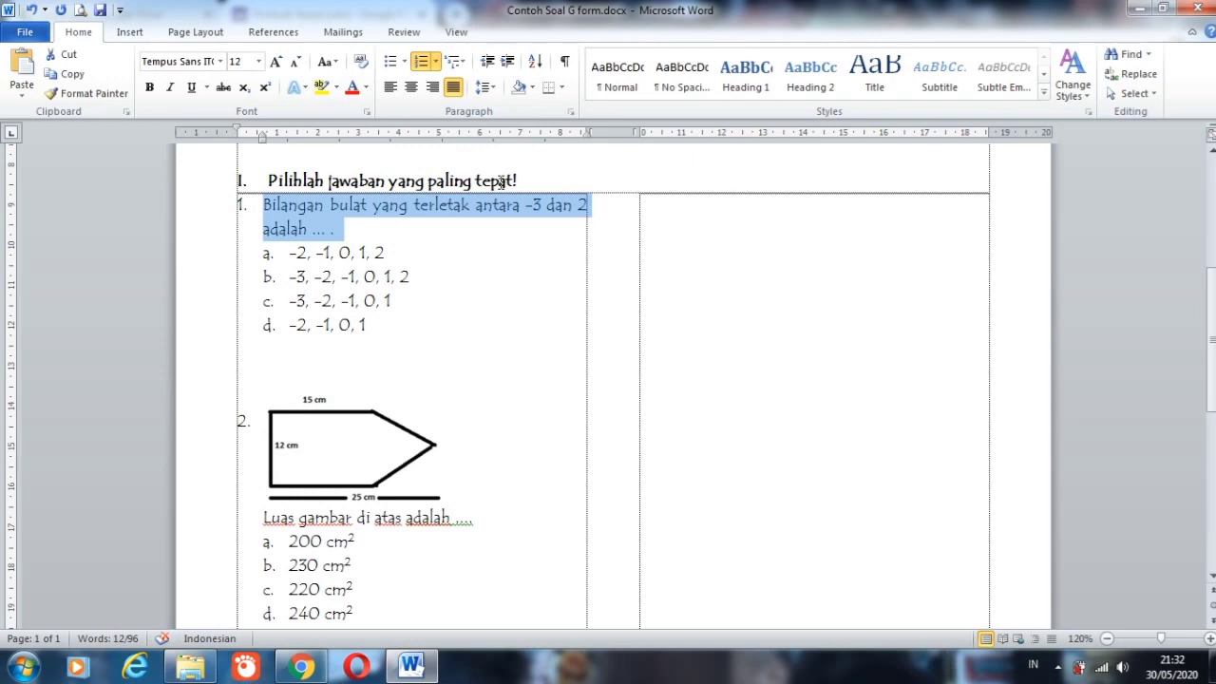
click(300, 665)
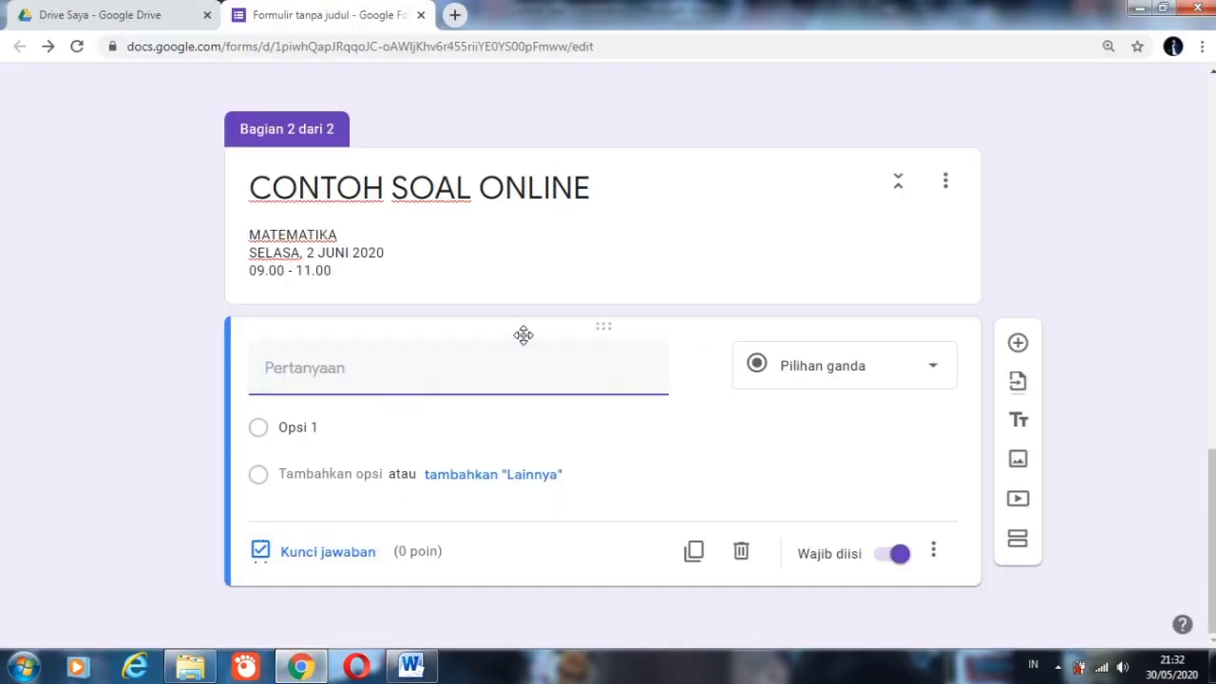
text(1.	Bilangan bulat yang terletak antara -3 dan 2 adalah ... .)
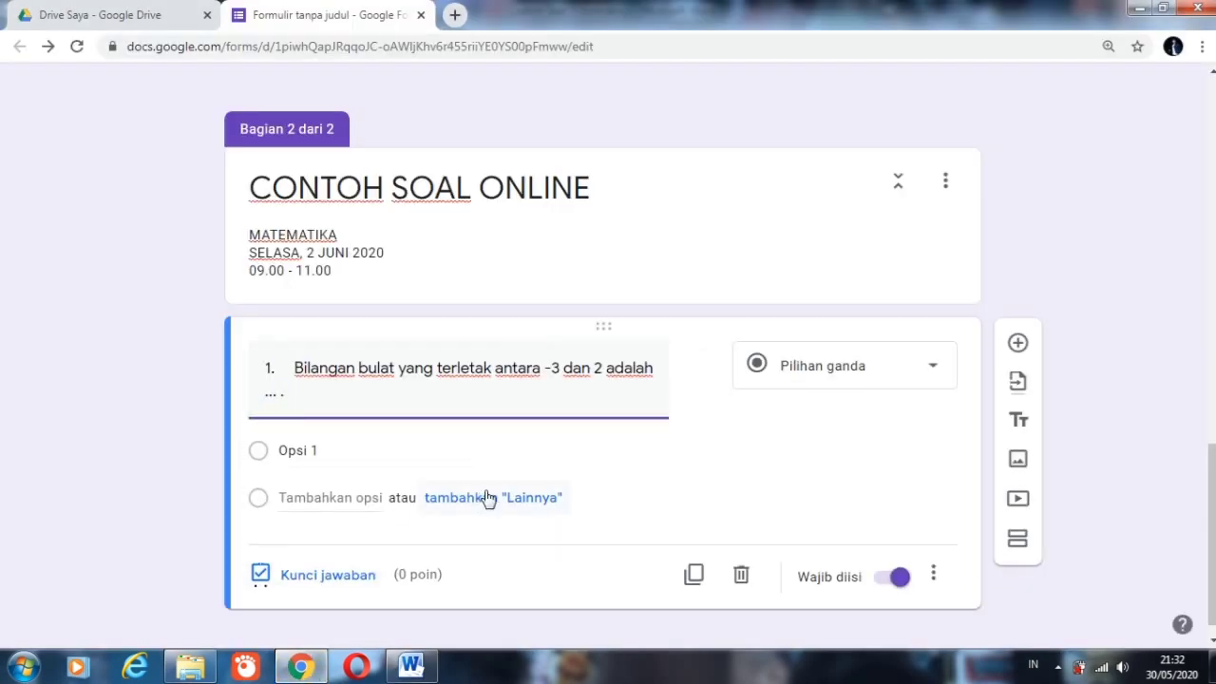
Step: Copy the four answer choices a to d of question 1 from the Word document and paste them as the question's options
click(408, 665)
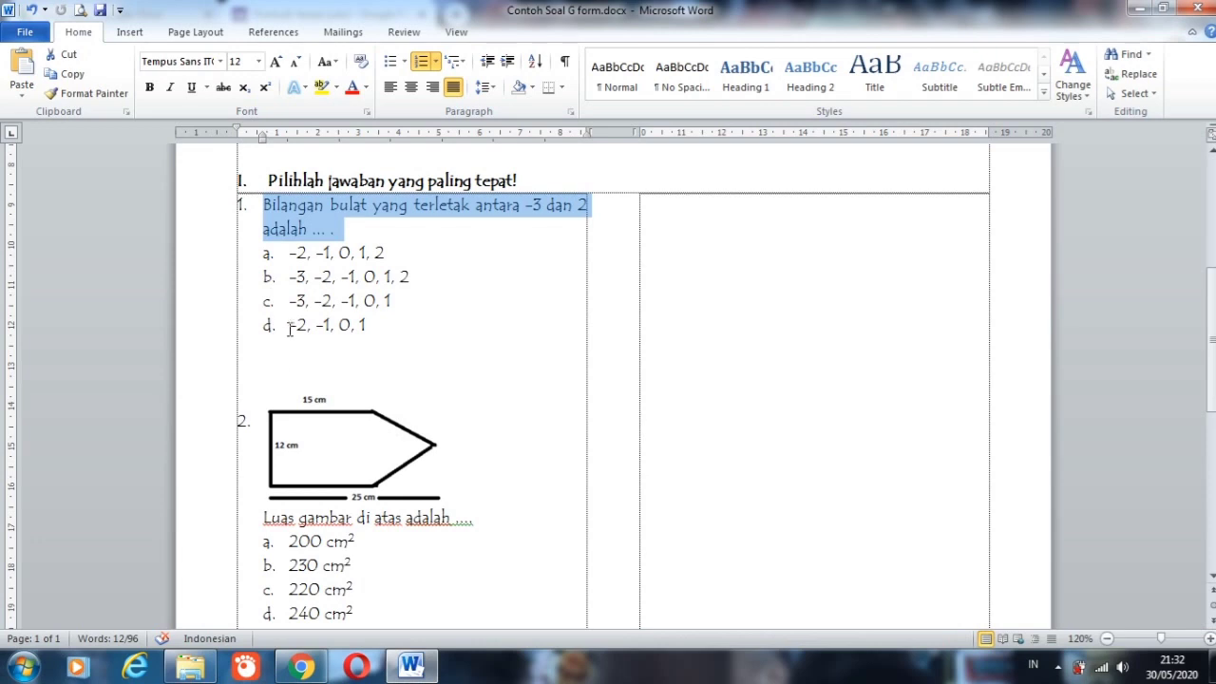
drag(288, 252, 420, 280)
key(shift+Down)
key(shift+Down)
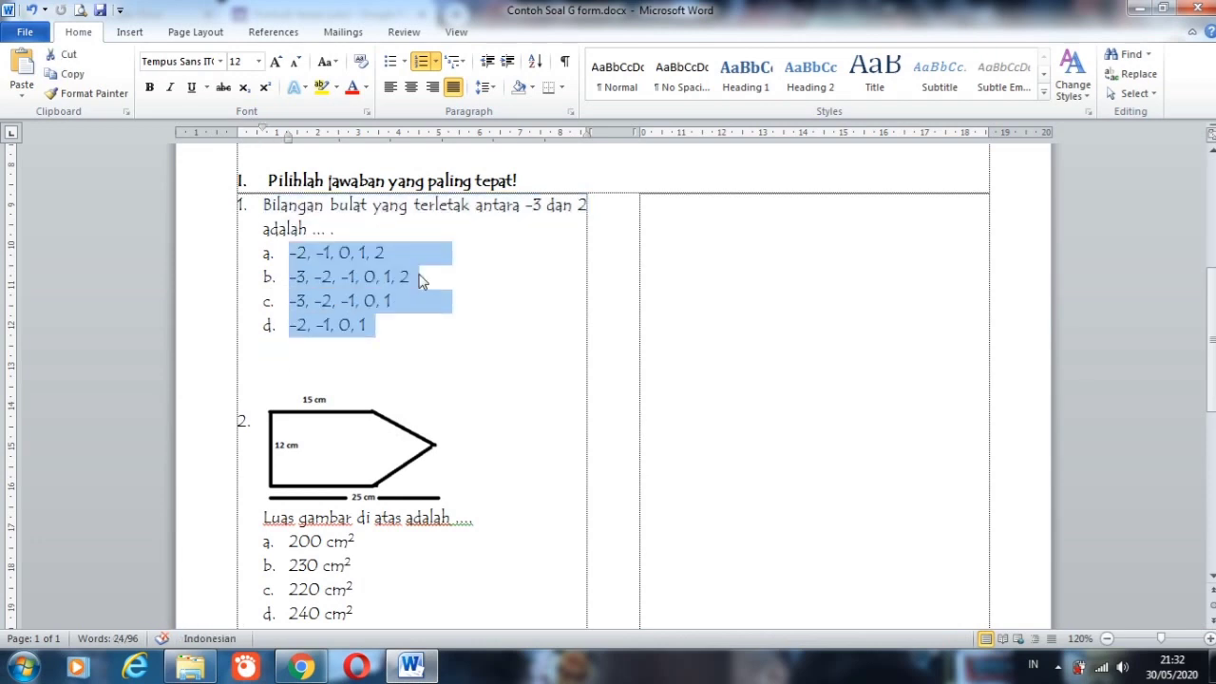
click(300, 665)
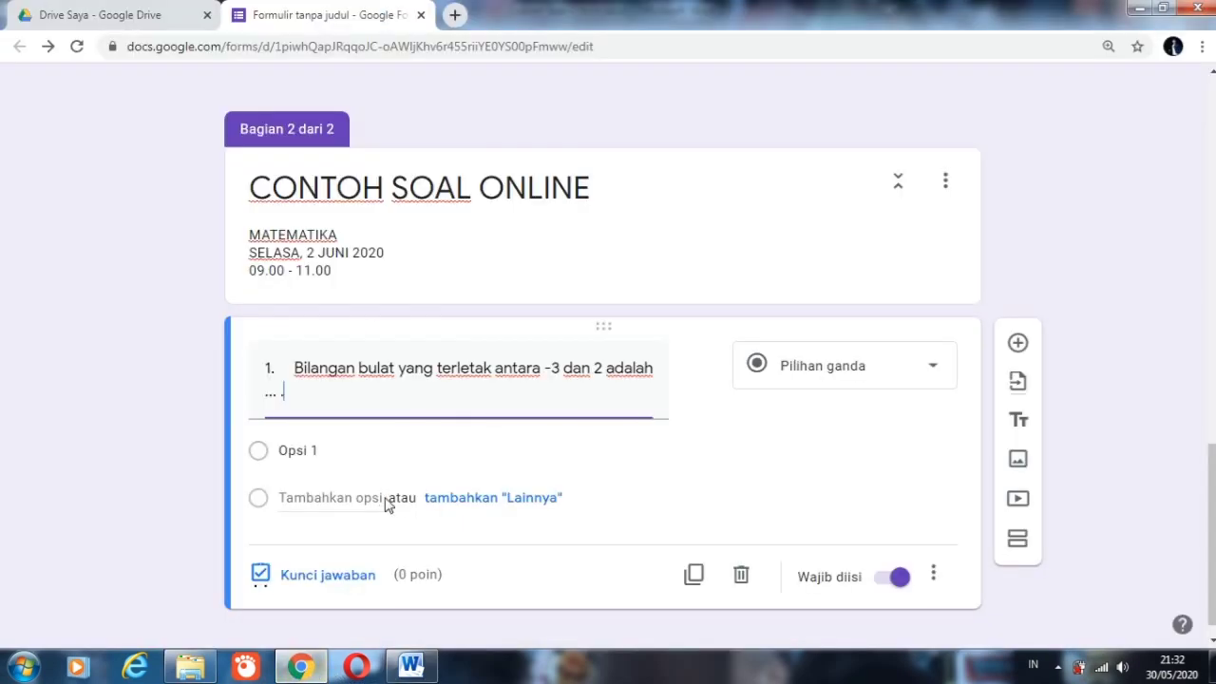
click(348, 450)
text(a.	-2, -1, 0, 1, 2 b.	-3, -2, -1, 0, 1, 2 c.	-3, -2, -1, 0, 1 d.	-2, -1, 0, 1)
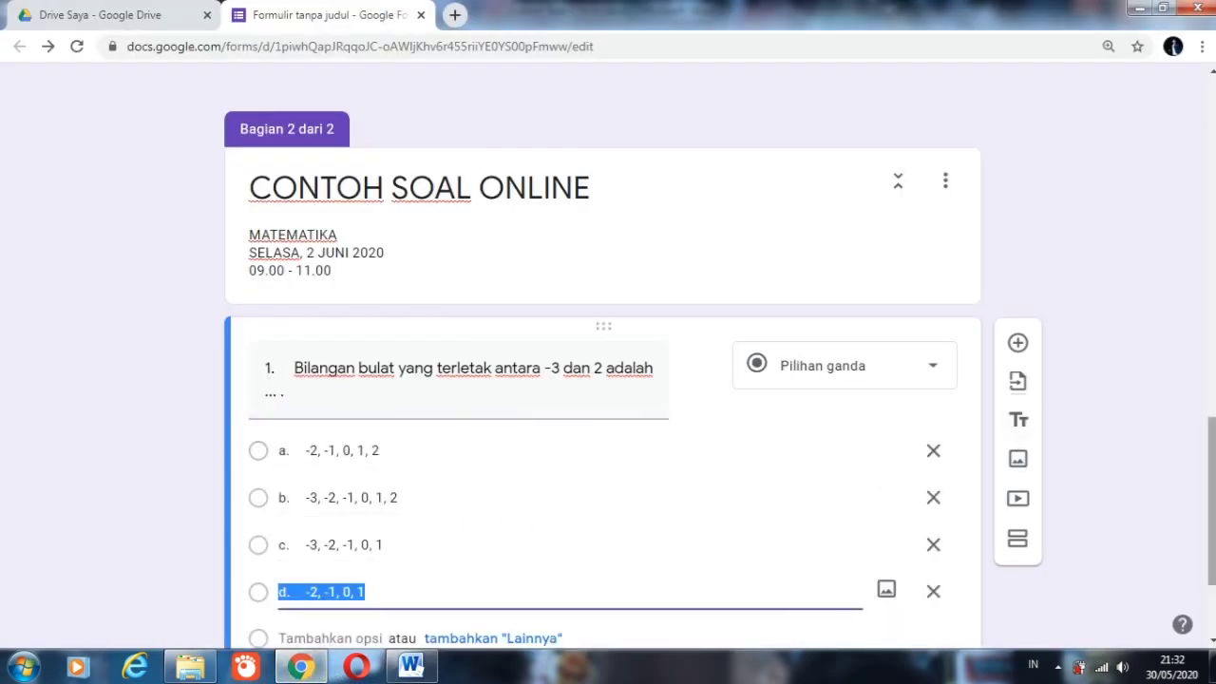
Step: Set question 1's answer key to option d, "-2, -1, 0, 1", worth 40 points
scroll(665, 427, down, 2)
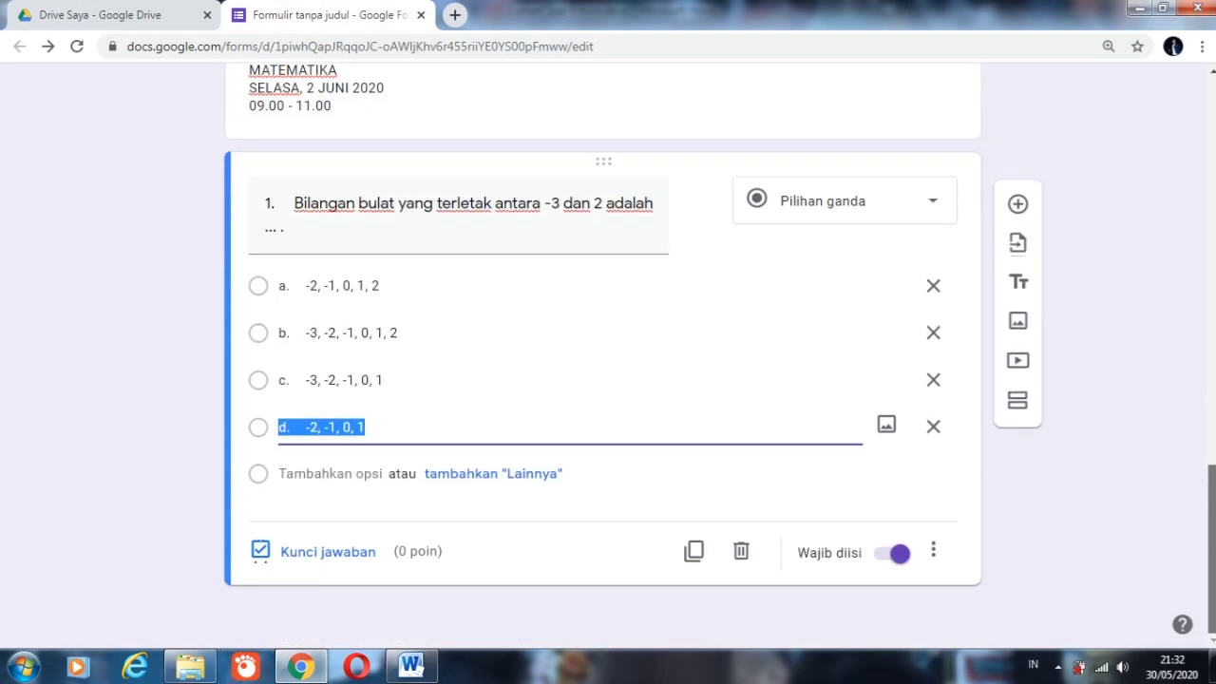
click(339, 553)
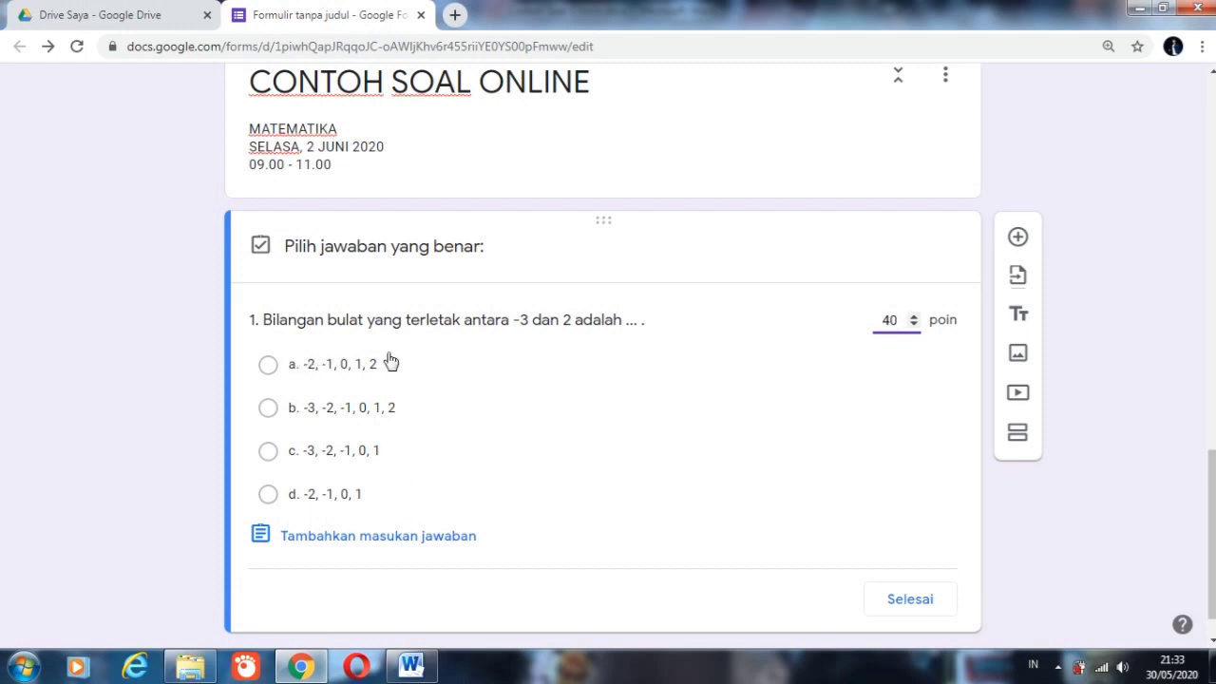
click(331, 496)
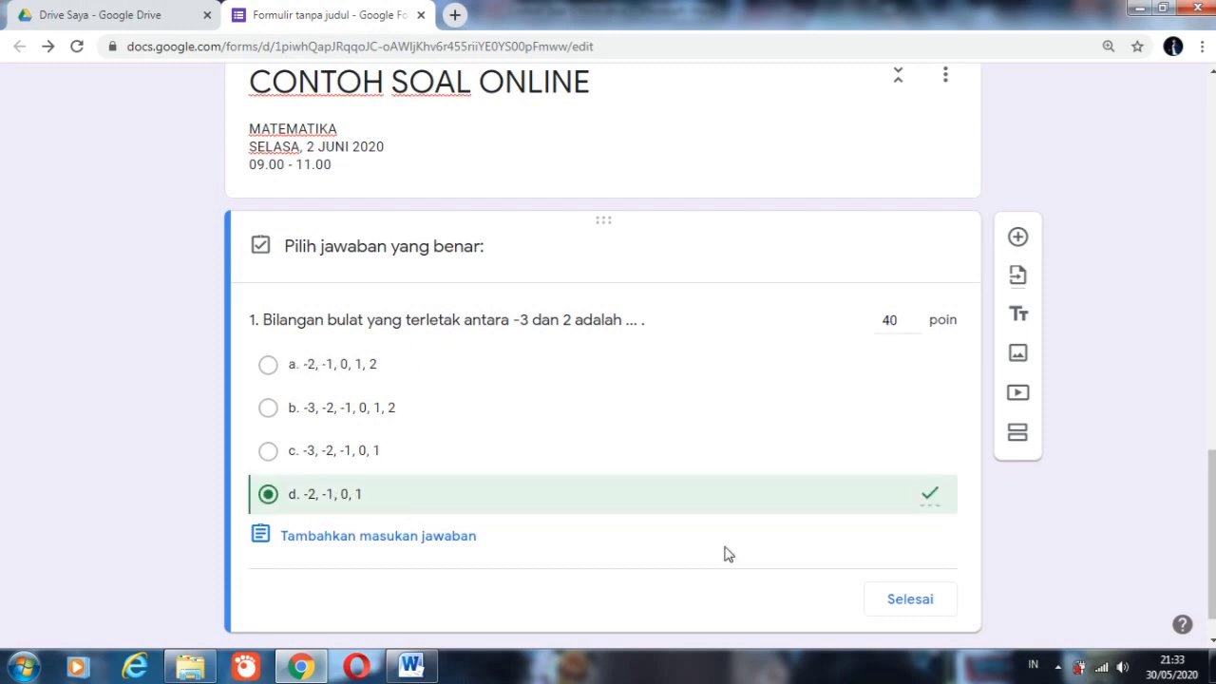
click(917, 604)
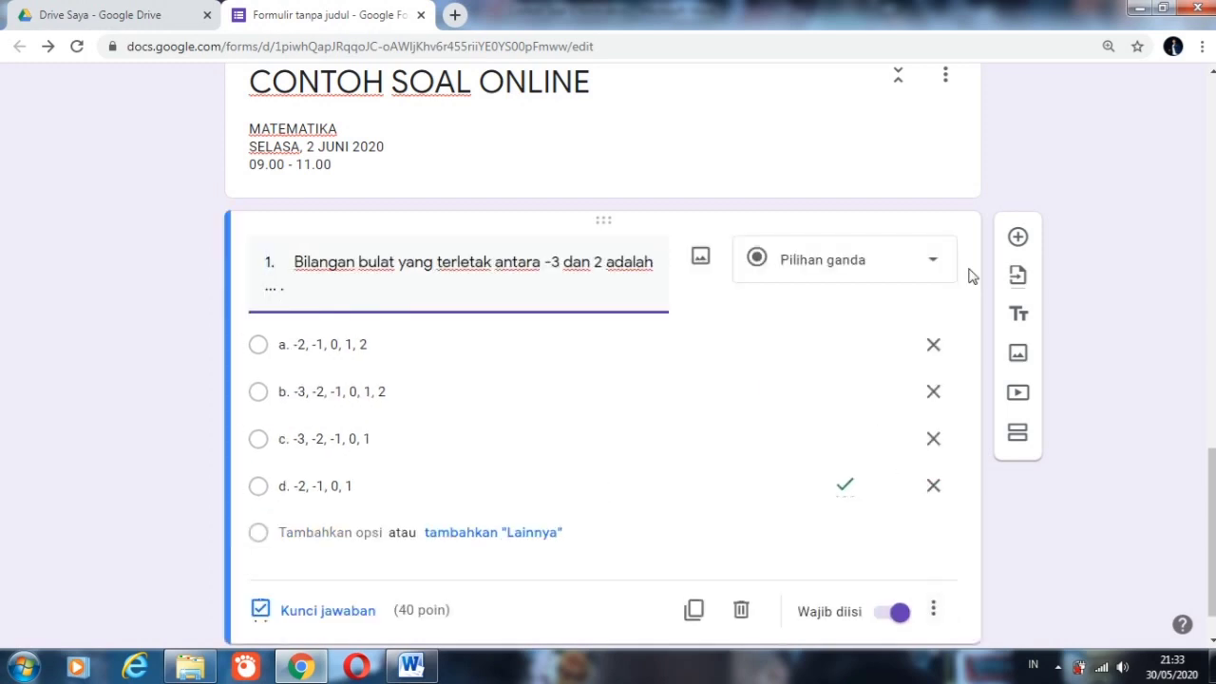
Step: Add a second question numbered "2." and paste the text "Luas gambar di atas adalah ...." from the Word document
click(1017, 238)
text(2.)
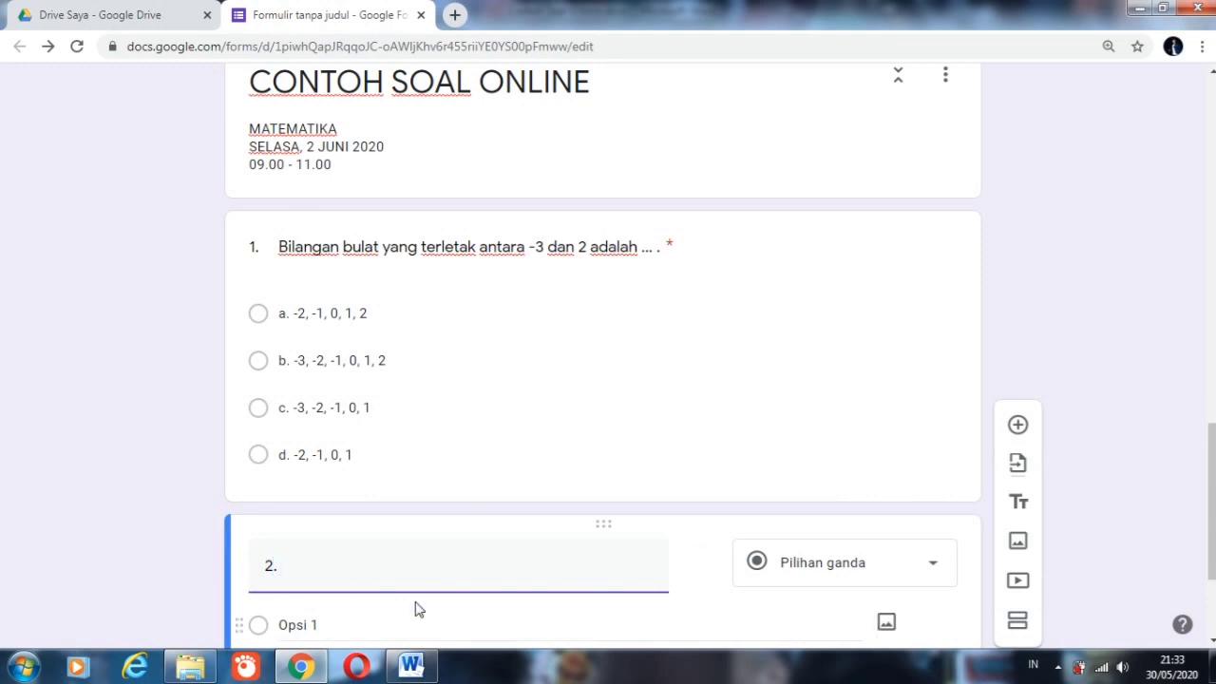
click(410, 665)
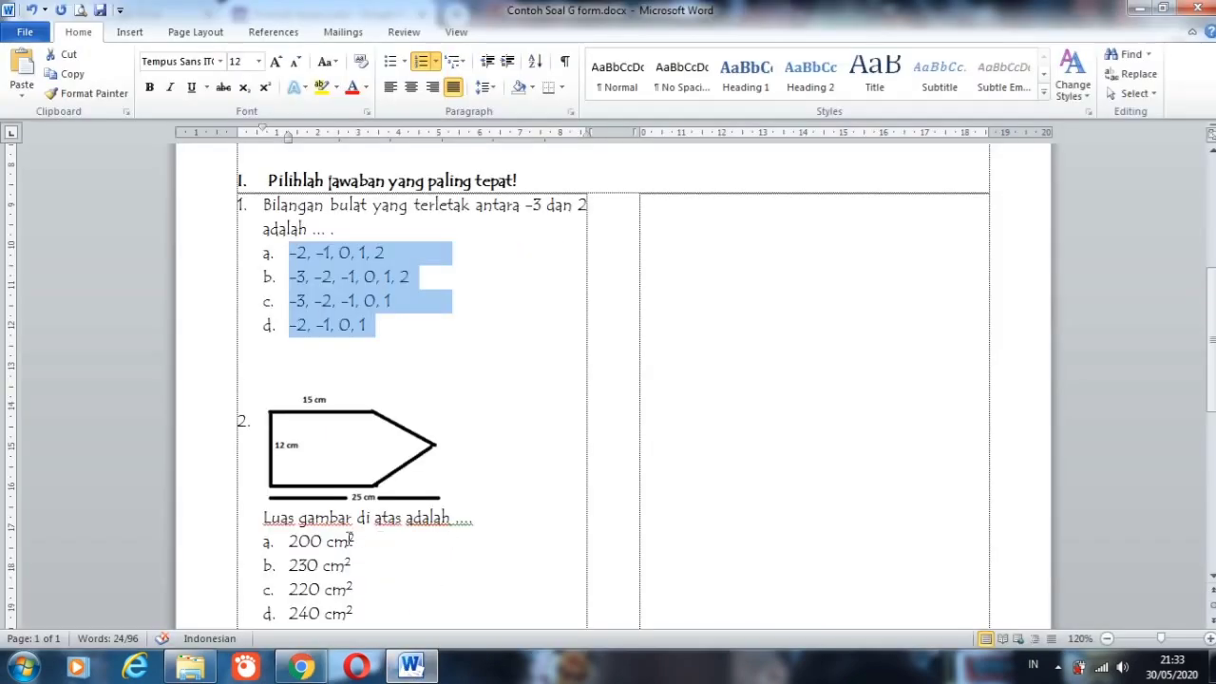
drag(266, 517, 477, 517)
key(ctrl+c)
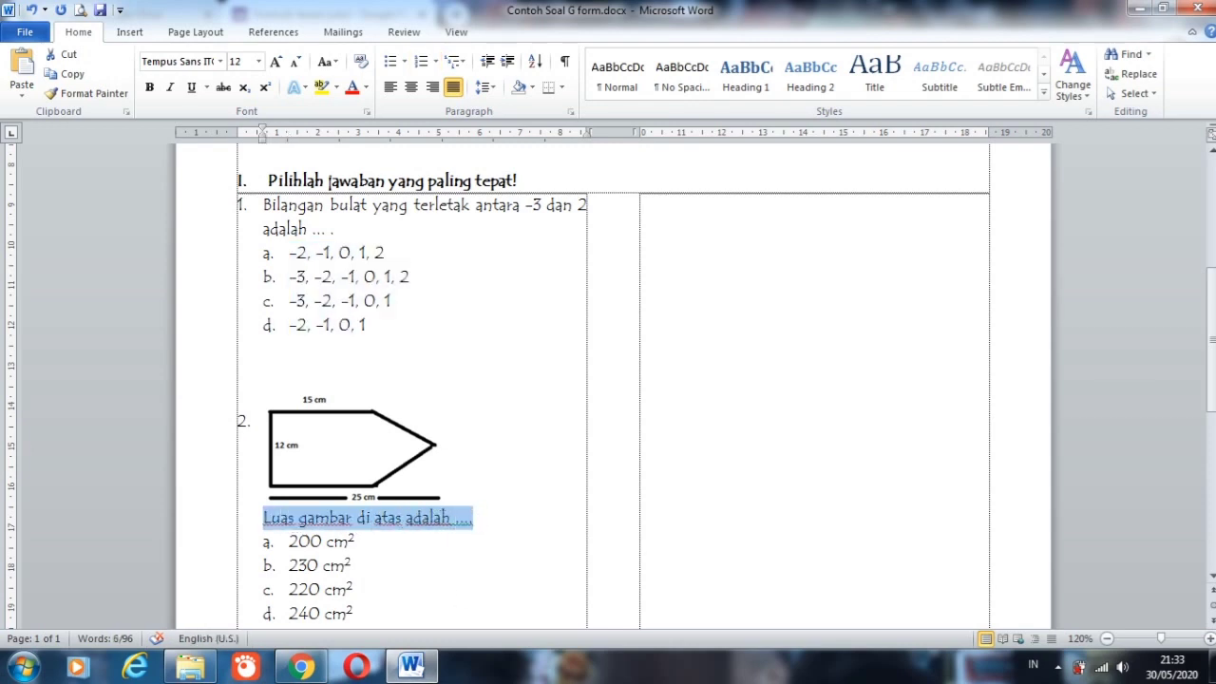
click(300, 665)
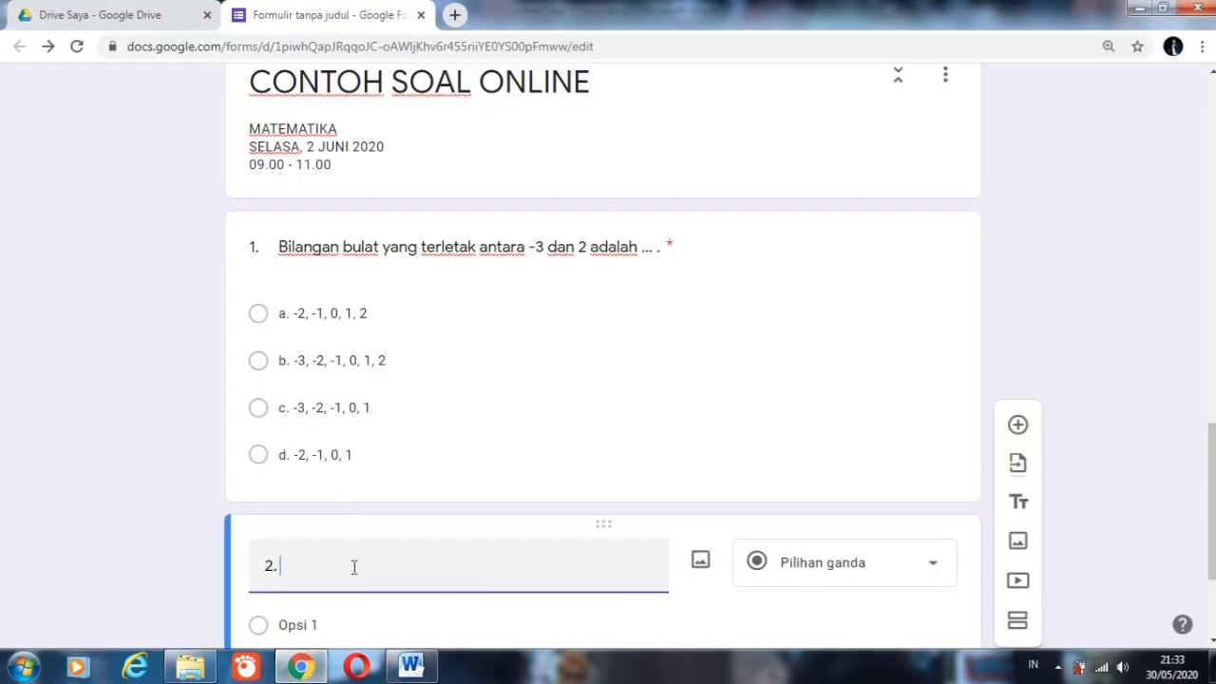
key(ctrl+v)
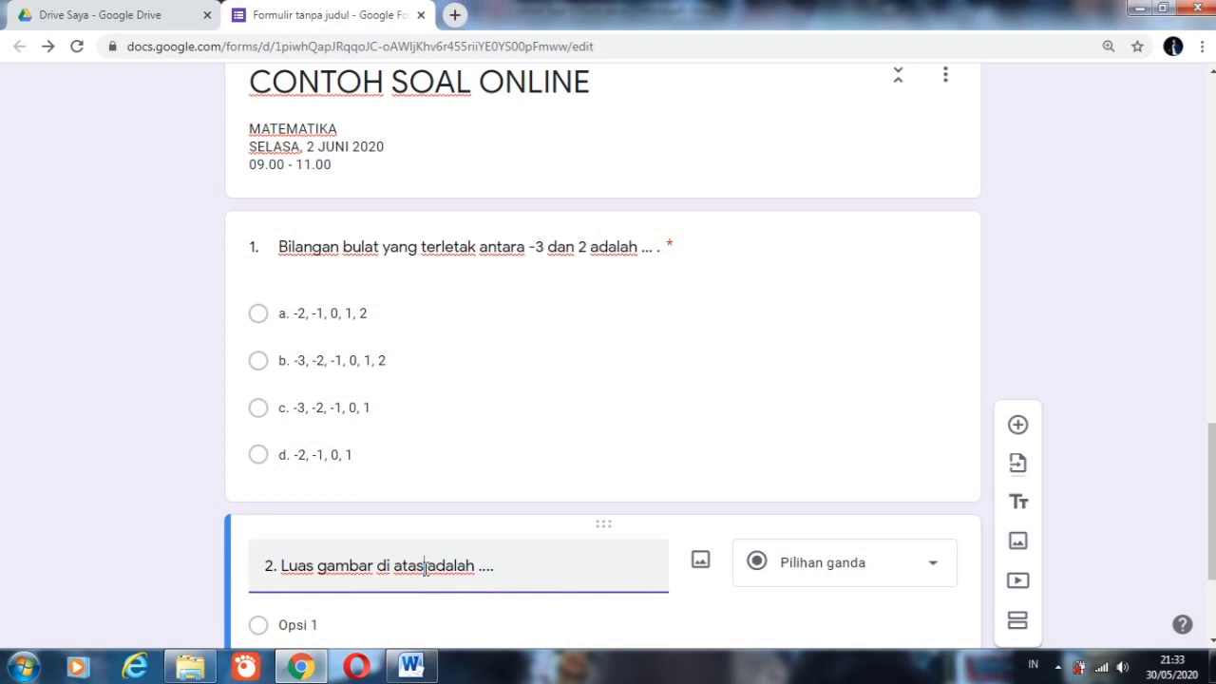
Step: Replace "di atas" with "dibawah" in the text of question 2
key(BackSpace)
key(BackSpace)
key(BackSpace)
key(BackSpace)
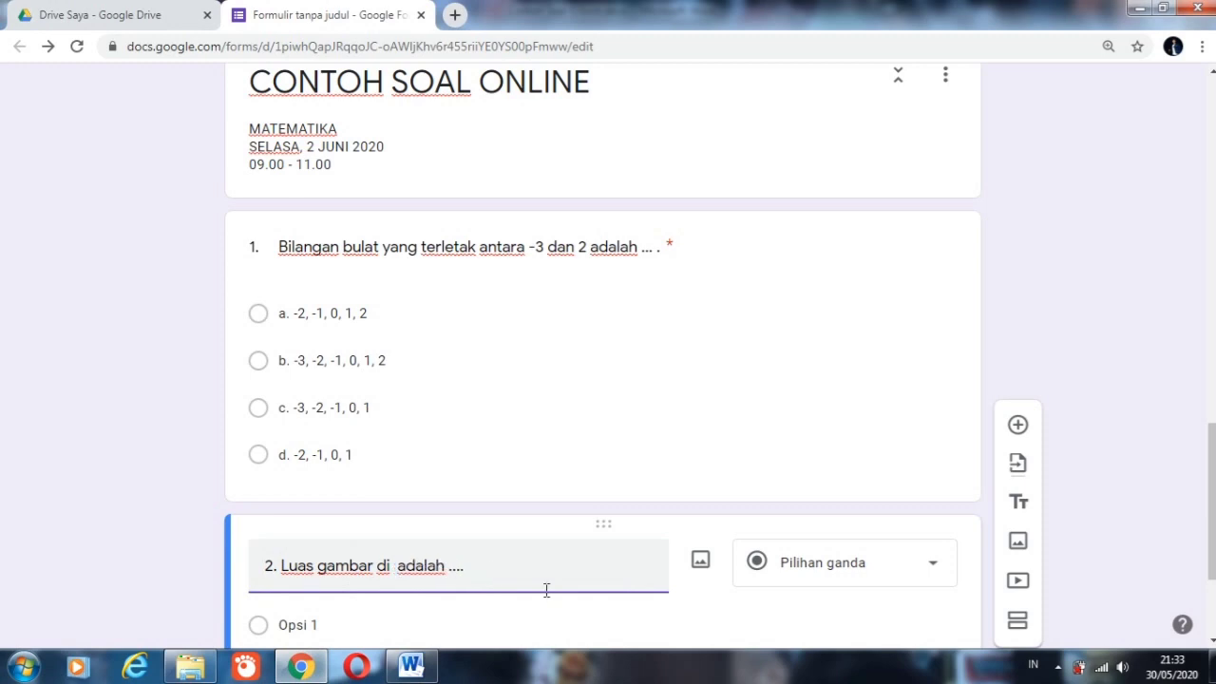
key(BackSpace)
text(BA)
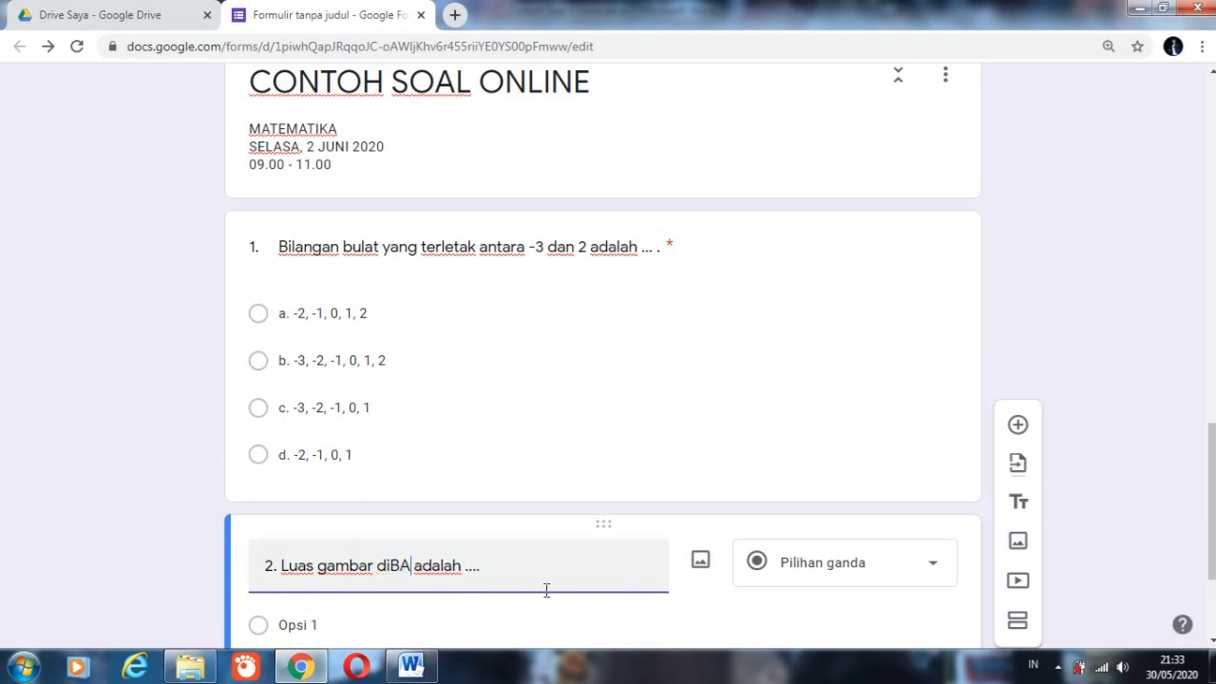
text(WAH)
key(BackSpace)
key(BackSpace)
key(BackSpace)
key(BackSpace)
key(BackSpace)
text(bawa)
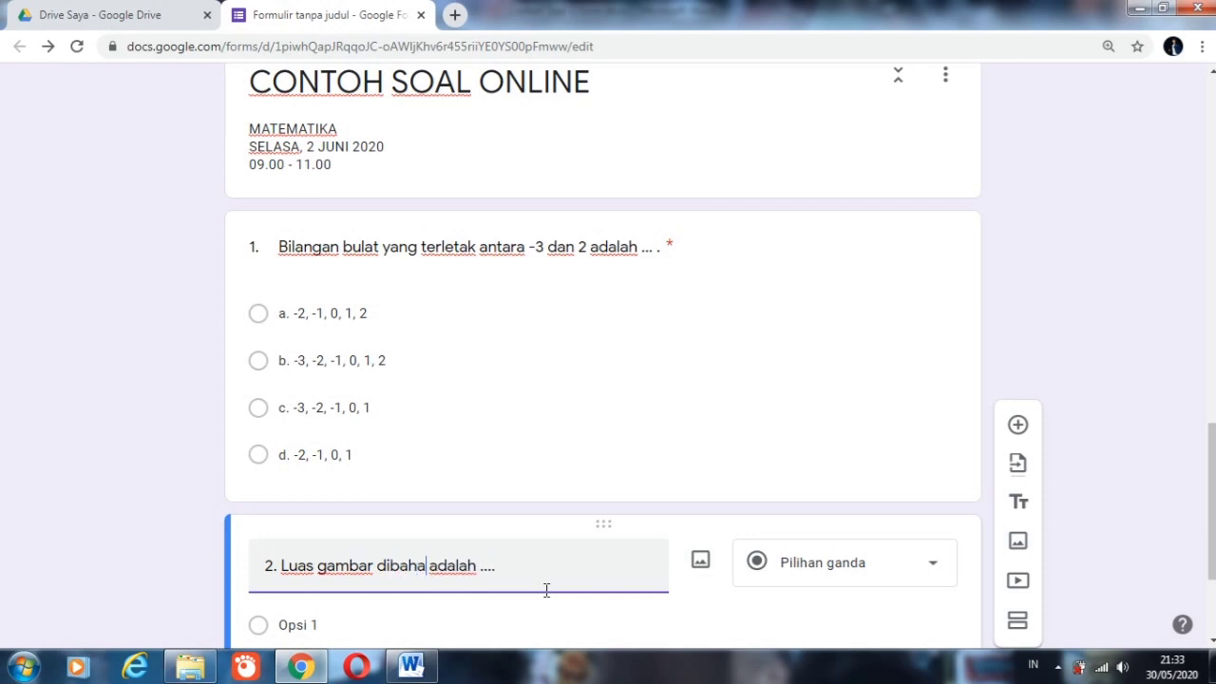
key(BackSpace)
key(BackSpace)
text(wah)
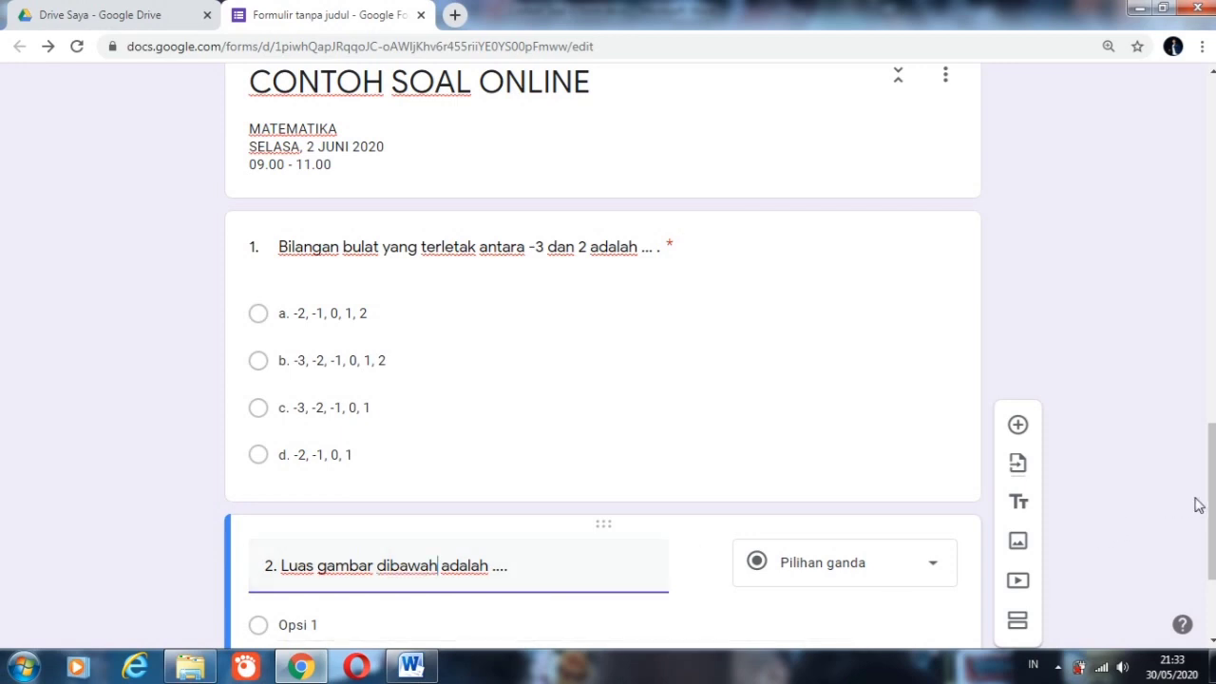
Step: Switch to the Word document that shows the figure of question 2
scroll(1198, 505, down, 2)
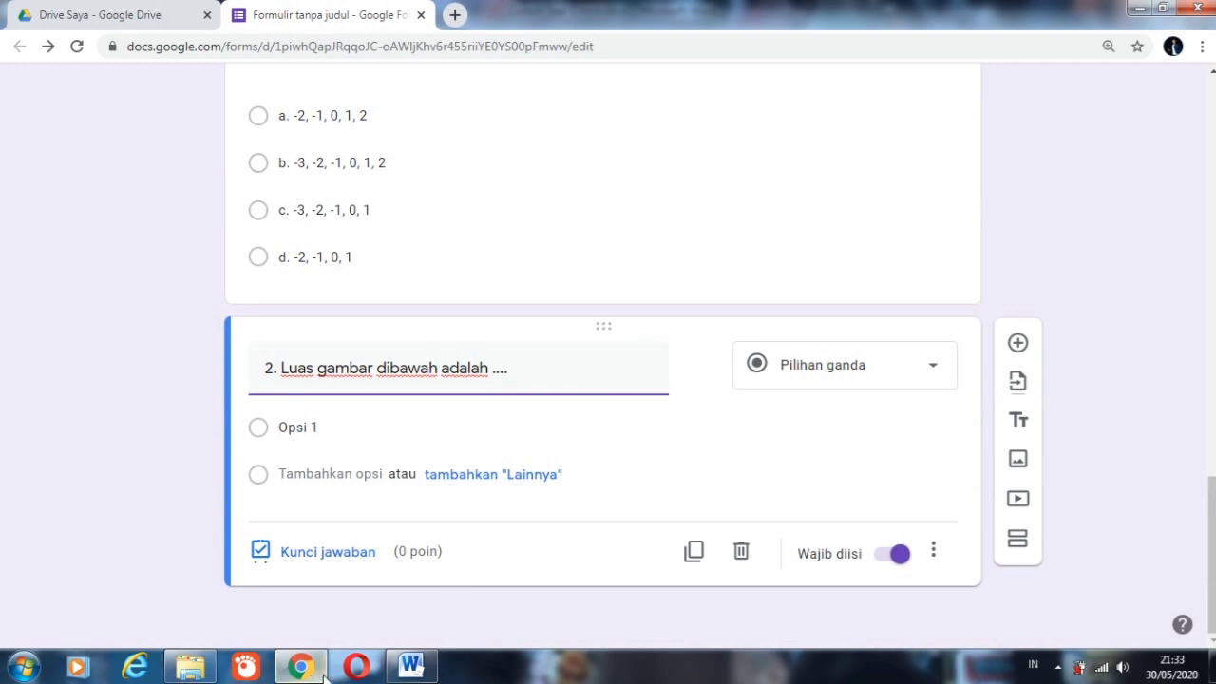
click(410, 665)
click(512, 384)
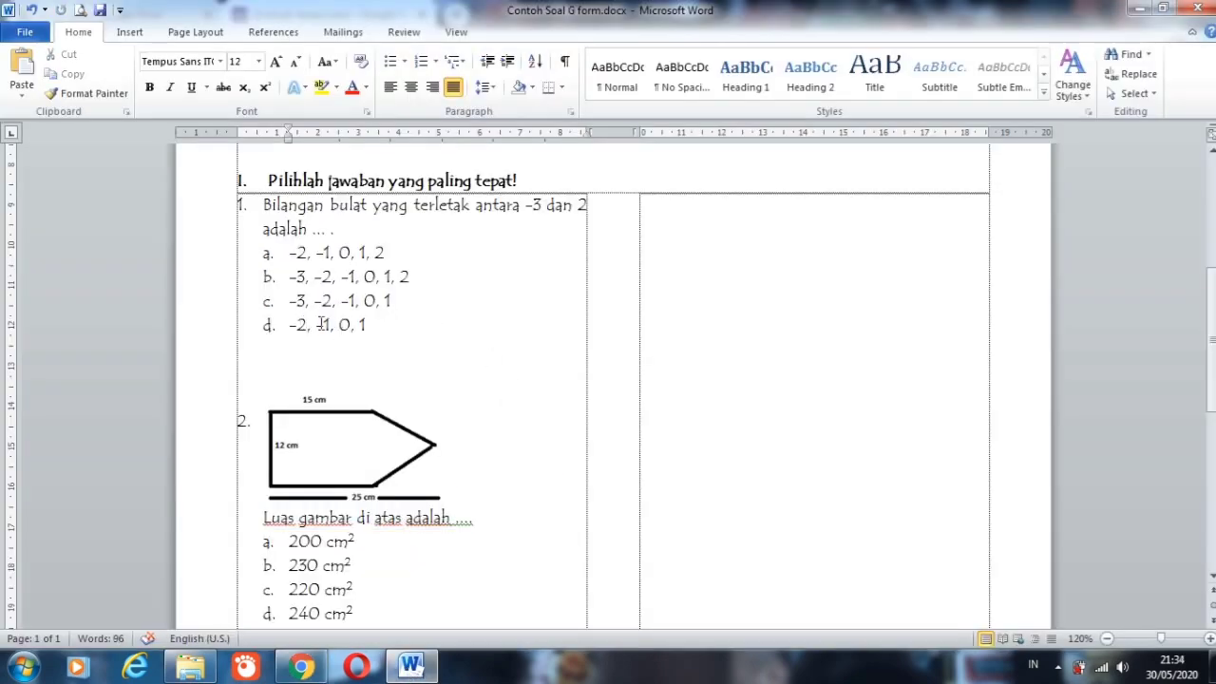
click(326, 429)
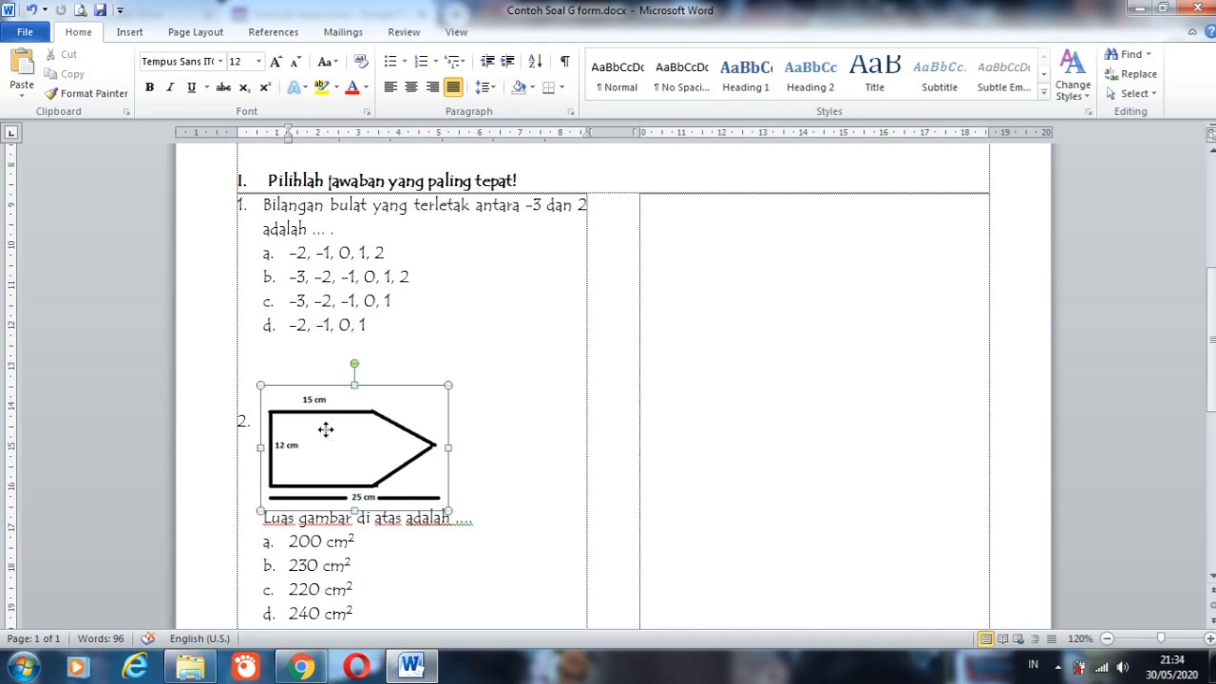
right_click(327, 432)
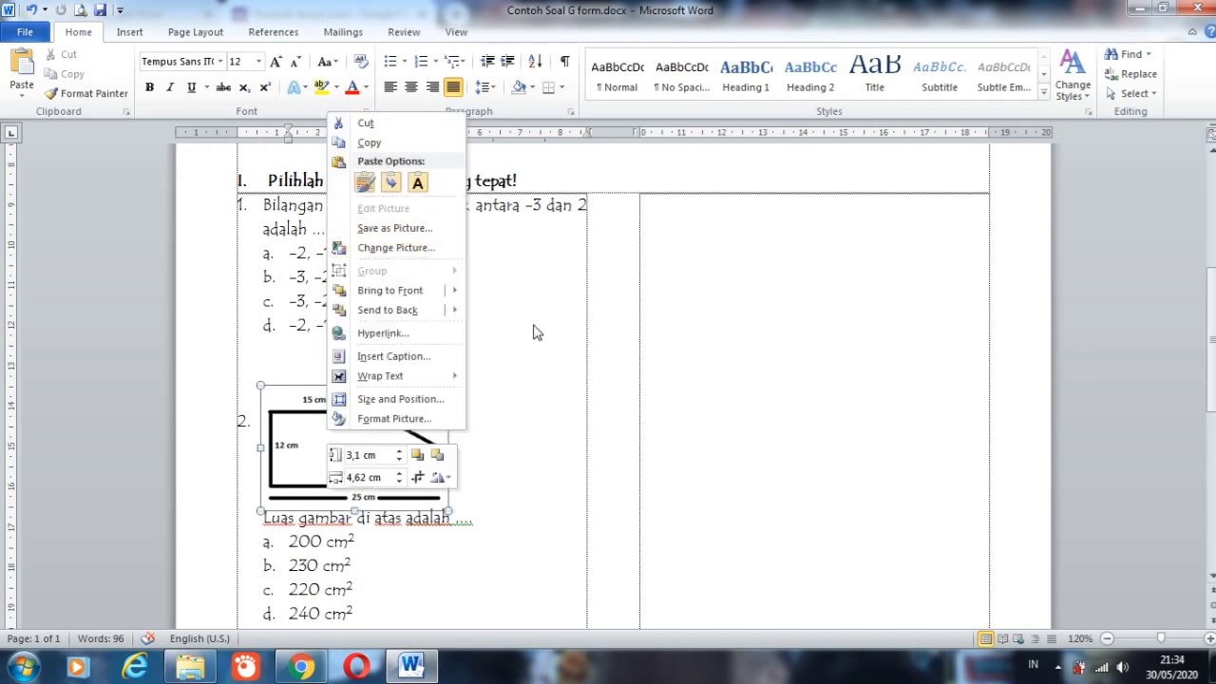
click(493, 324)
click(469, 328)
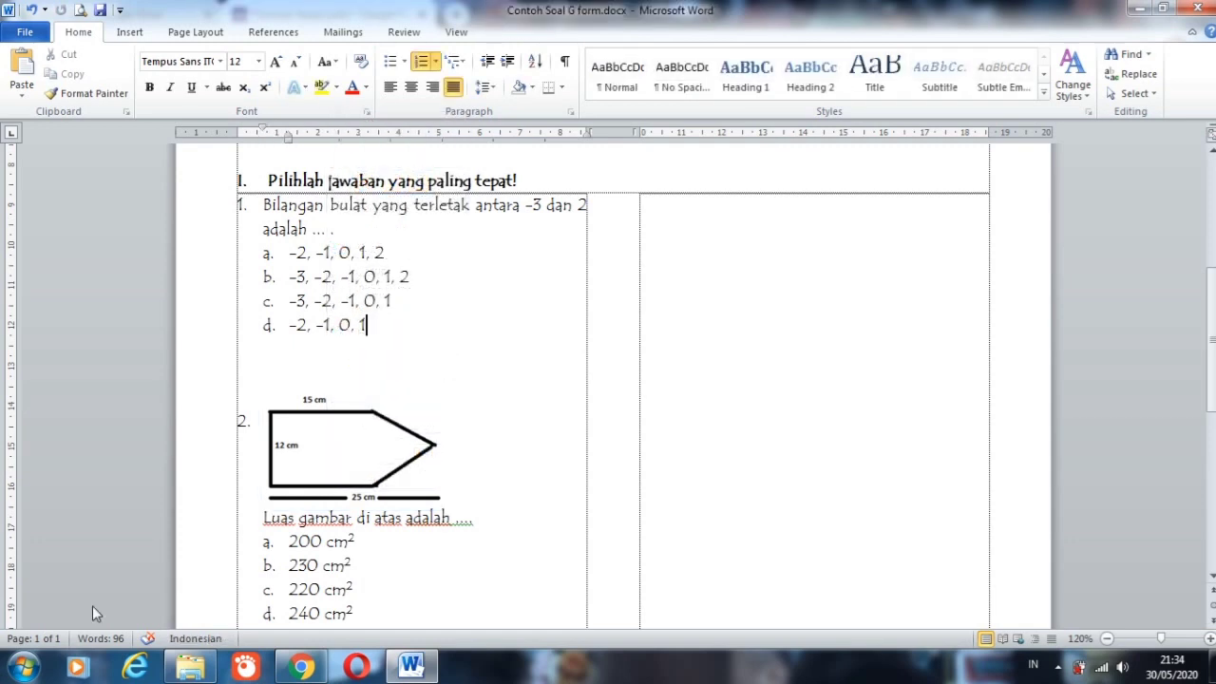
Step: Open Snipping Tool and capture the figure of question 2 with its 15 cm, 12 cm and 25 cm labels
click(23, 666)
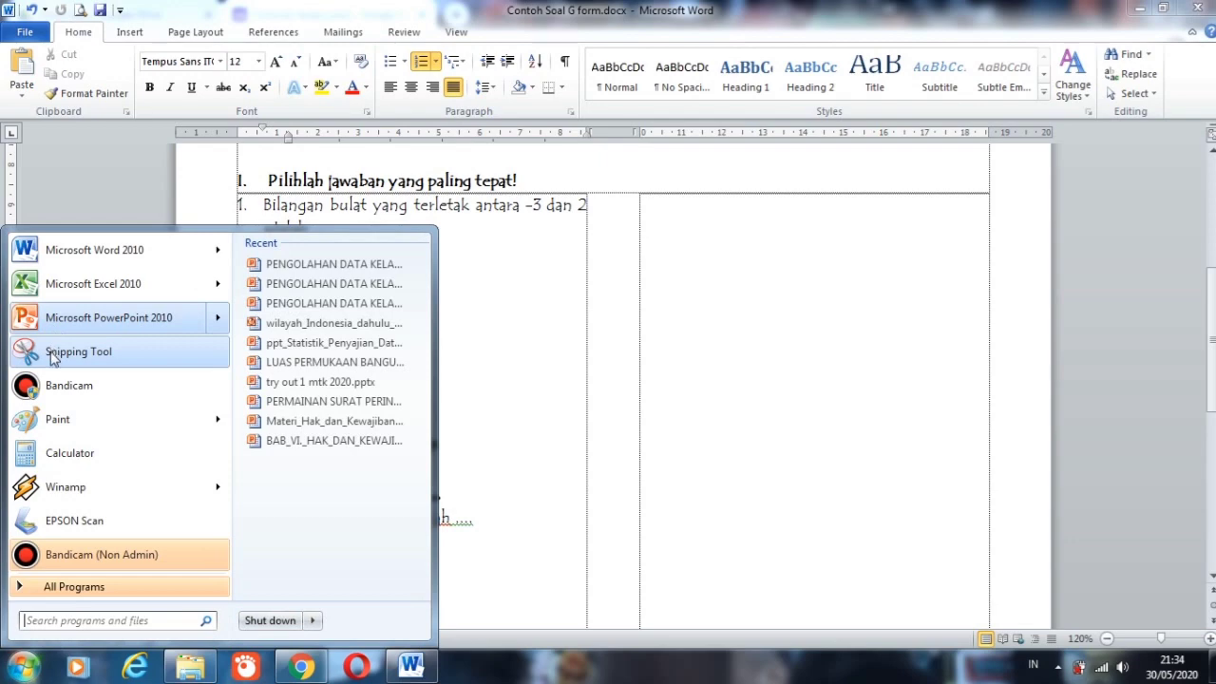
click(52, 353)
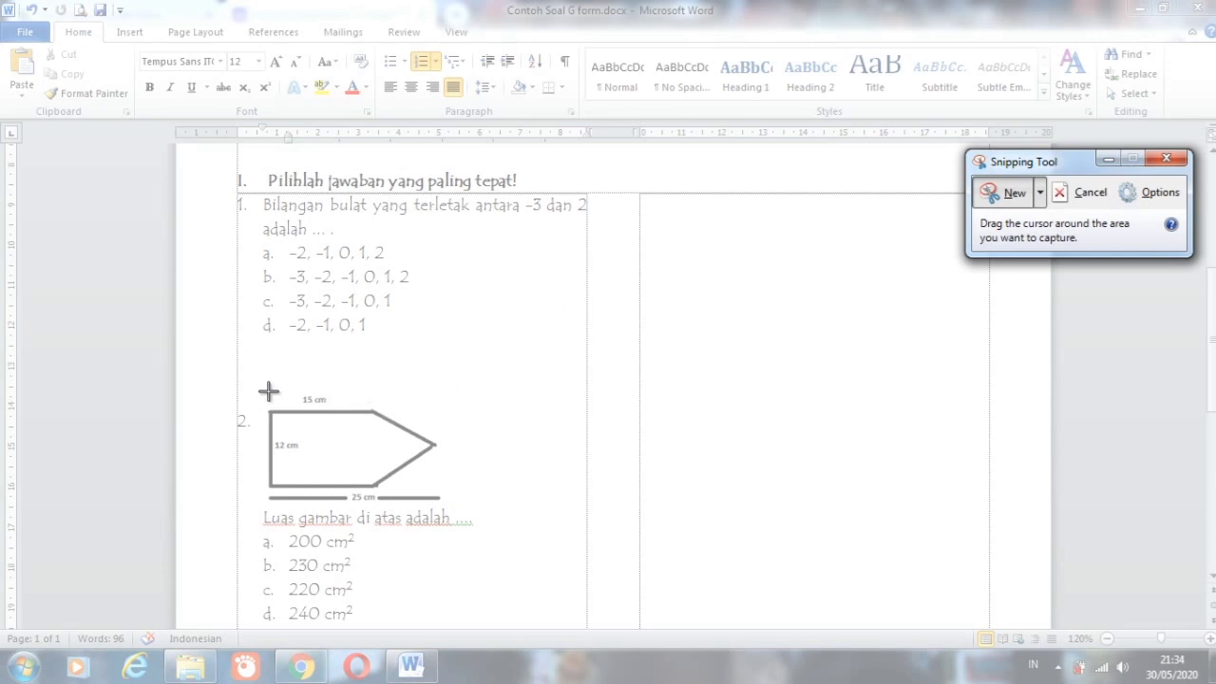
drag(258, 391, 456, 506)
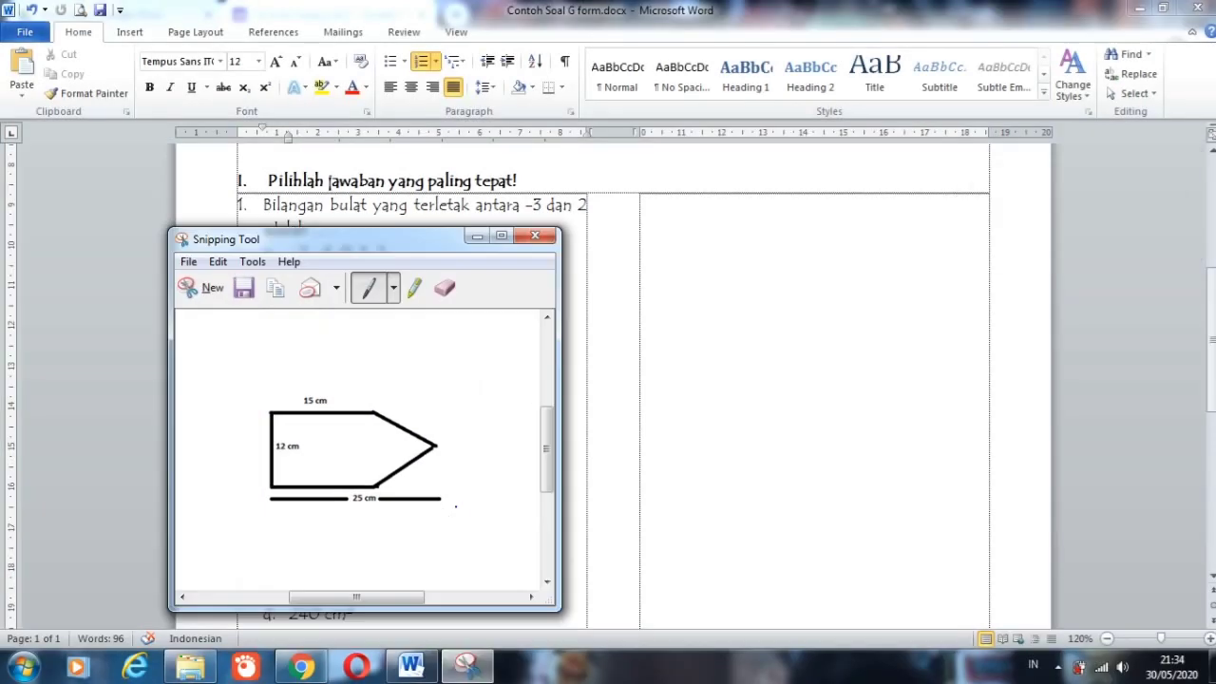
Step: Save the captured figure as Capture.JPG in the Downloads folder and close Snipping Tool
click(244, 293)
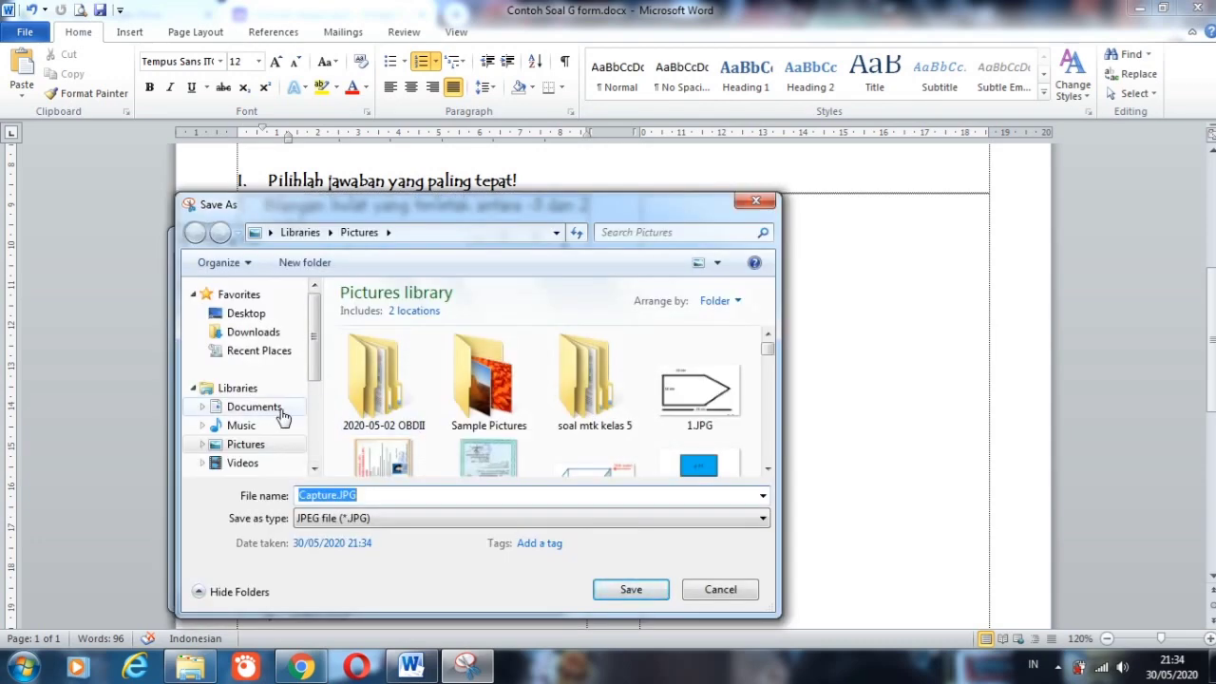
click(254, 406)
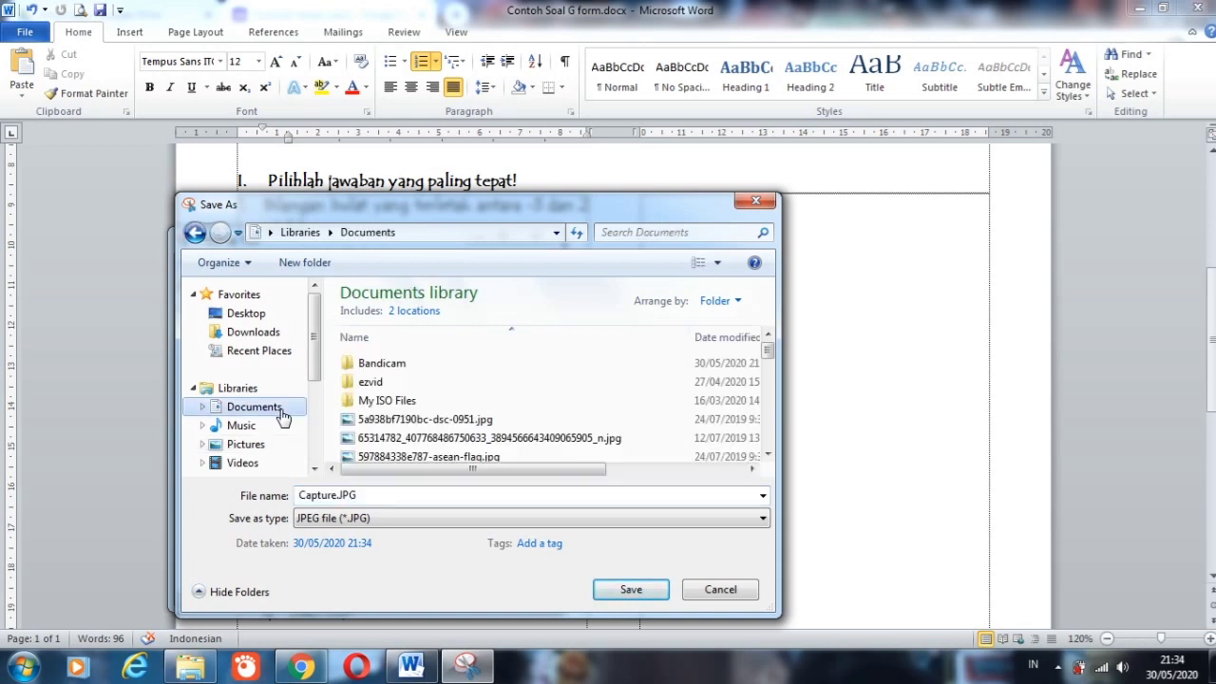
click(273, 333)
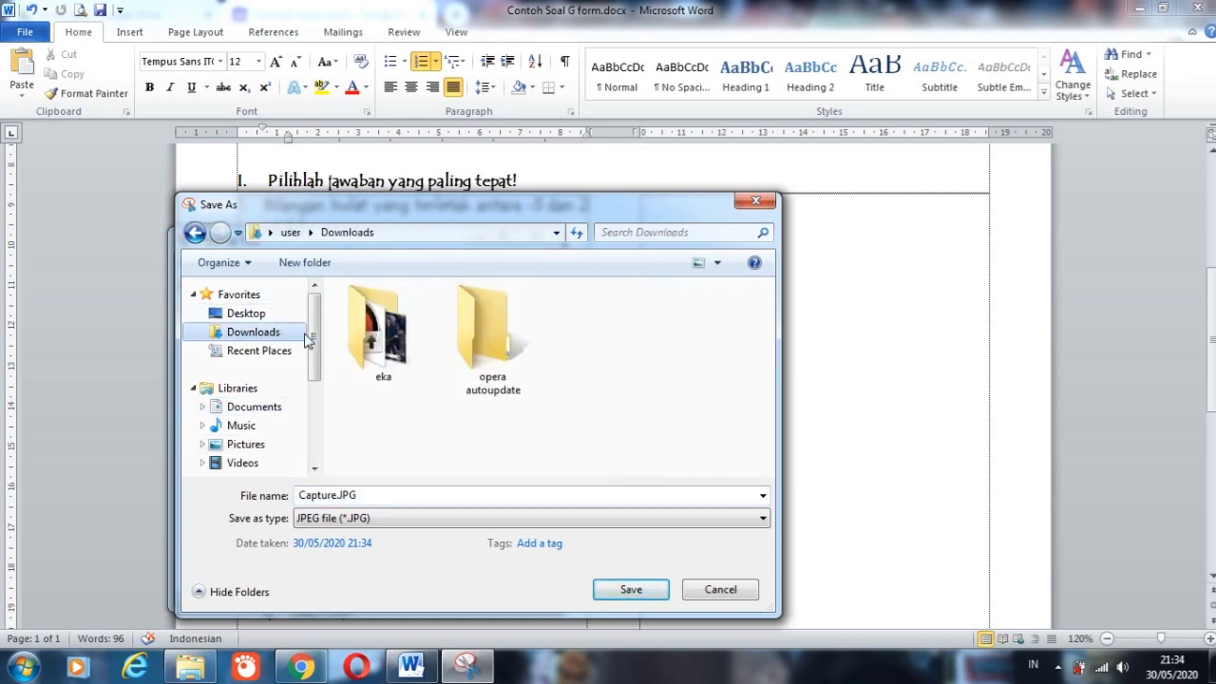
click(632, 590)
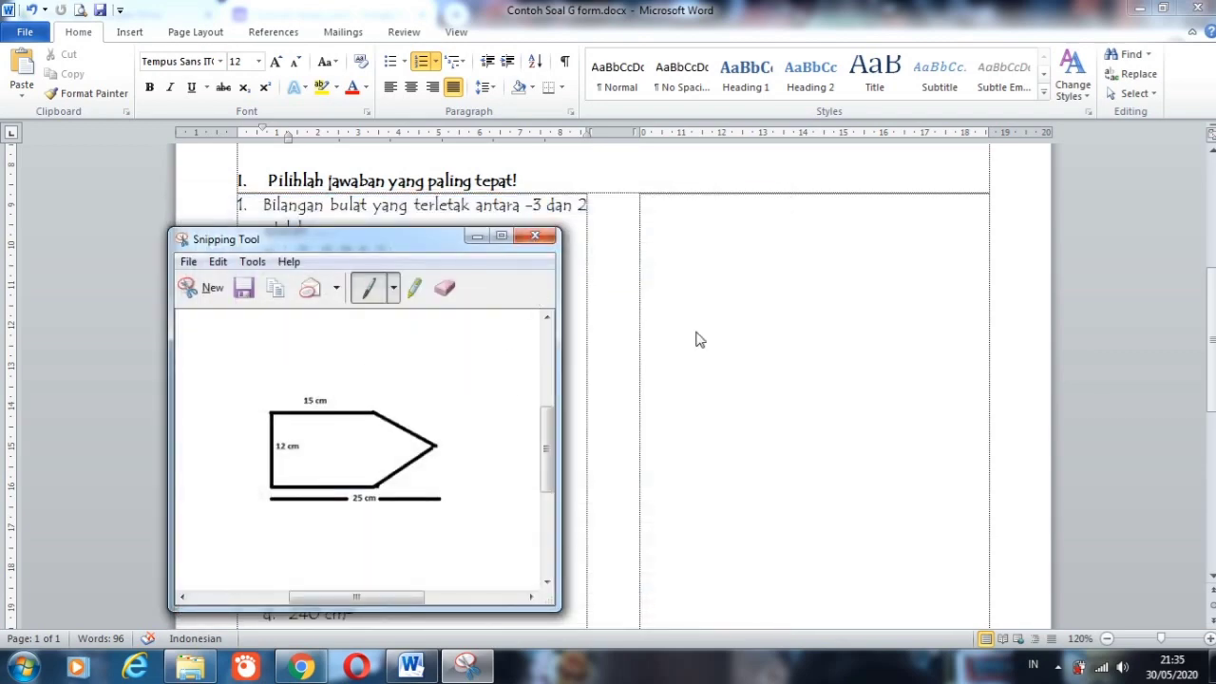
click(535, 234)
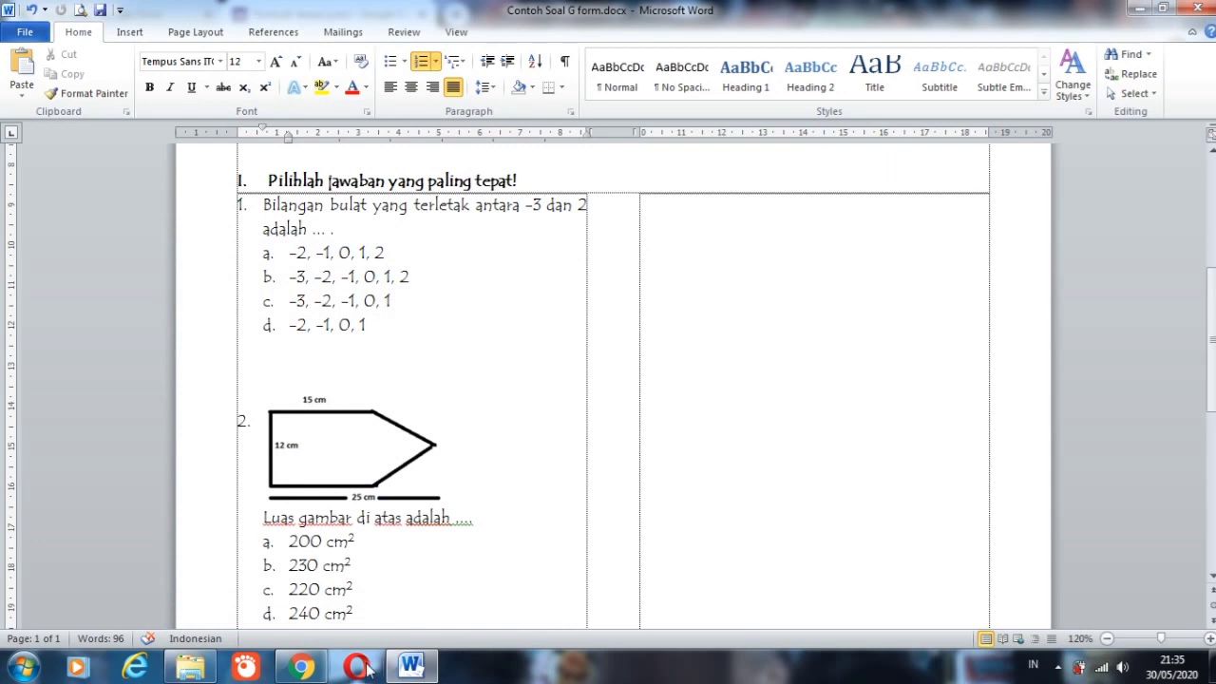
Step: Switch to Google Forms and insert the image Capture.JPG from the Downloads folder into question 2
click(302, 666)
mouse_move(692, 385)
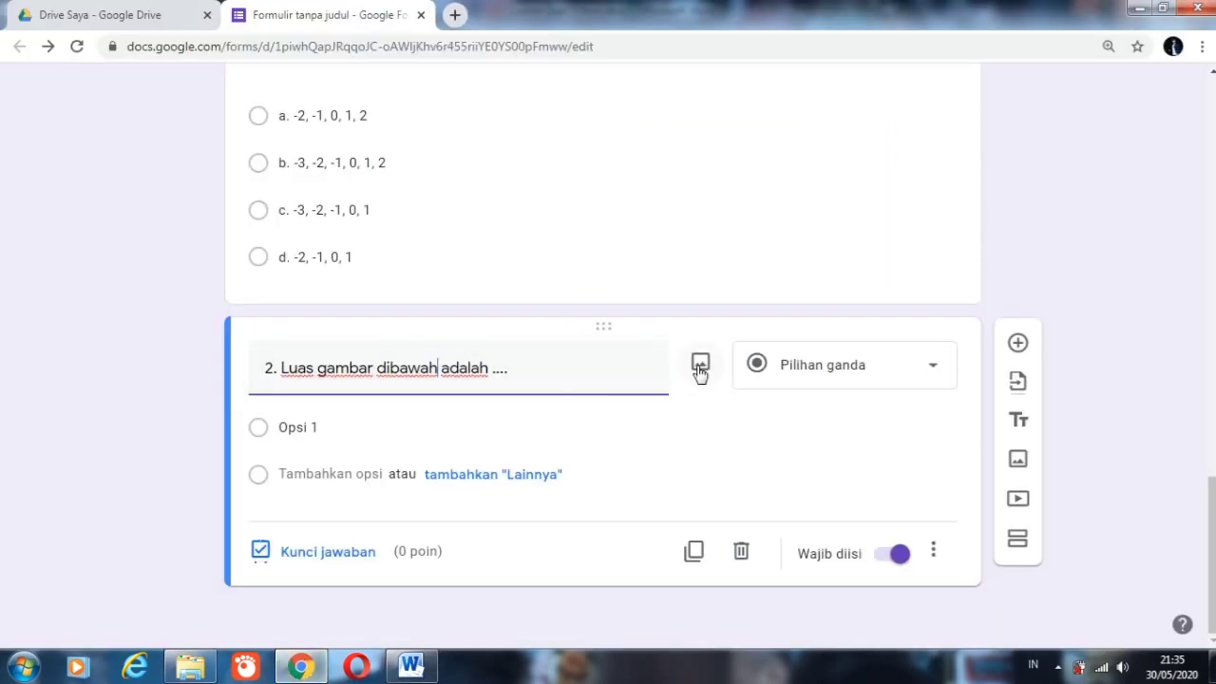
click(700, 371)
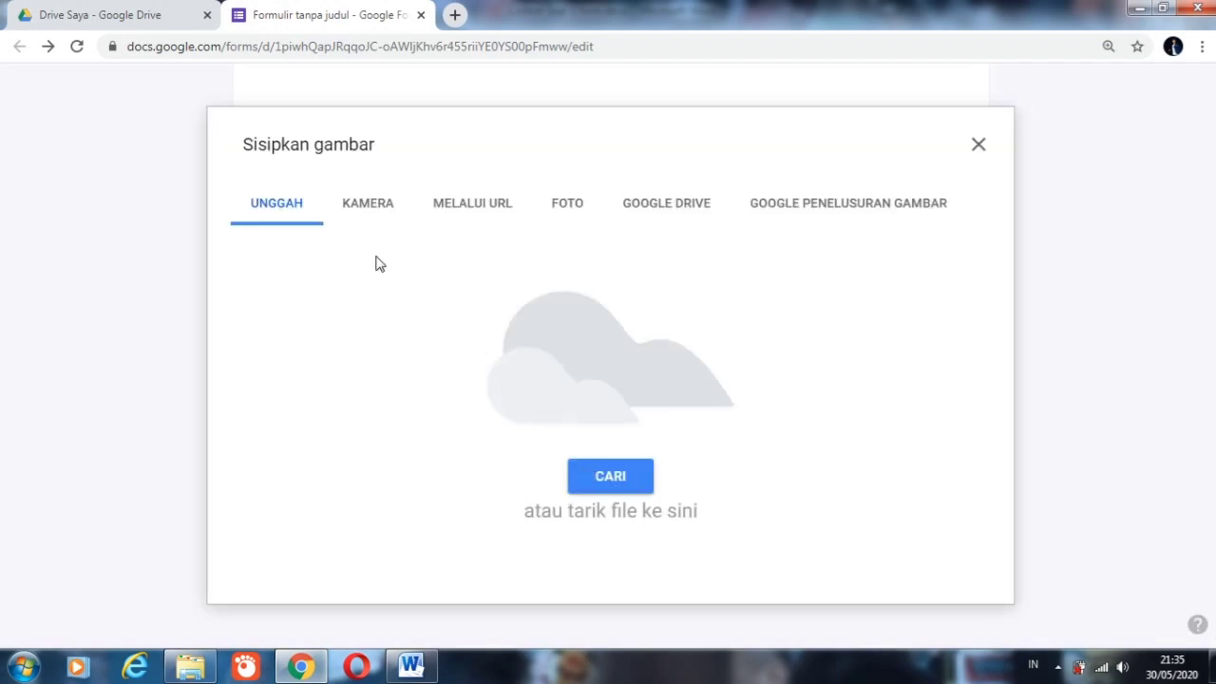
click(600, 481)
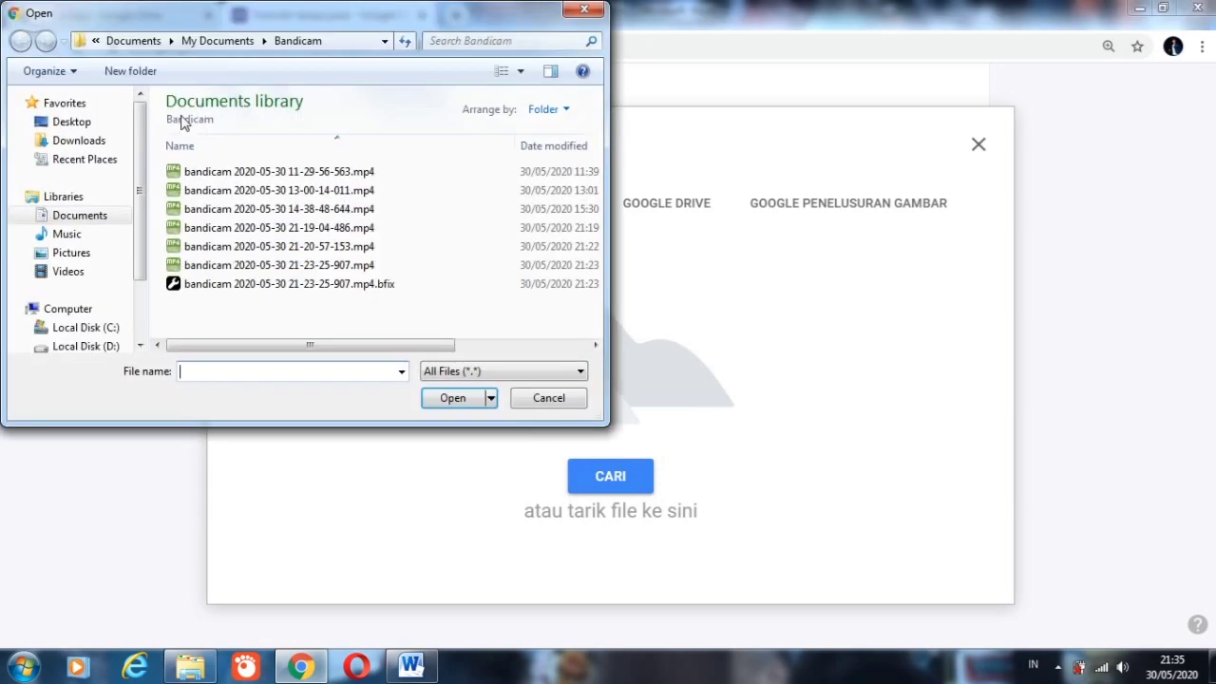
click(86, 142)
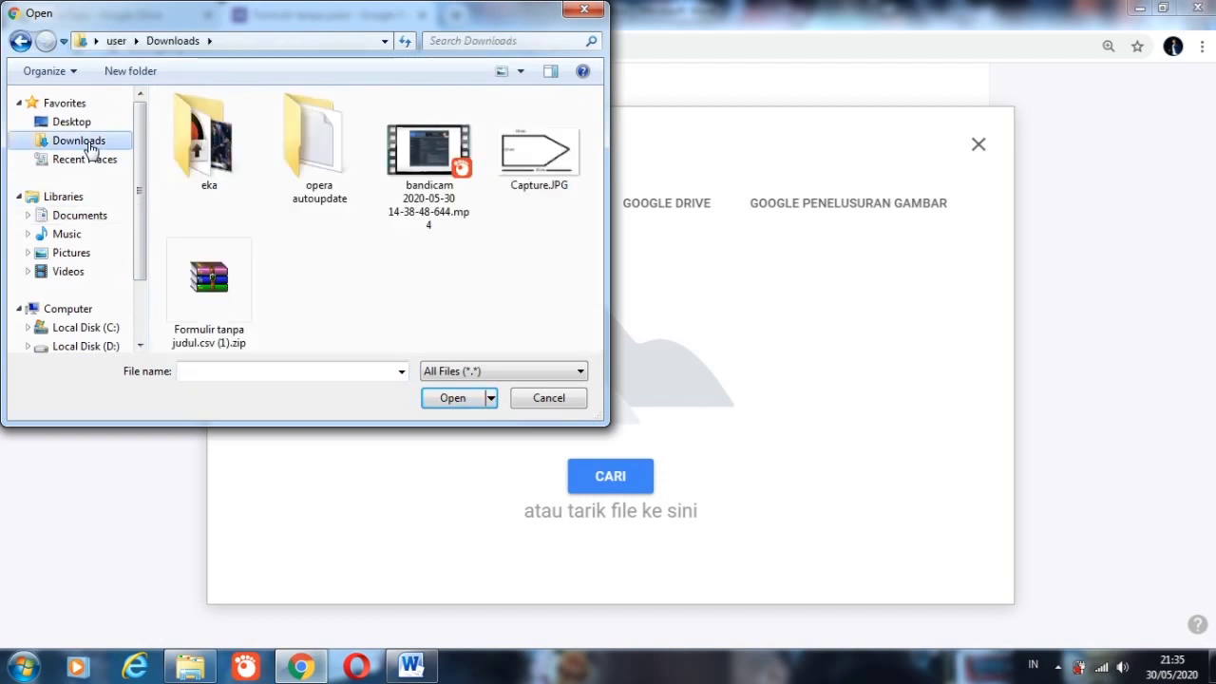
click(561, 161)
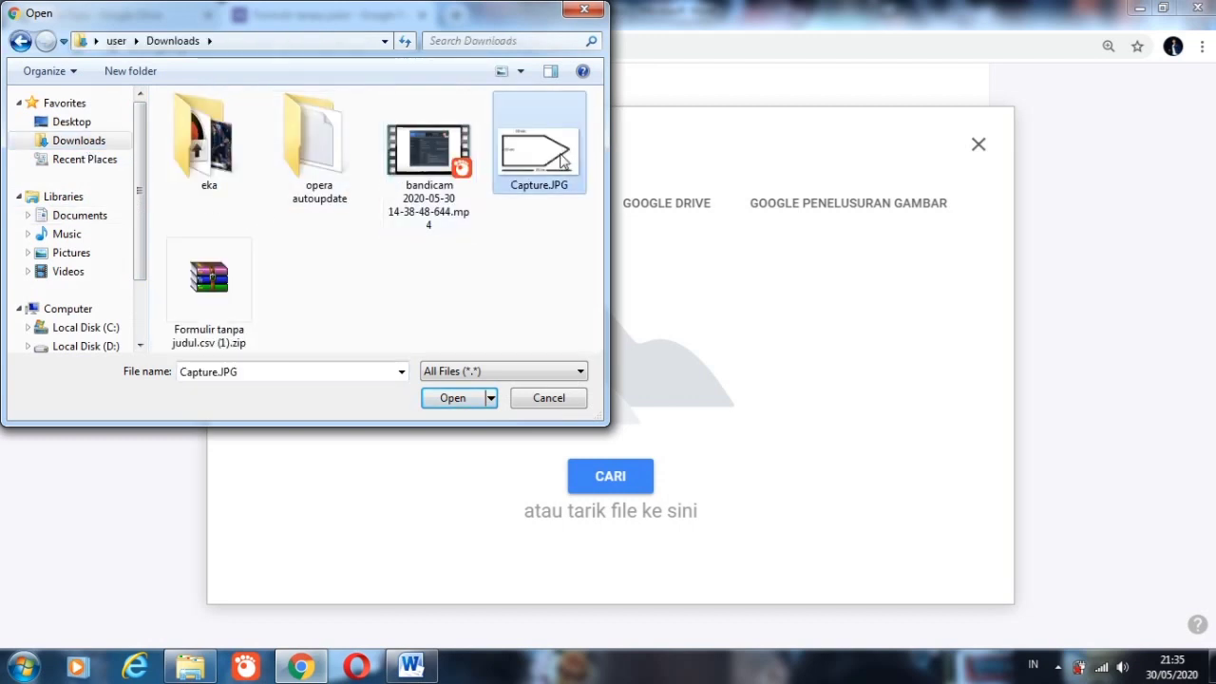
click(453, 398)
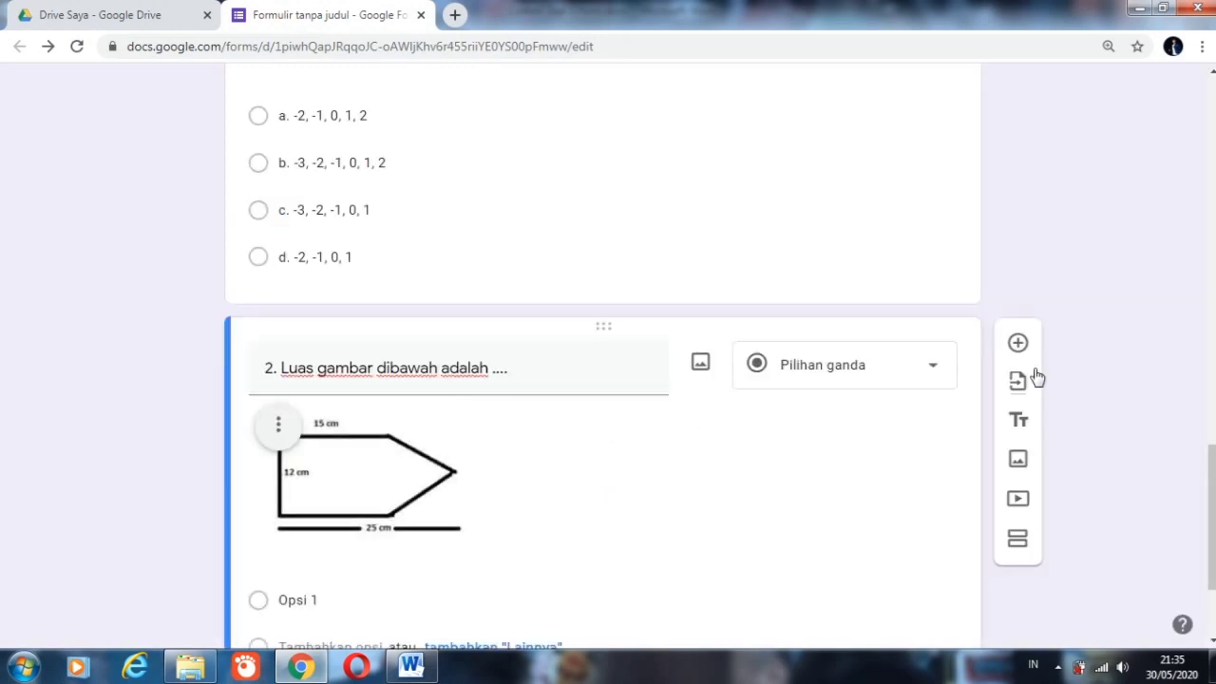
scroll(855, 399, down, 2)
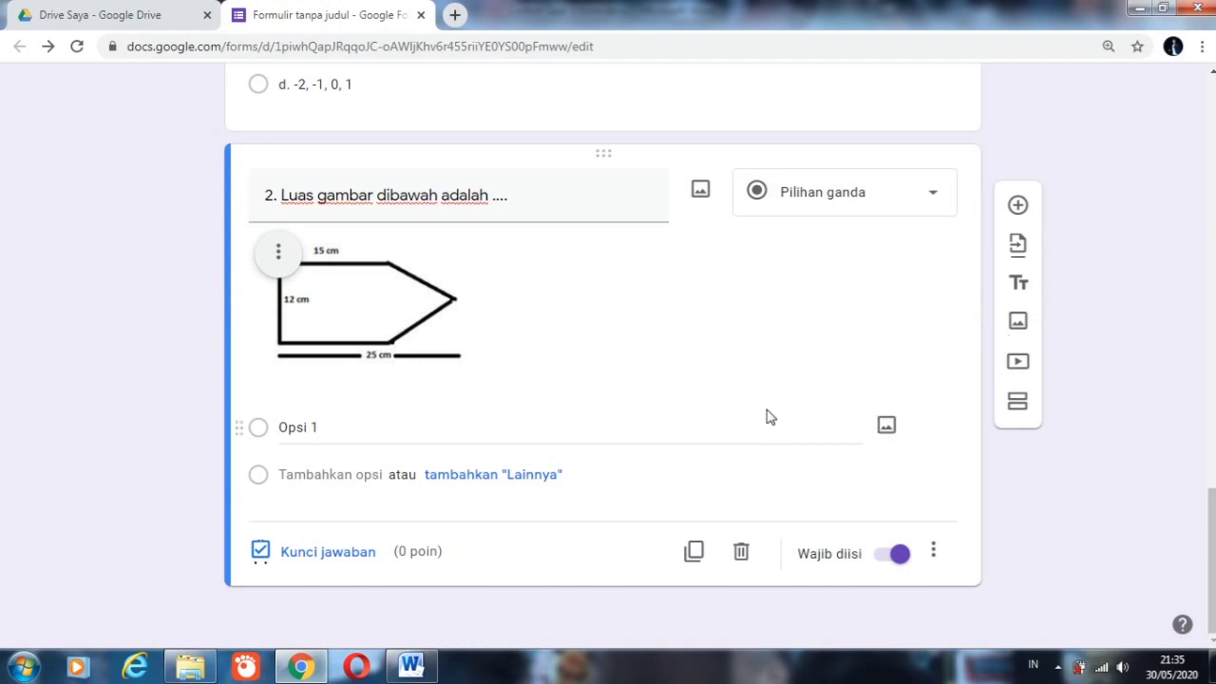
click(280, 257)
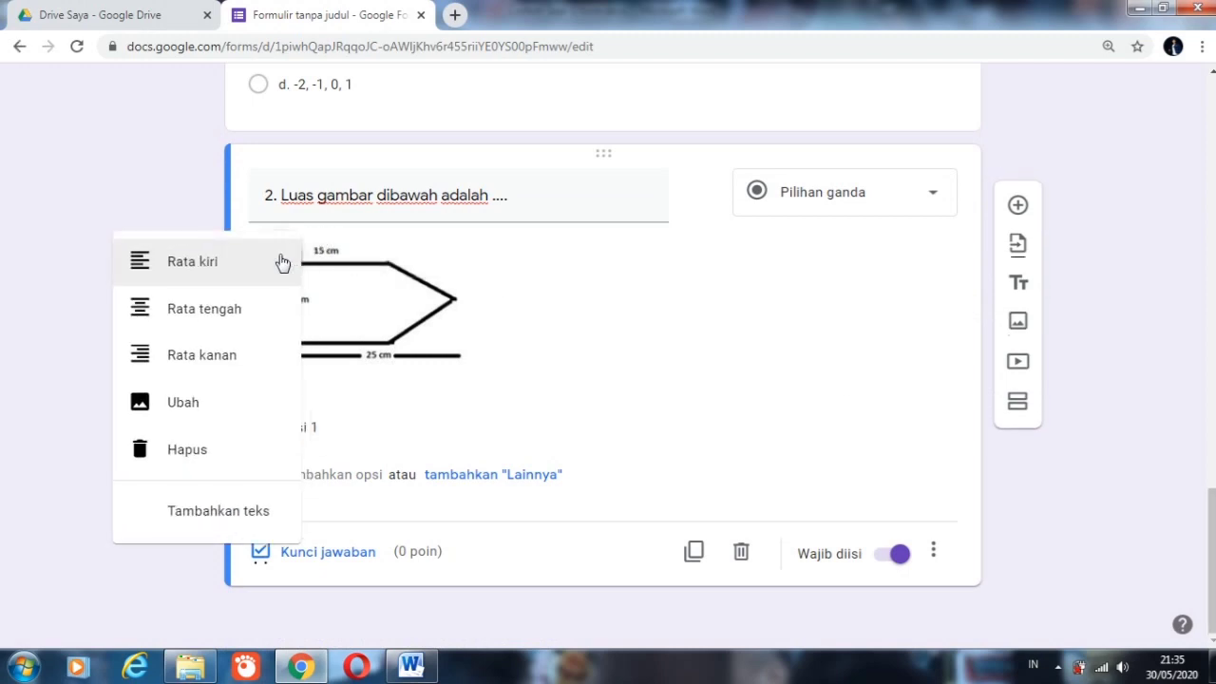
click(473, 259)
click(279, 263)
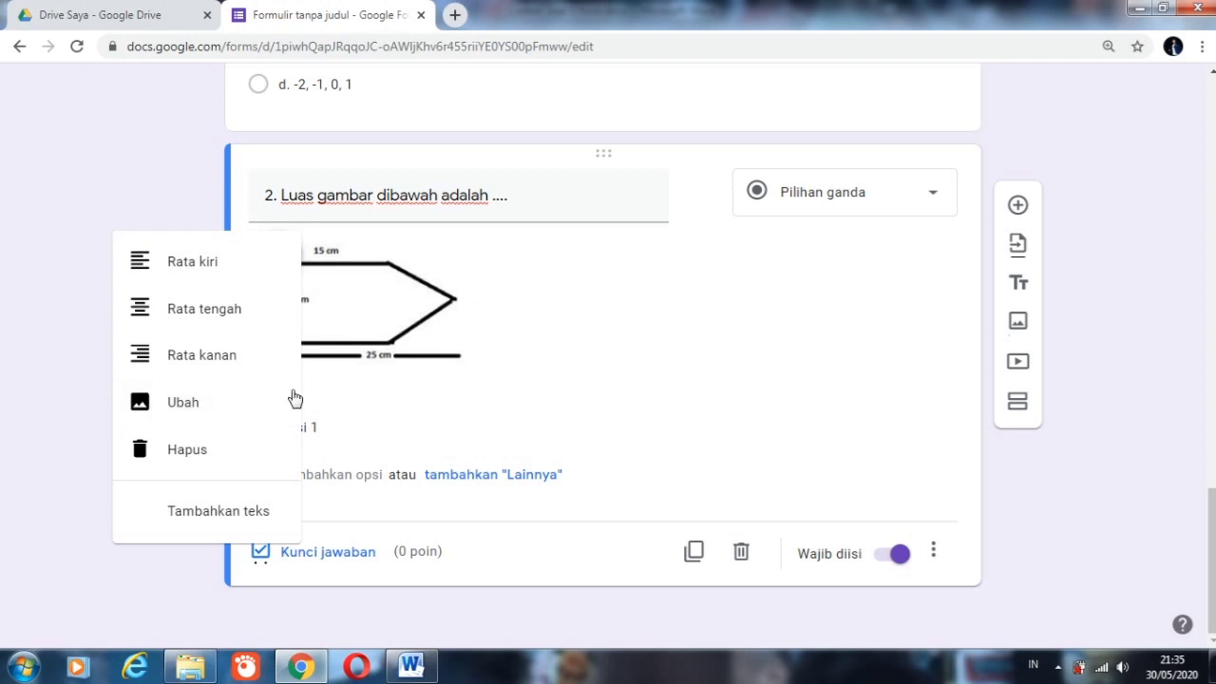
click(589, 319)
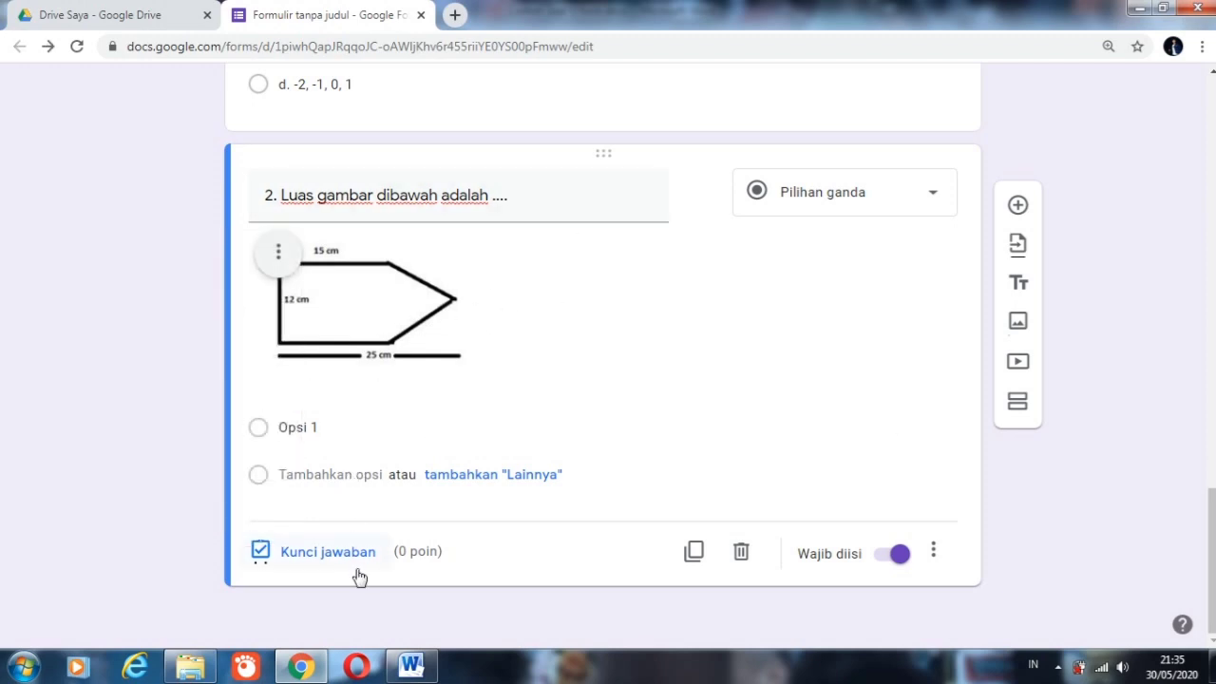
Step: Copy the four answers 200, 230, 220 and 240 cm2 from the Word document and paste them as the options of question 2
click(412, 663)
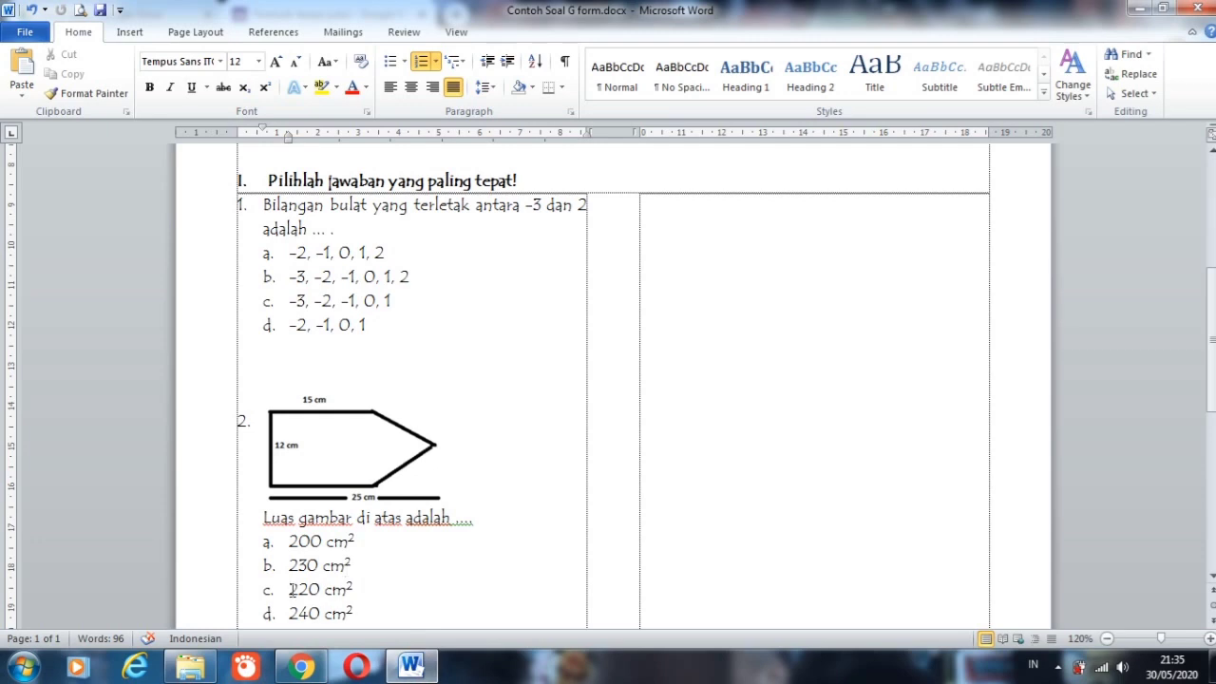
mouse_move(280, 542)
mouse_down()
mouse_move(282, 561)
mouse_move(281, 549)
mouse_up()
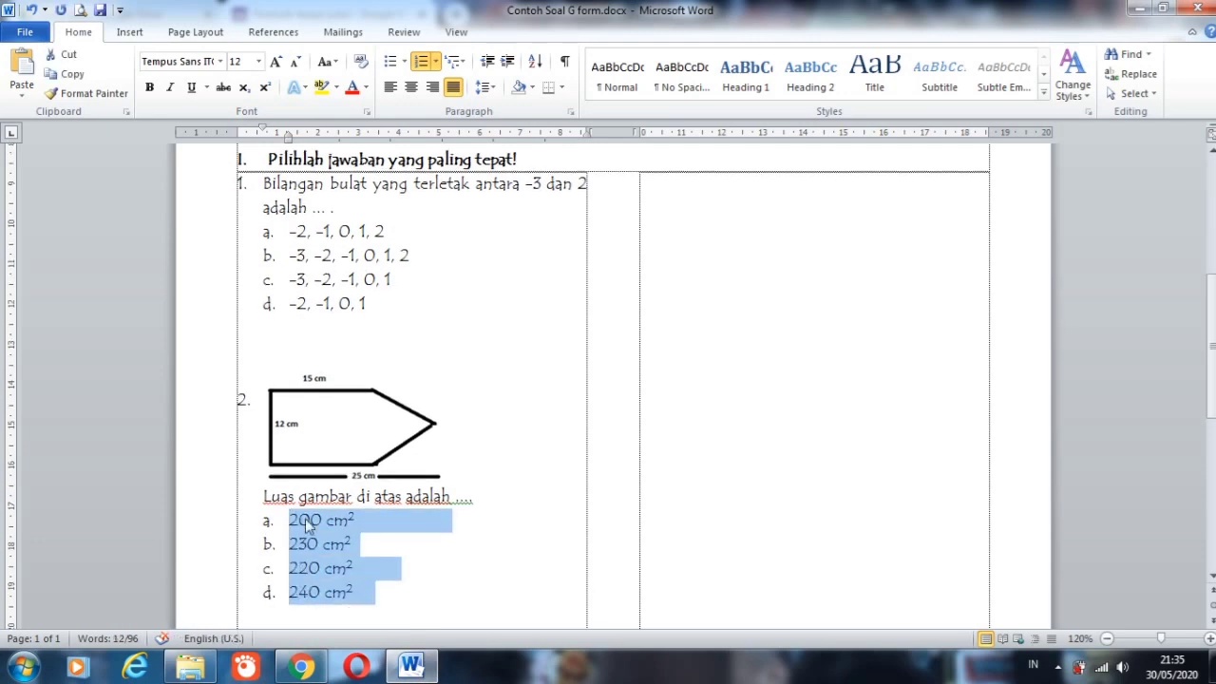
click(304, 662)
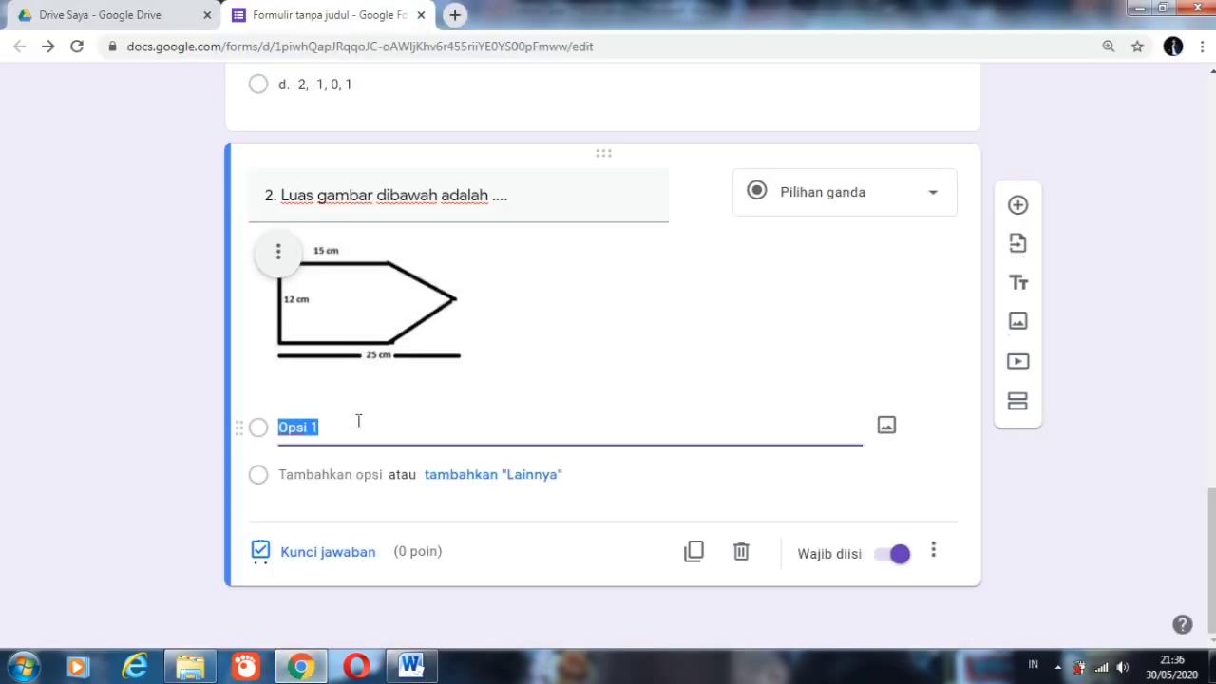
text(a.	200 cm2 b.	230 cm2 c.	220 cm2 d.	240 cm2)
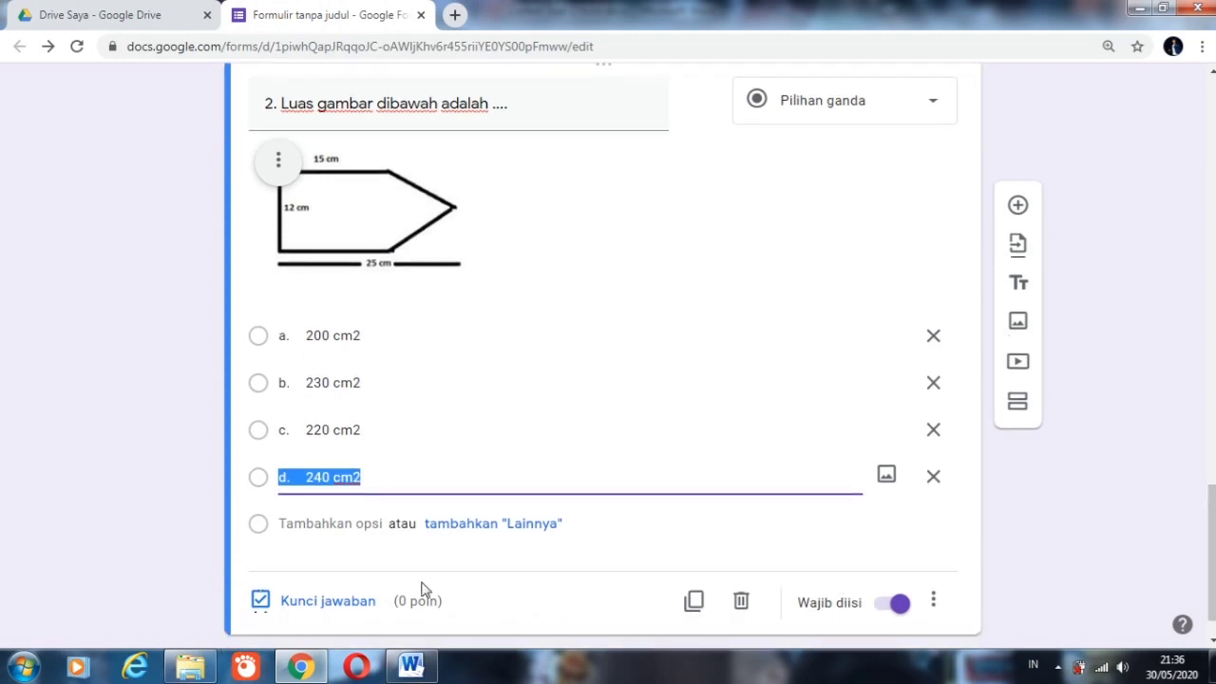
Step: Set the answer key of question 2 to 60 points with "d. 240 cm2" as the correct answer
click(342, 603)
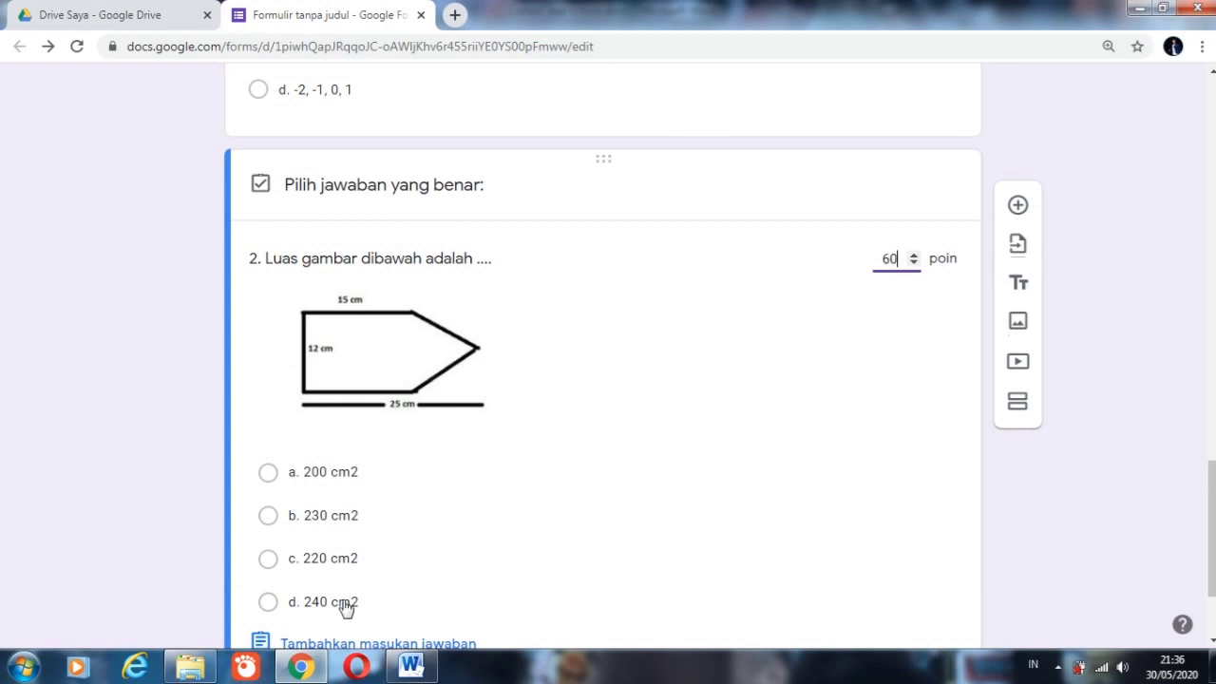
scroll(608, 380, down, 2)
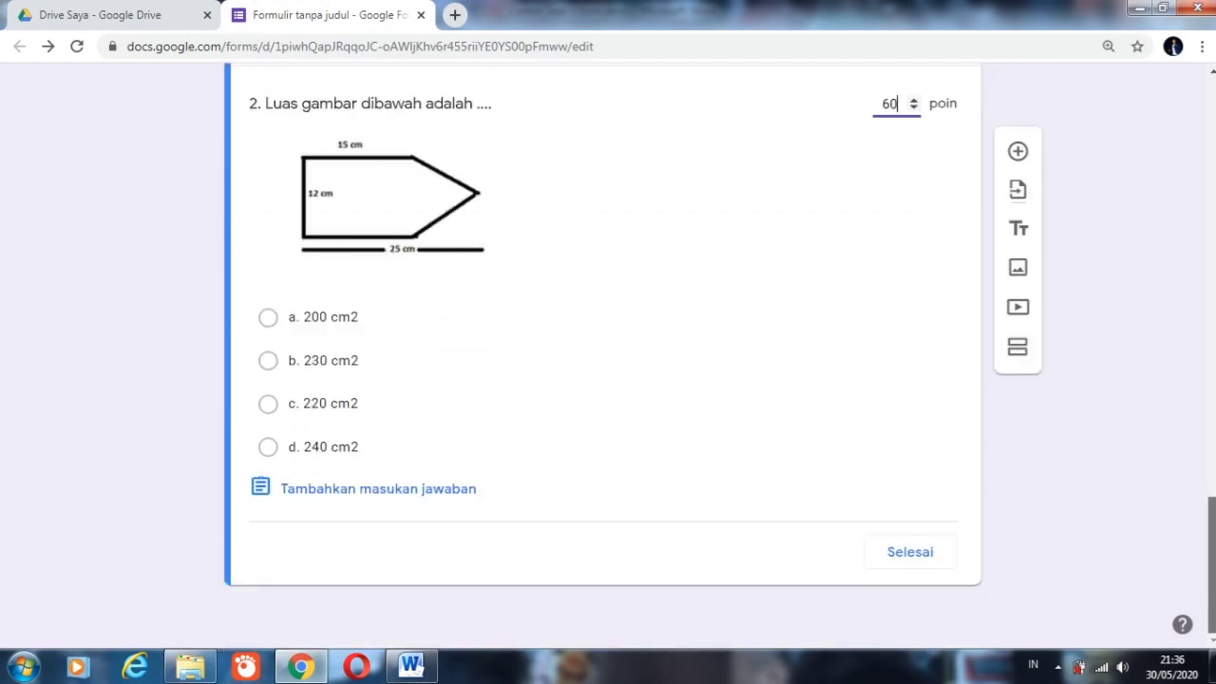
click(333, 450)
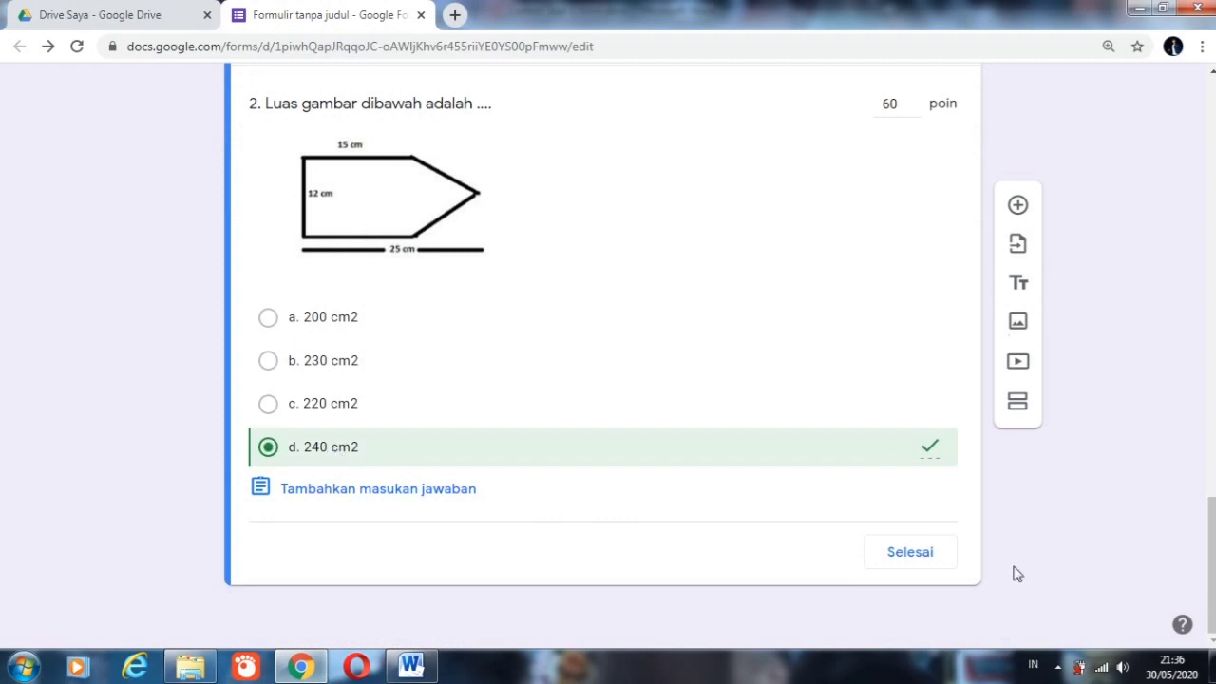
click(930, 559)
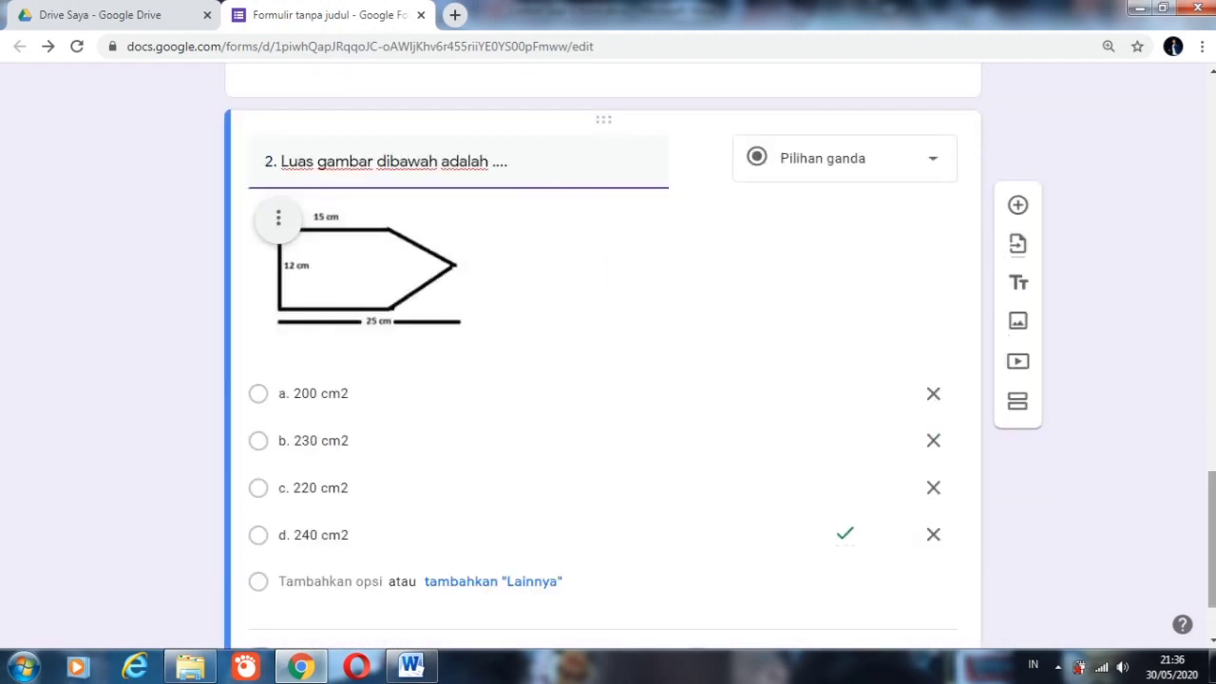
Step: Open the form's preview and look through the identity and code questions of its first section
drag(1212, 509, 1213, 104)
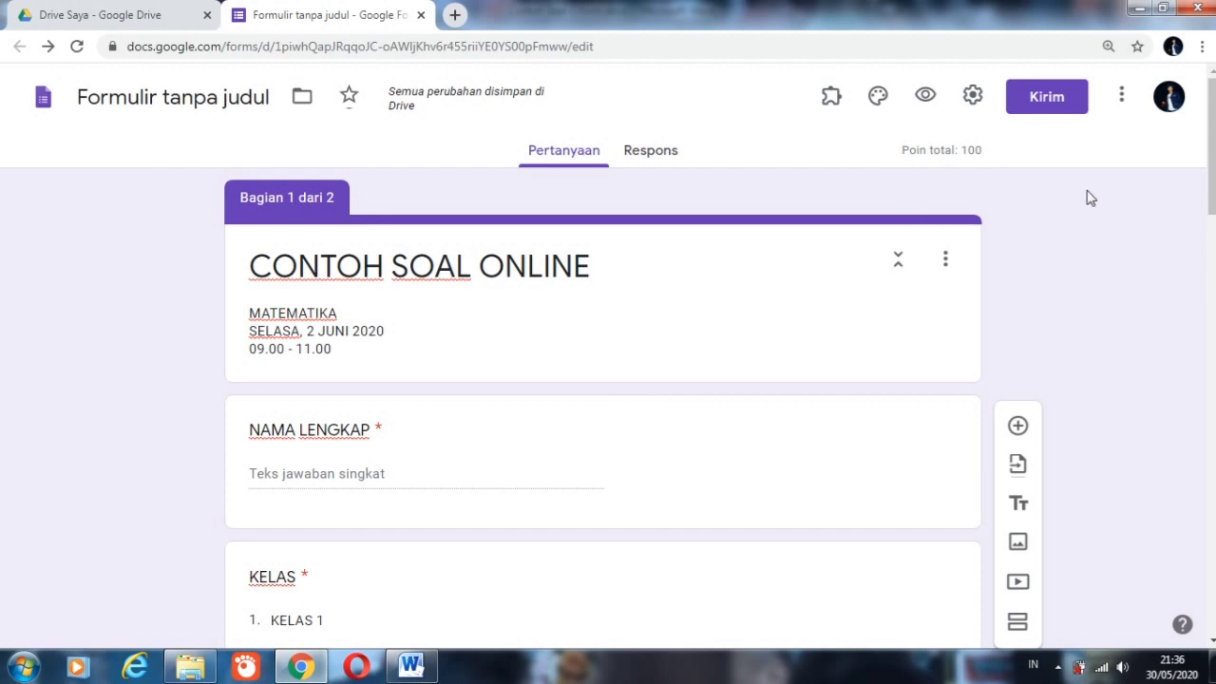
mouse_move(1212, 143)
mouse_down()
mouse_move(1212, 470)
mouse_move(1211, 143)
mouse_up()
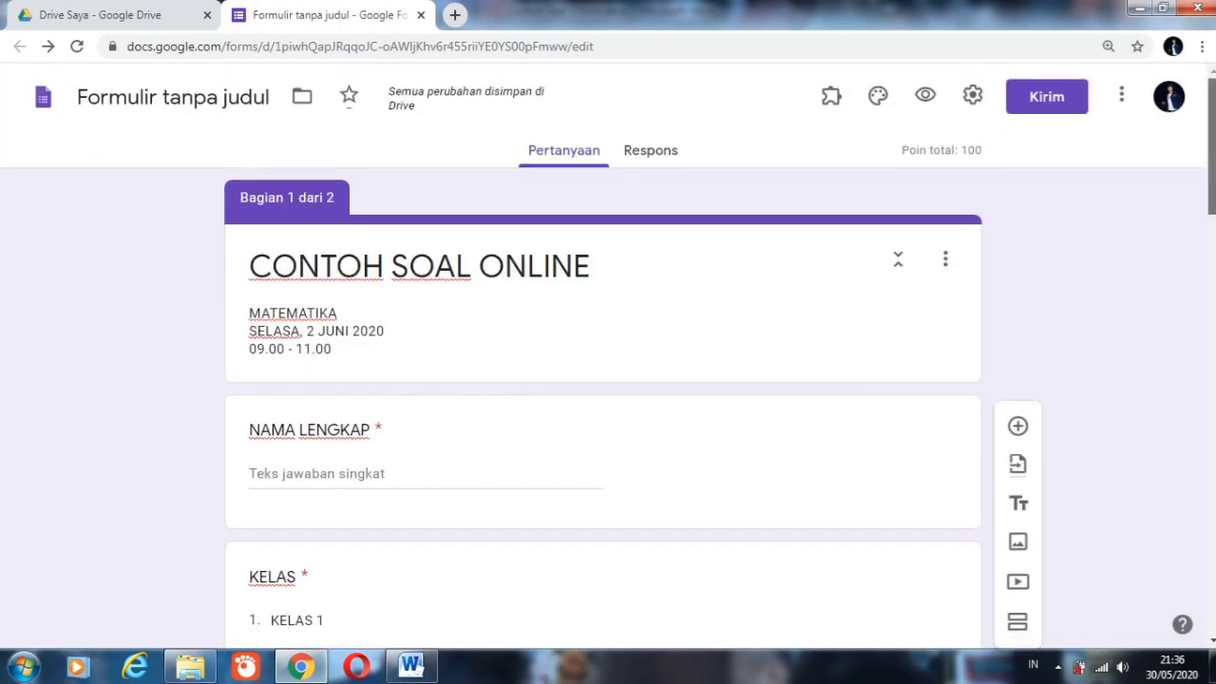
click(927, 97)
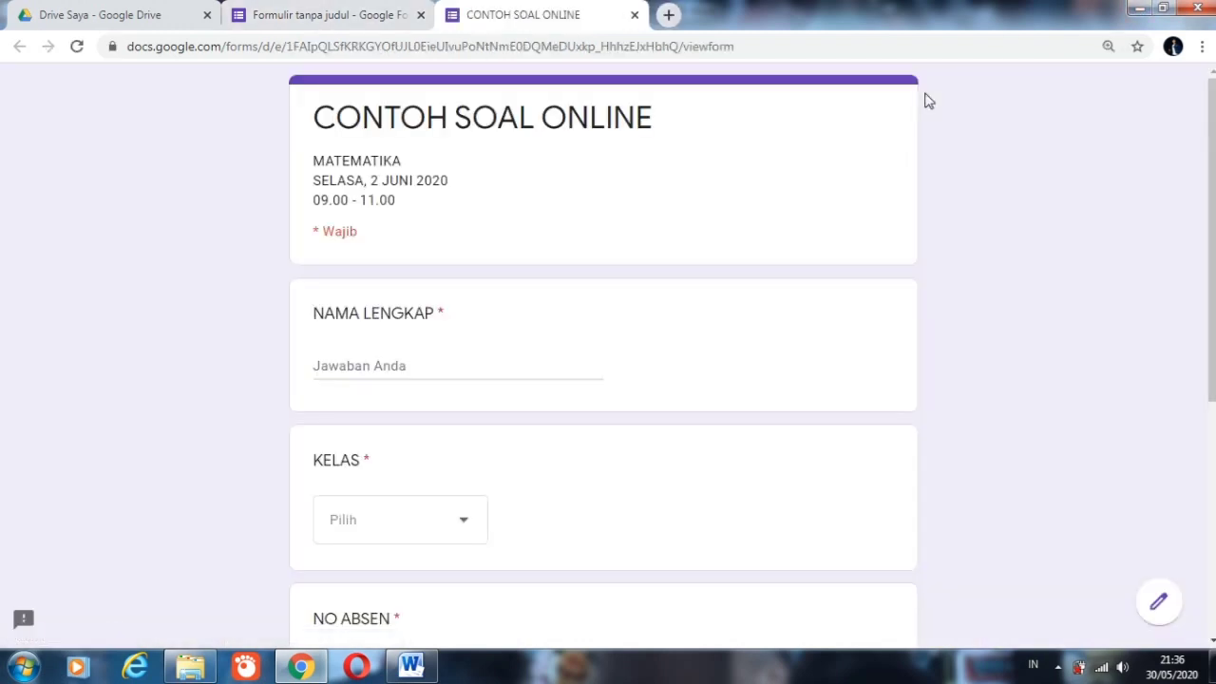
scroll(1212, 179, down, 3)
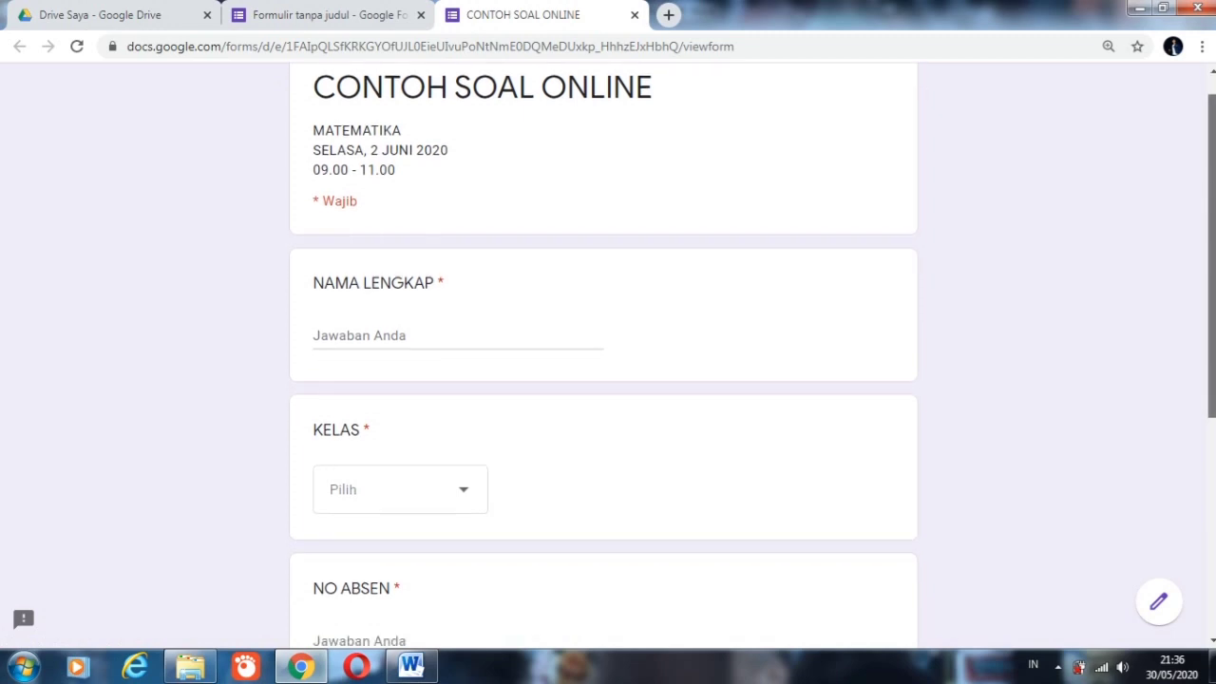
scroll(603, 351, down, 2)
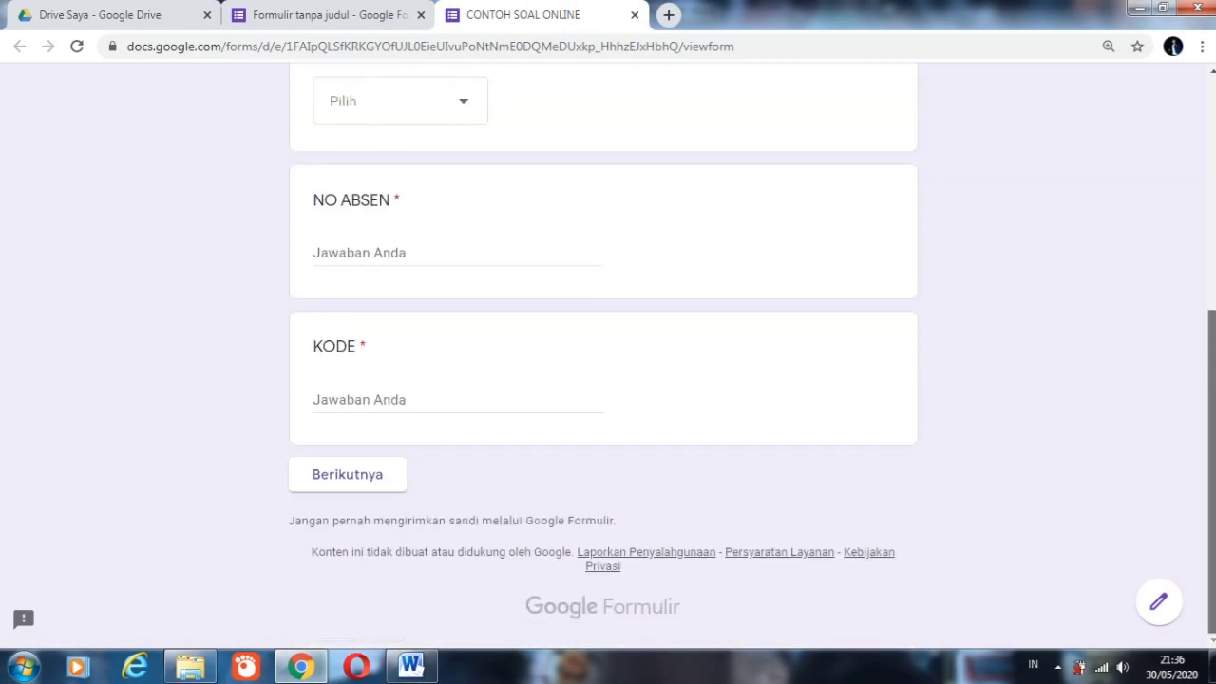
mouse_move(1212, 399)
mouse_down()
mouse_move(1210, 153)
mouse_move(1212, 418)
mouse_up()
scroll(1175, 187, up, 5)
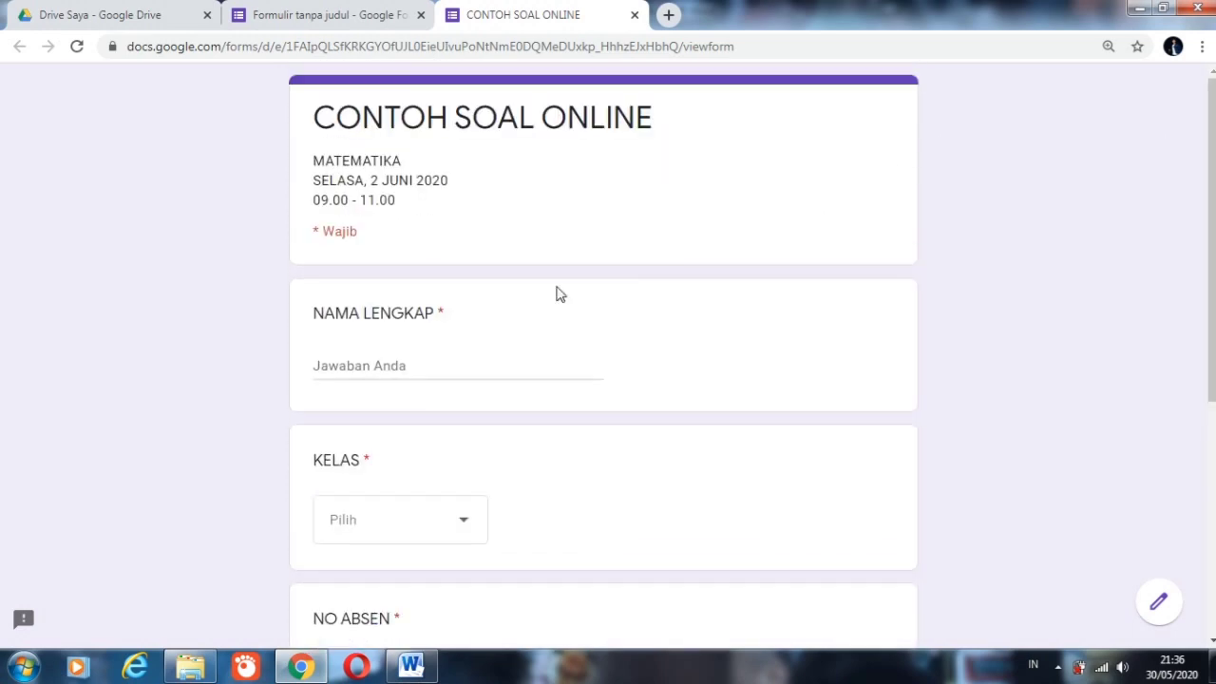
Step: Enter the respondent's full name in the NAMA LENGKAP answer of the preview
click(377, 365)
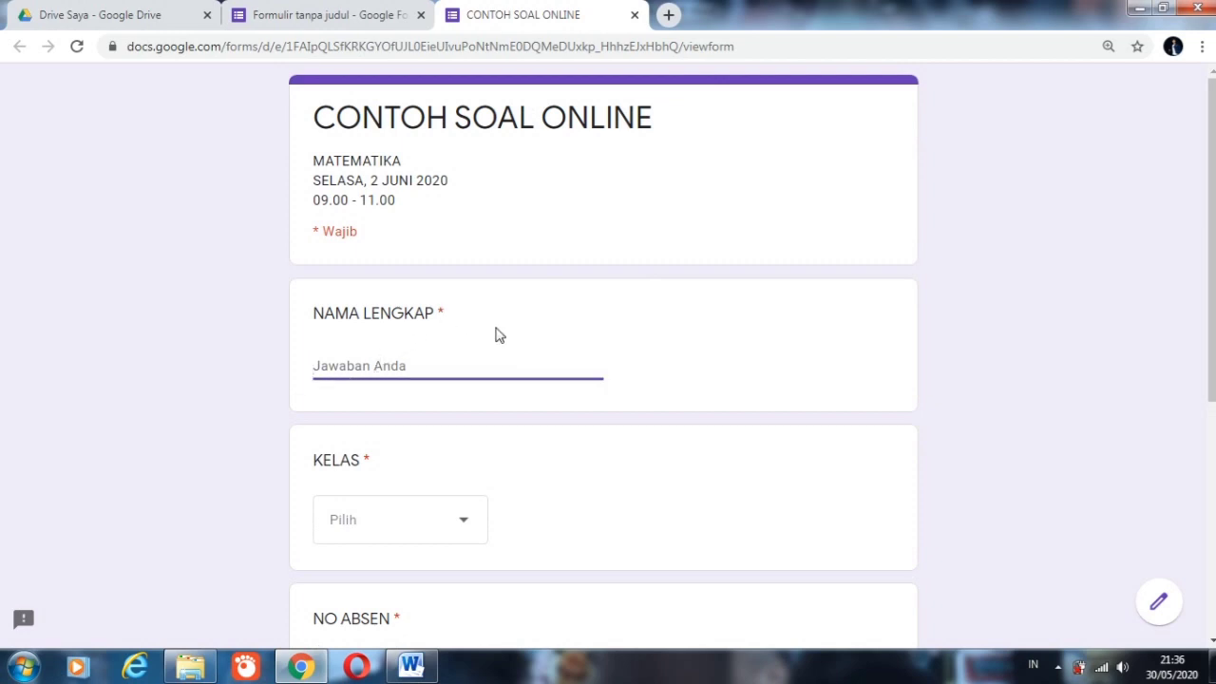
text(e)
key(BackSpace)
text(EKA PER)
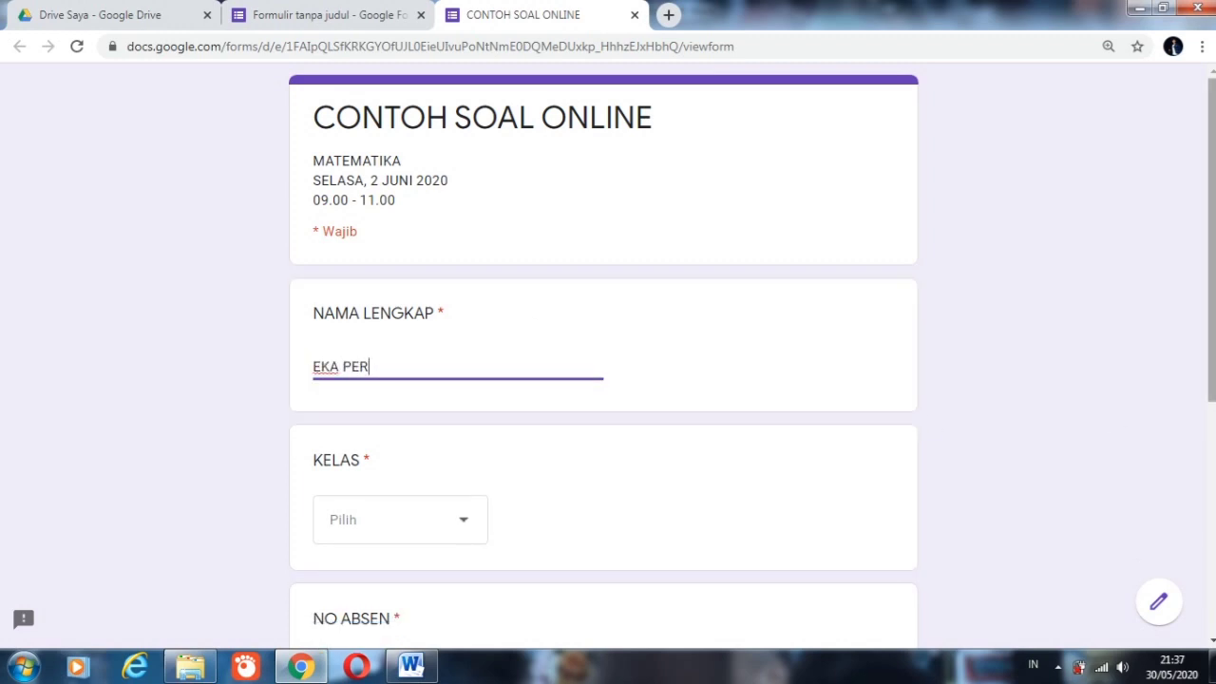
Step: Choose KELAS 6 as the class and enter 15 as the NO ABSEN answer in the preview
scroll(1204, 427, down, 2)
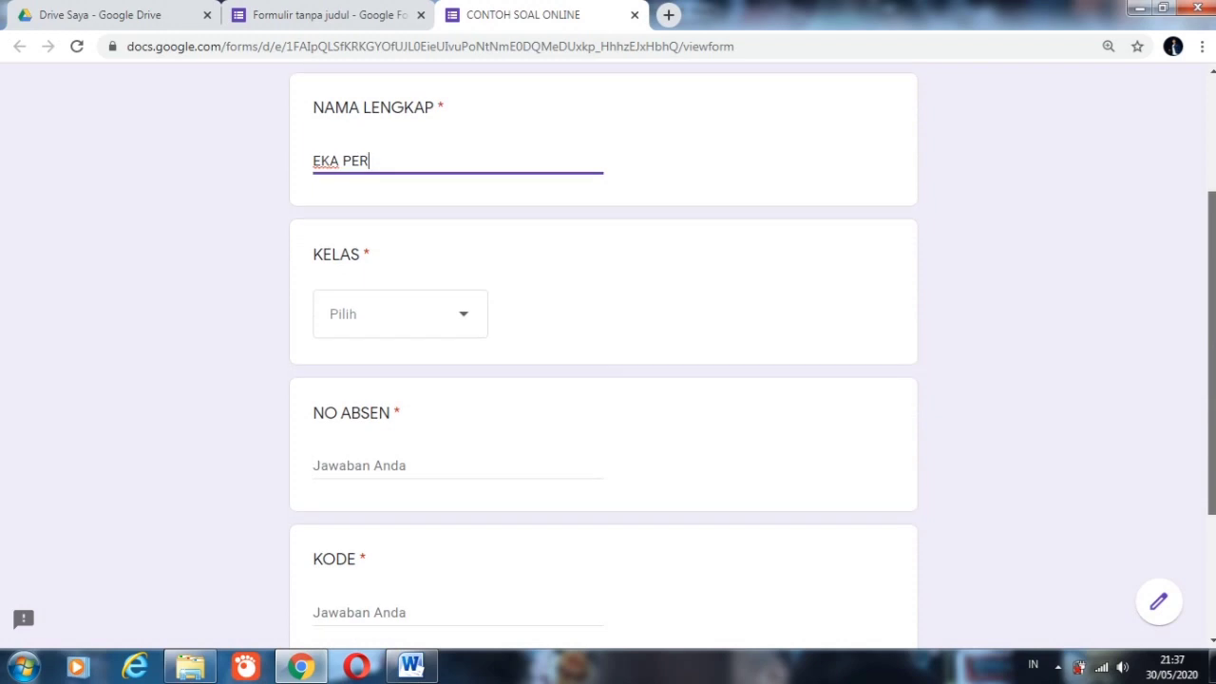
click(461, 332)
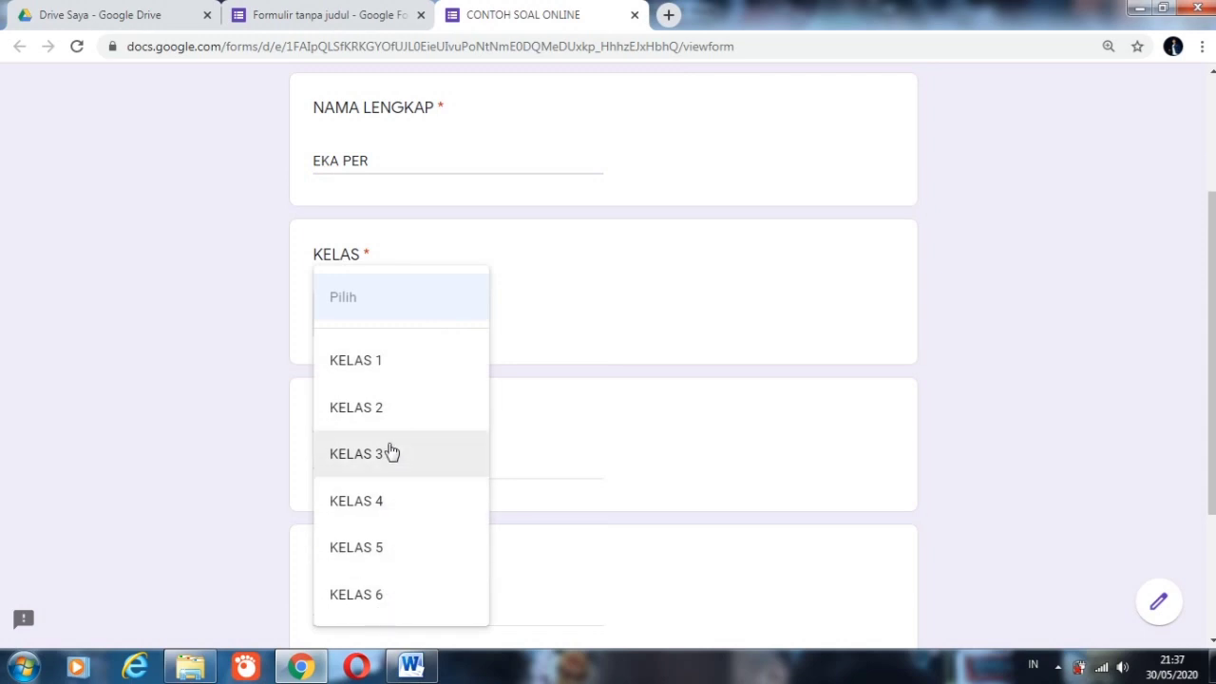
click(371, 601)
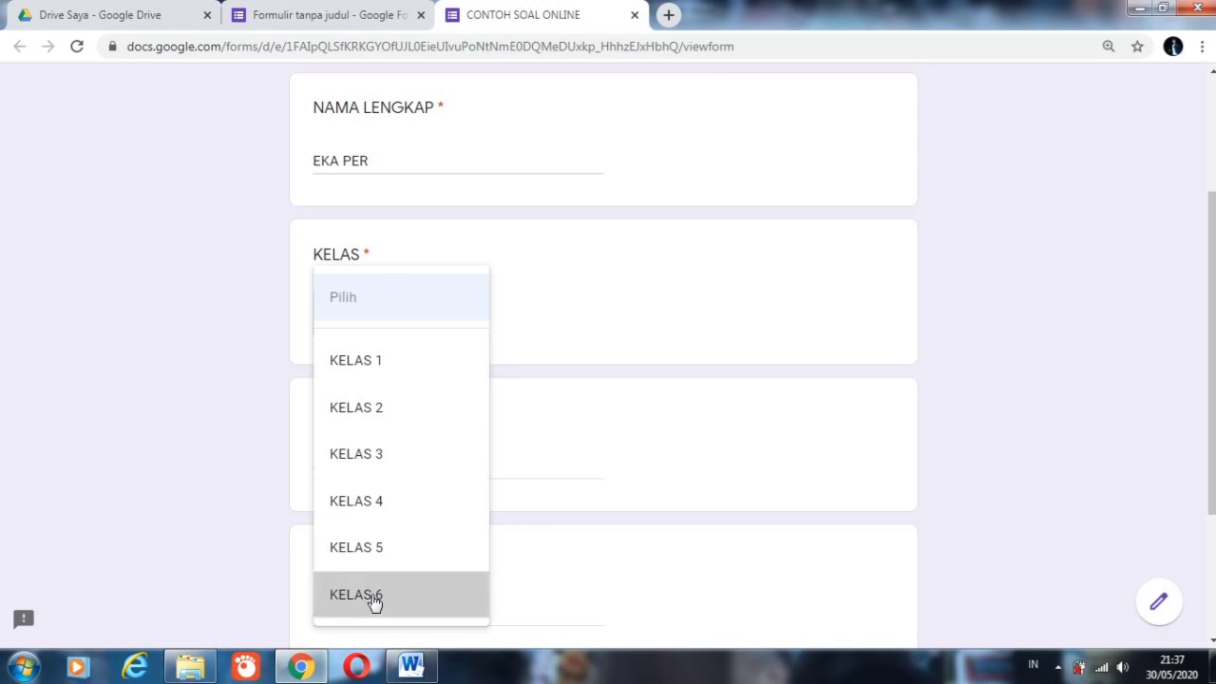
click(363, 469)
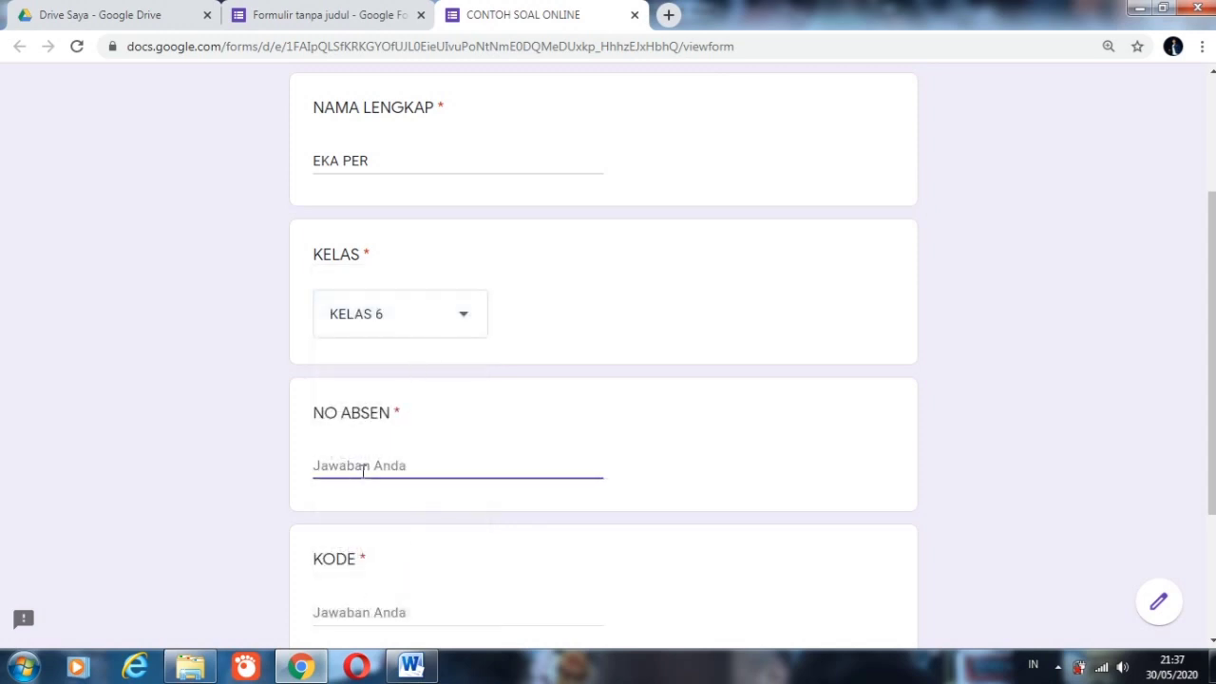
text(15)
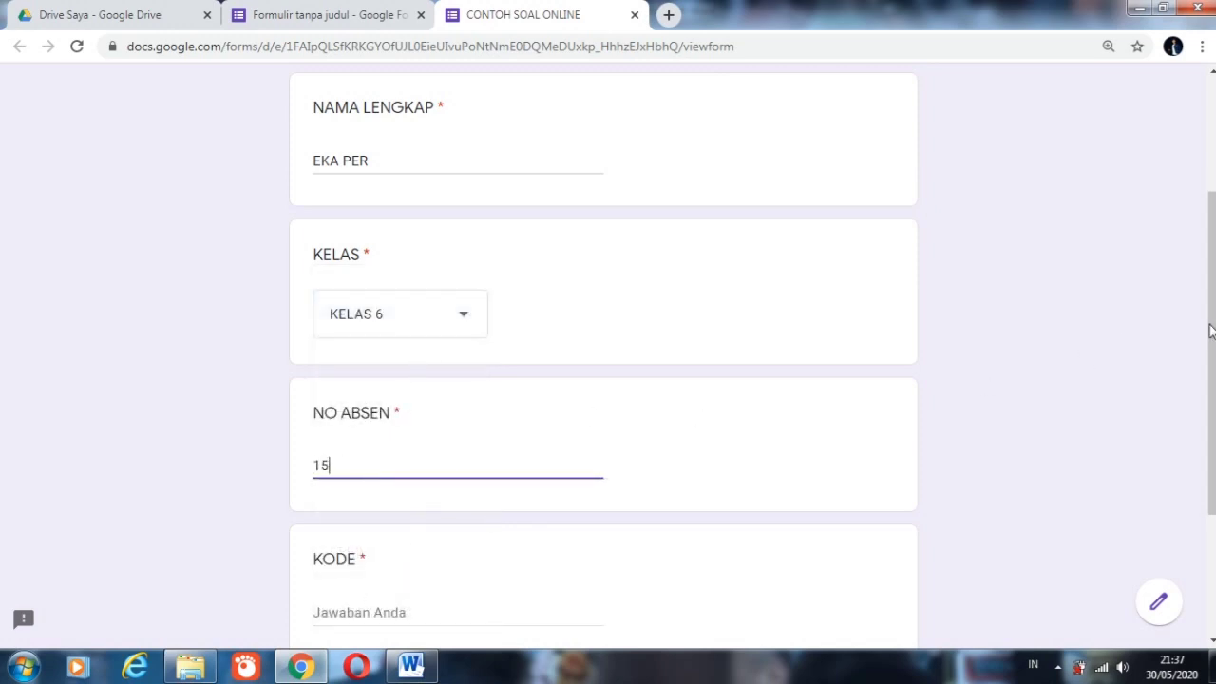
Step: Test the KODE validation by trying to continue with a wrong access code, and clear that answer
scroll(855, 437, down, 3)
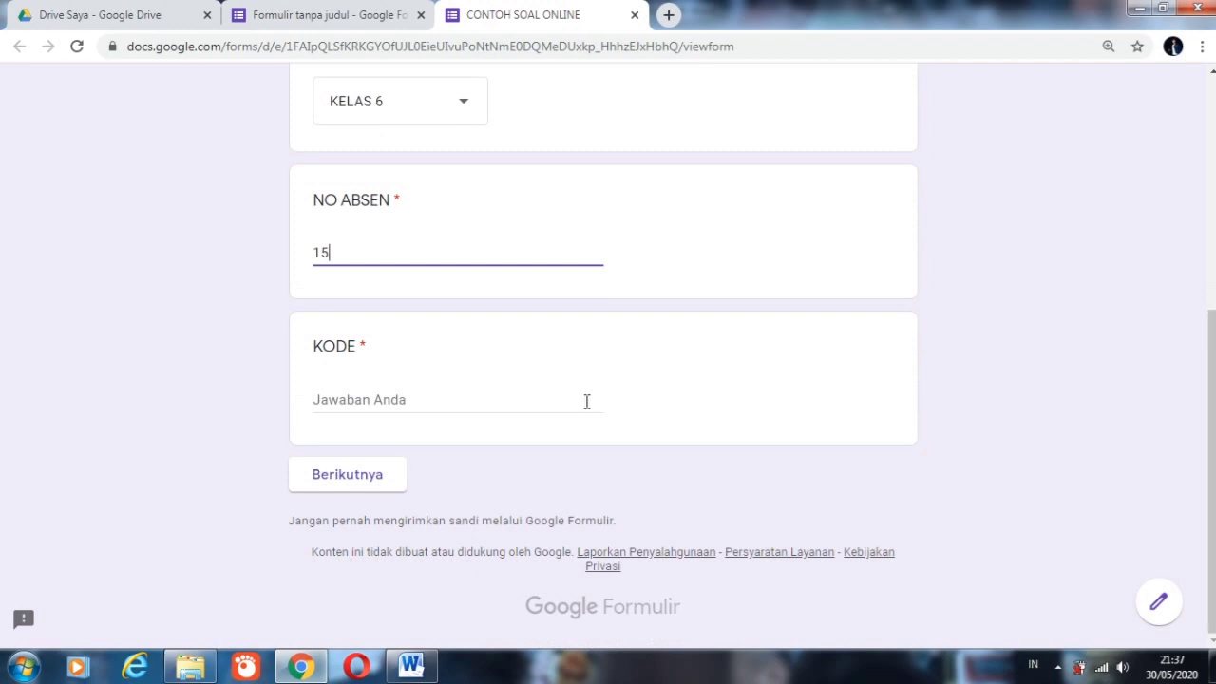
click(464, 396)
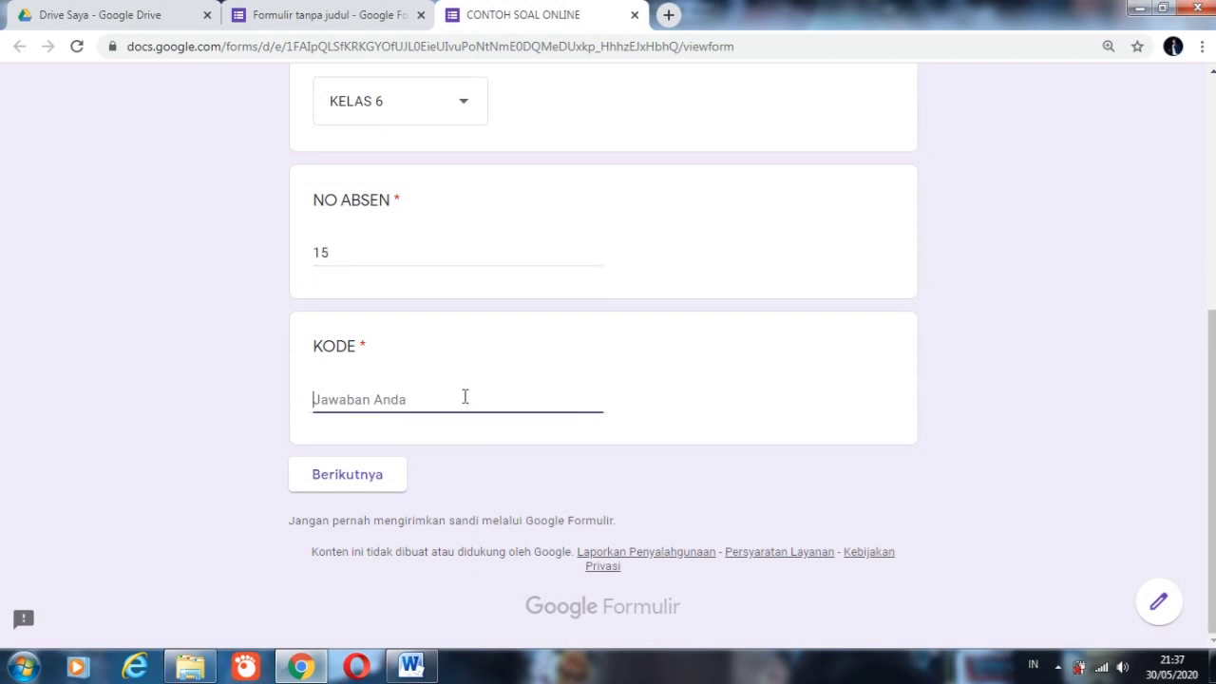
text(KELAS6)
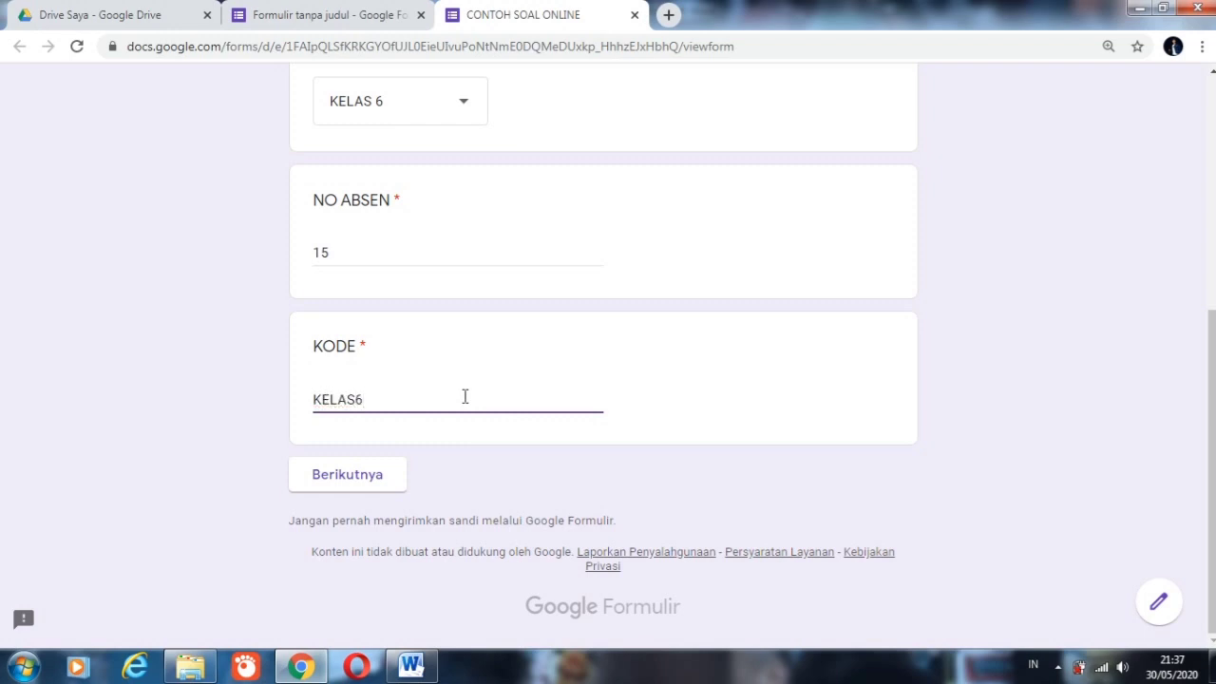
click(367, 482)
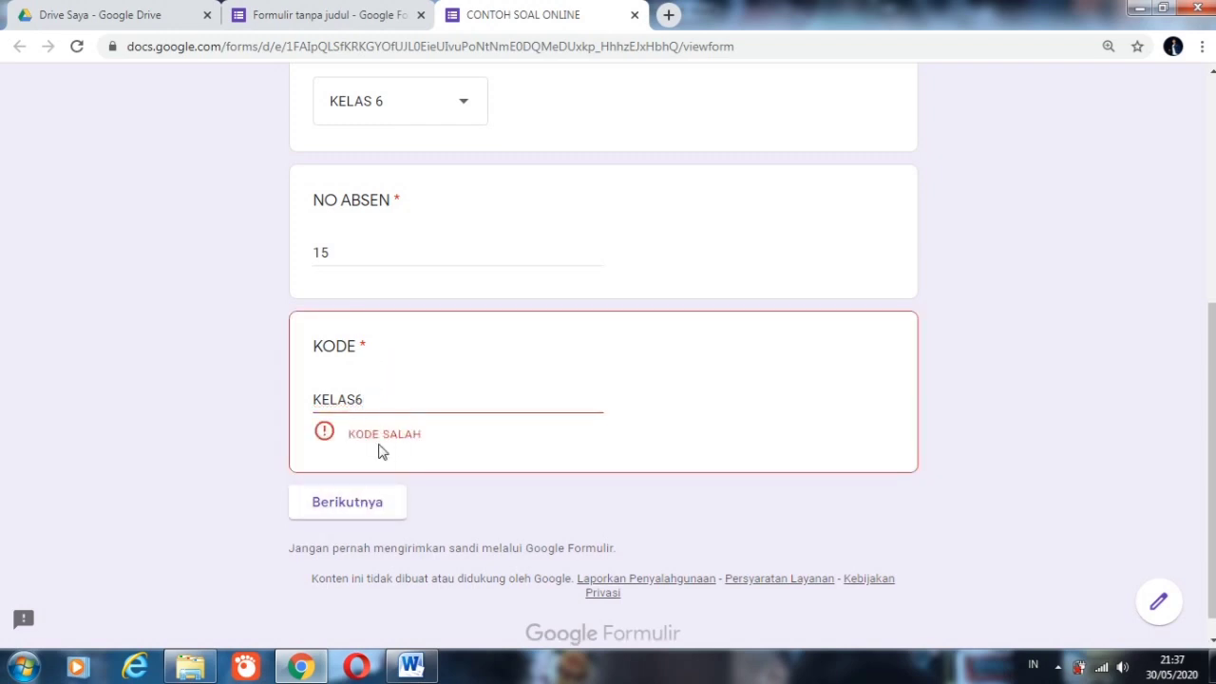
click(388, 399)
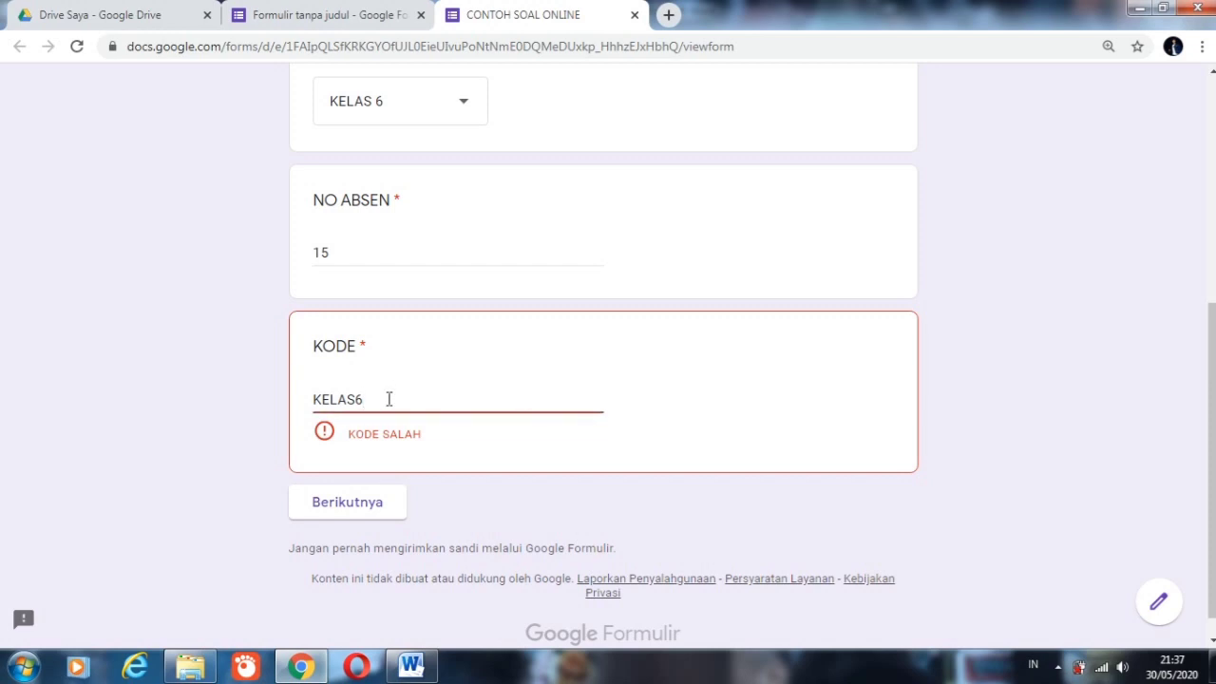
key(BackSpace)
key(BackSpace)
key(BackSpace)
key(BackSpace)
key(BackSpace)
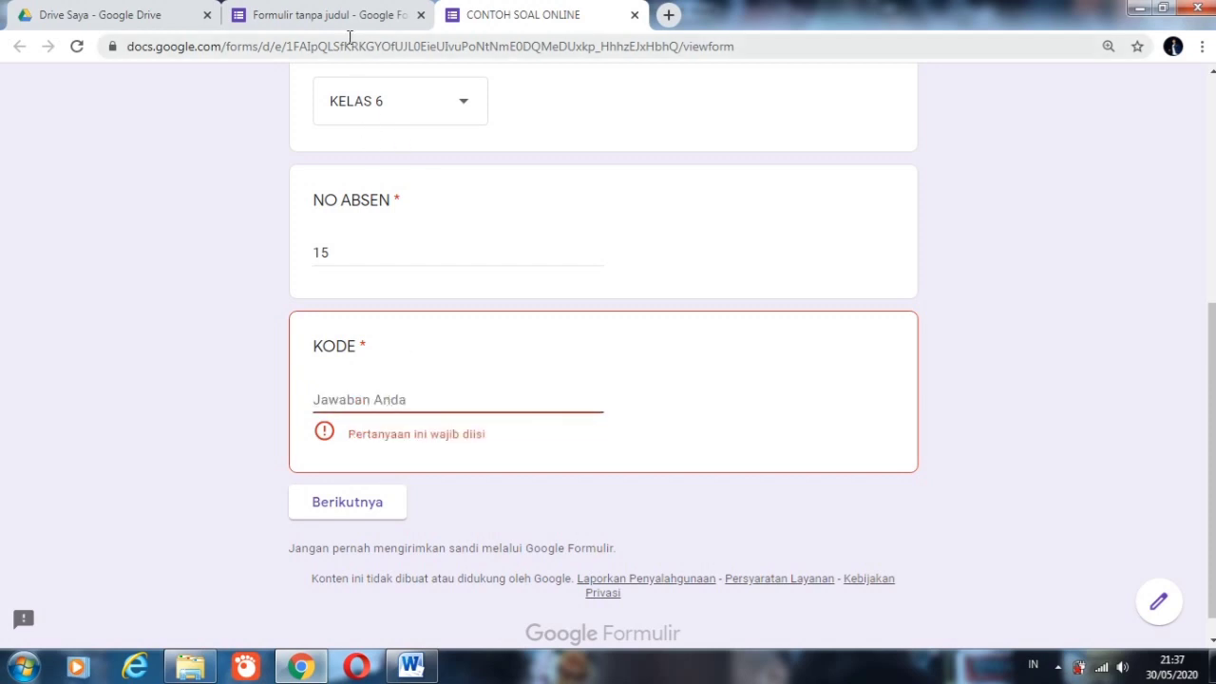
Step: Look up the access code in the form editor, enter it as the KODE answer, and continue to the quiz questions
click(344, 16)
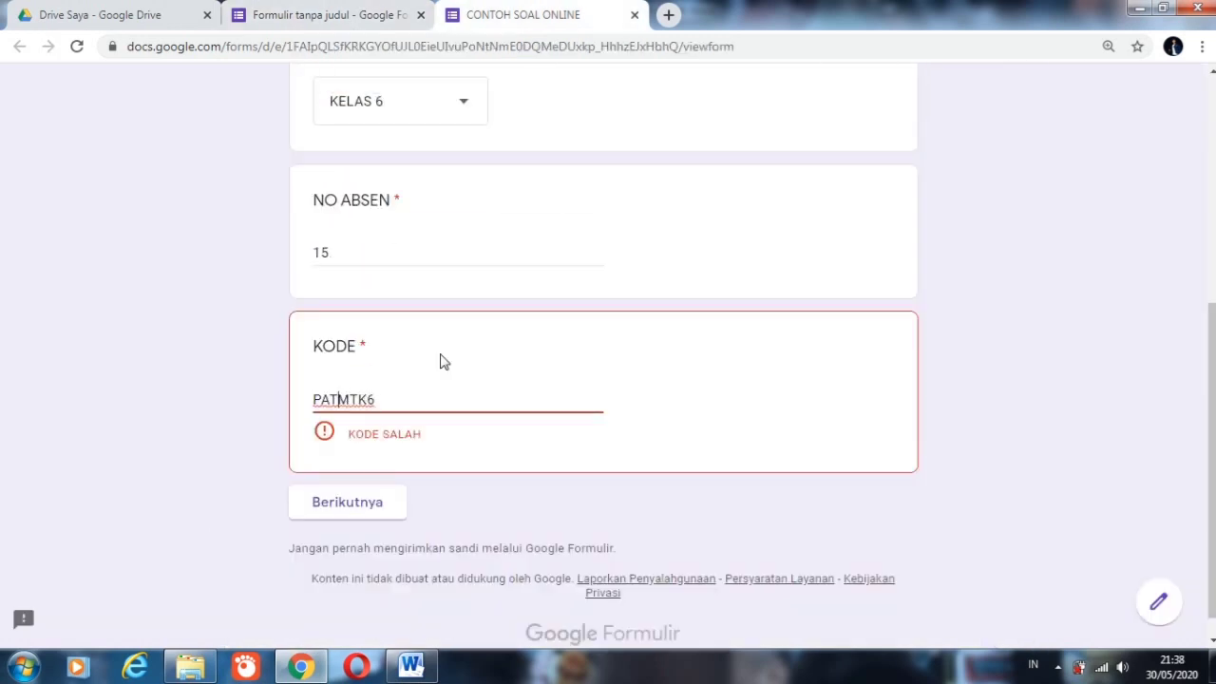
text(O)
click(350, 476)
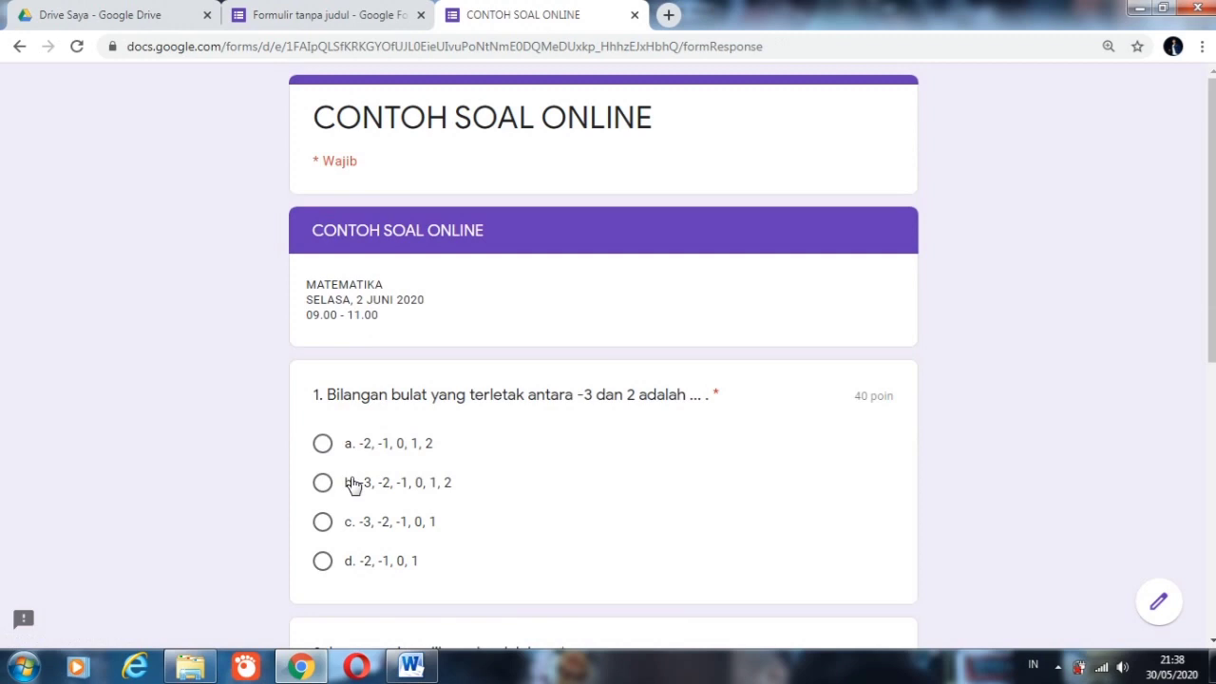
Step: Answer question 1 with option b and question 2 with "d. 240 cm2", and submit the quiz
scroll(608, 357, down, 5)
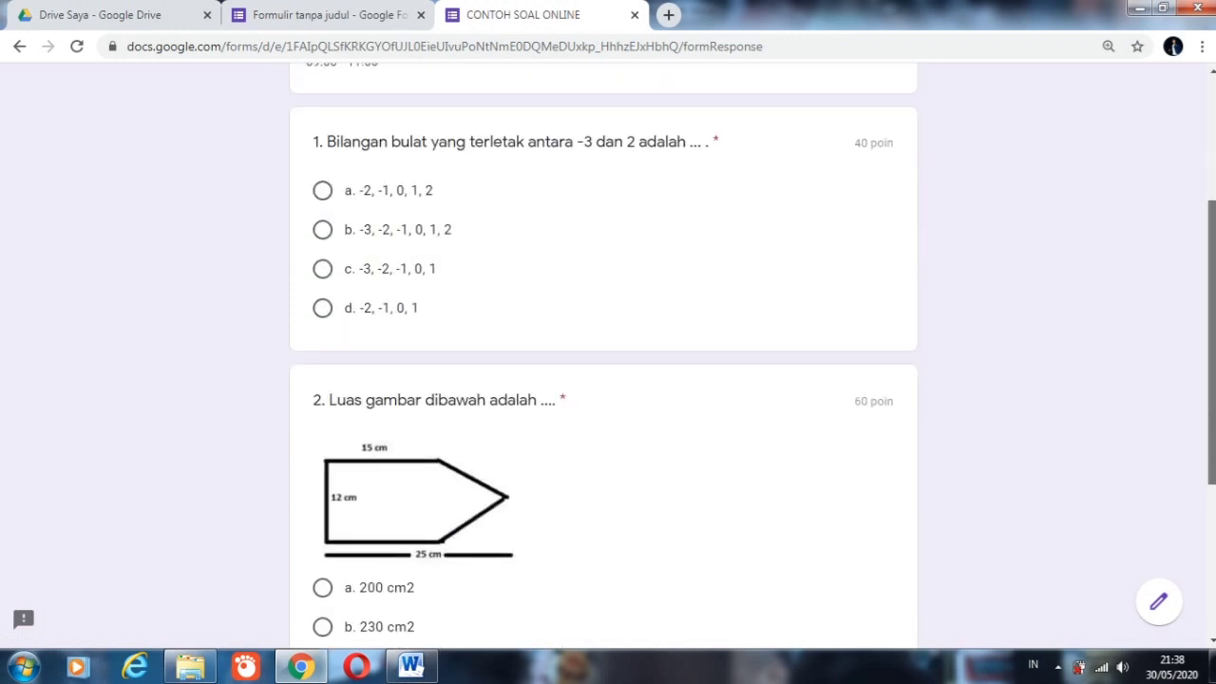
scroll(608, 357, up, 5)
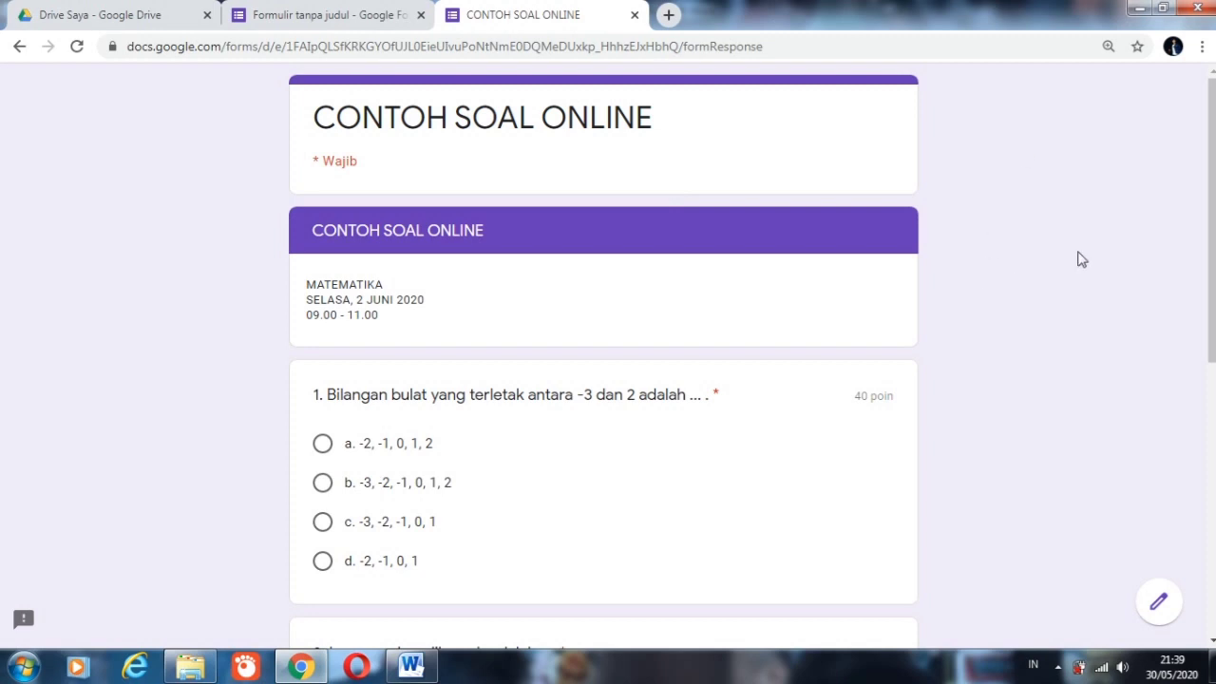
scroll(1210, 214, down, 1)
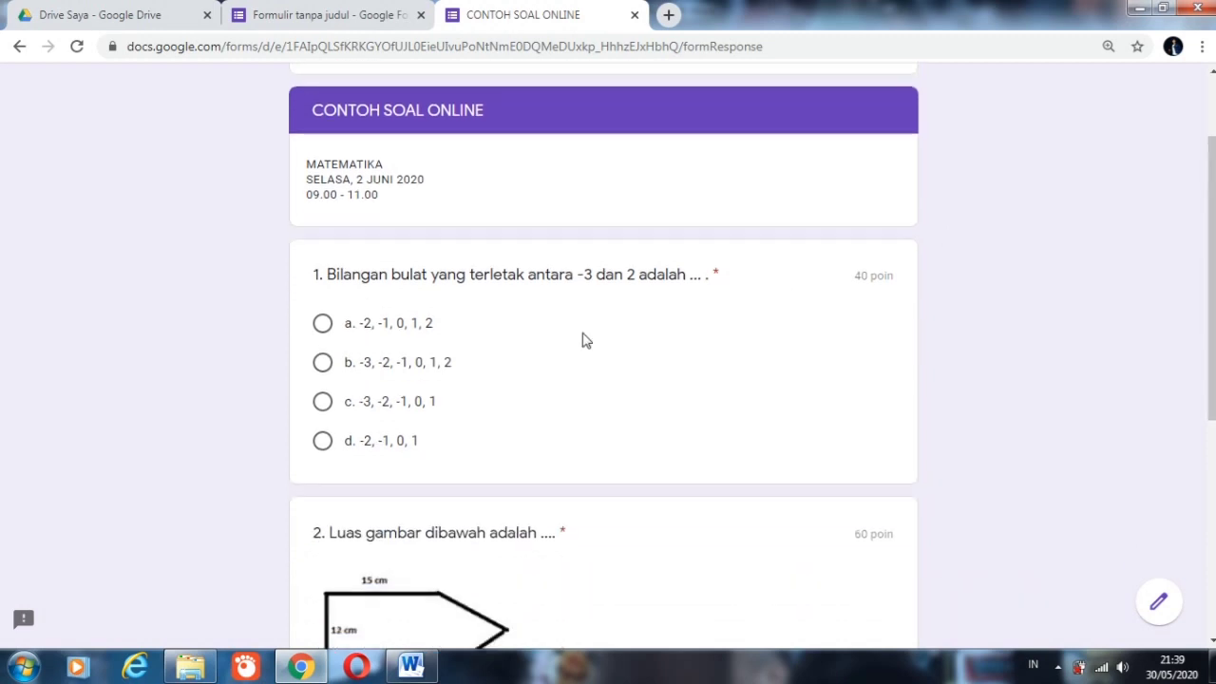
click(454, 363)
drag(1213, 194, 1213, 406)
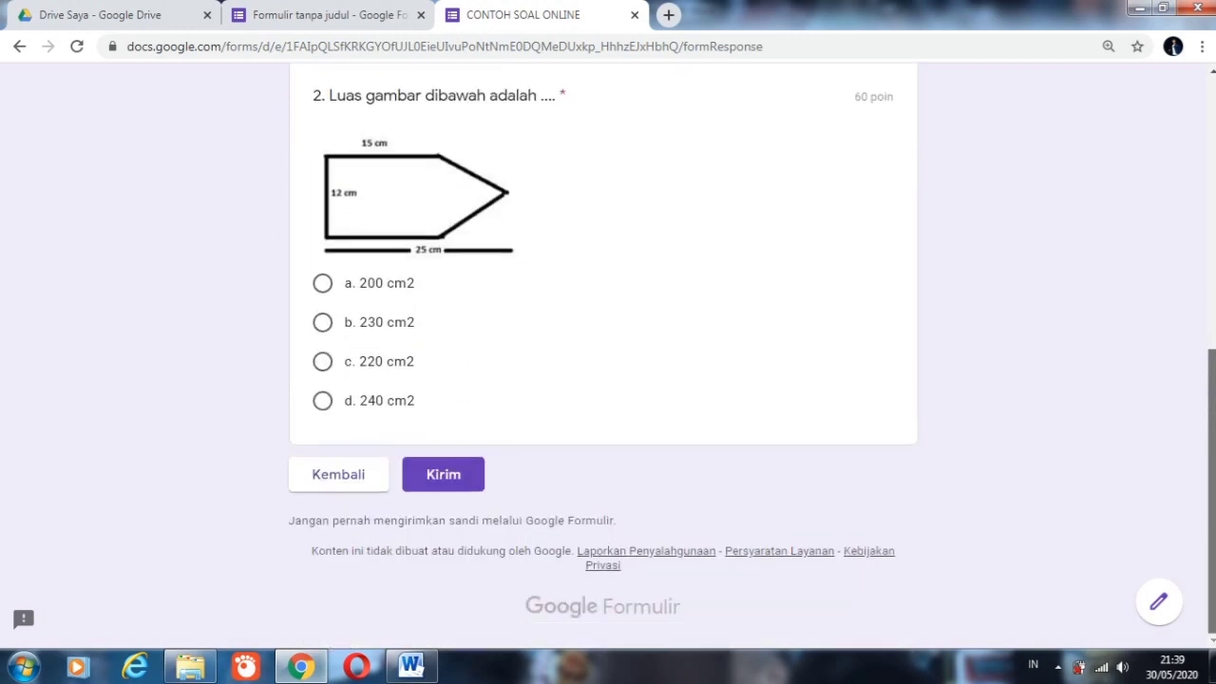
click(323, 400)
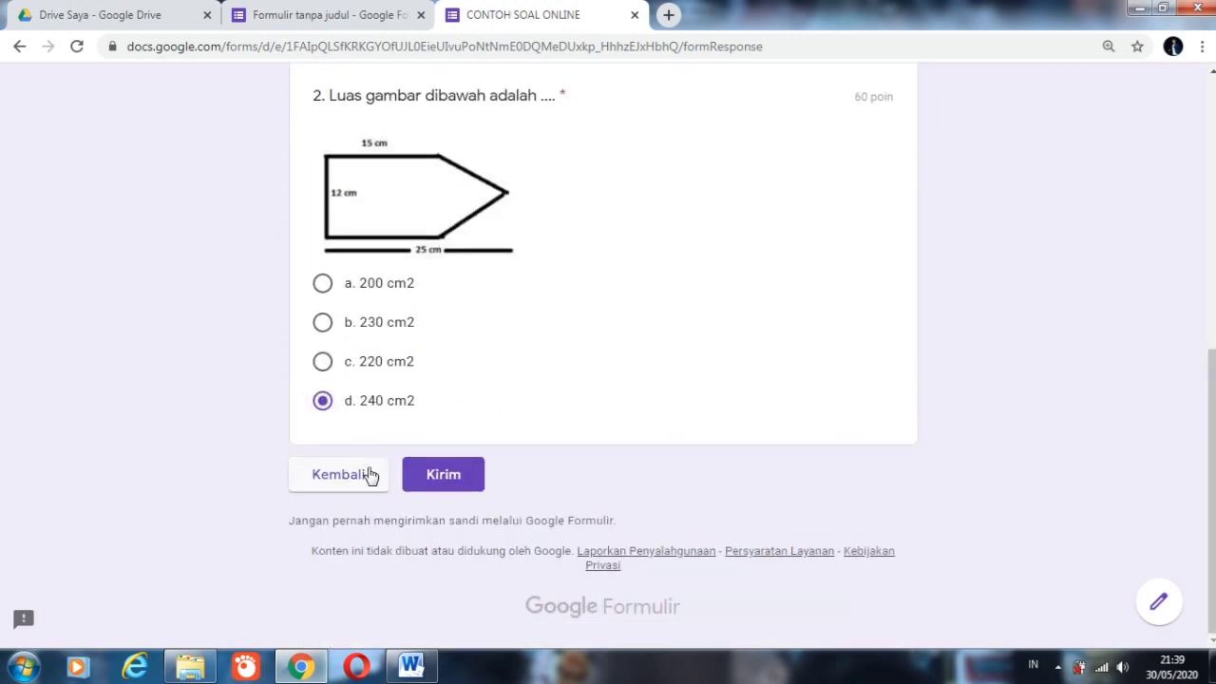
click(440, 477)
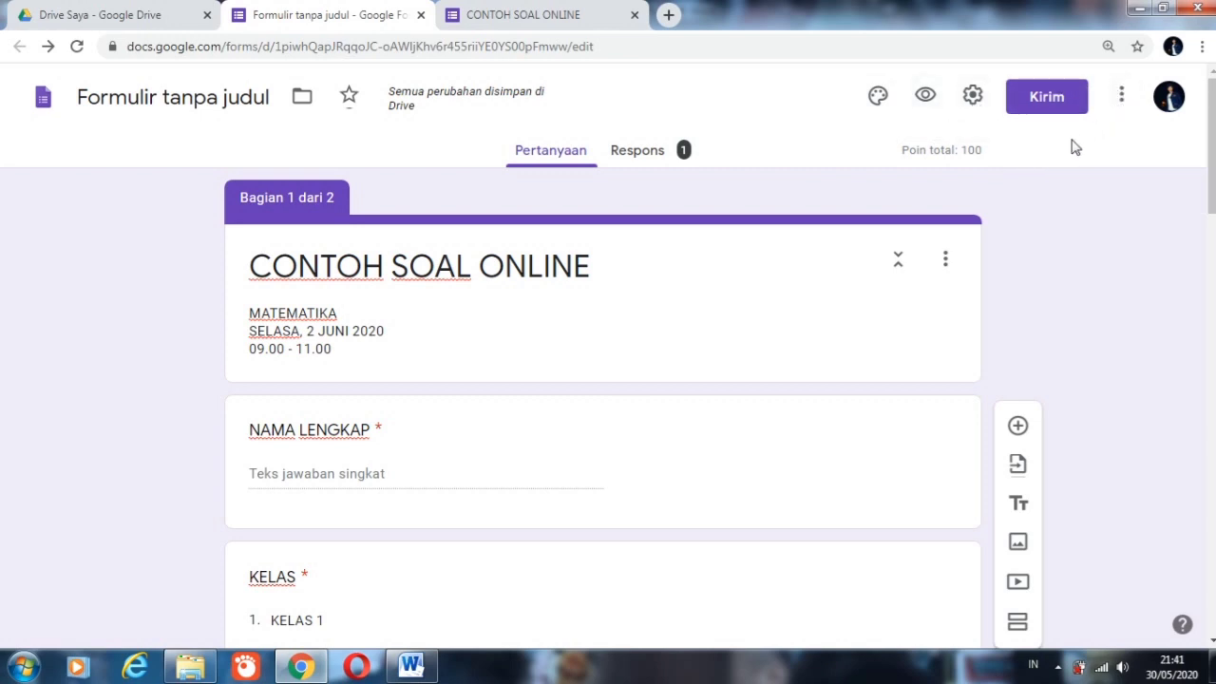
Step: From the form editor, search the add-on marketplace for formLimiter and open its details page
click(1122, 99)
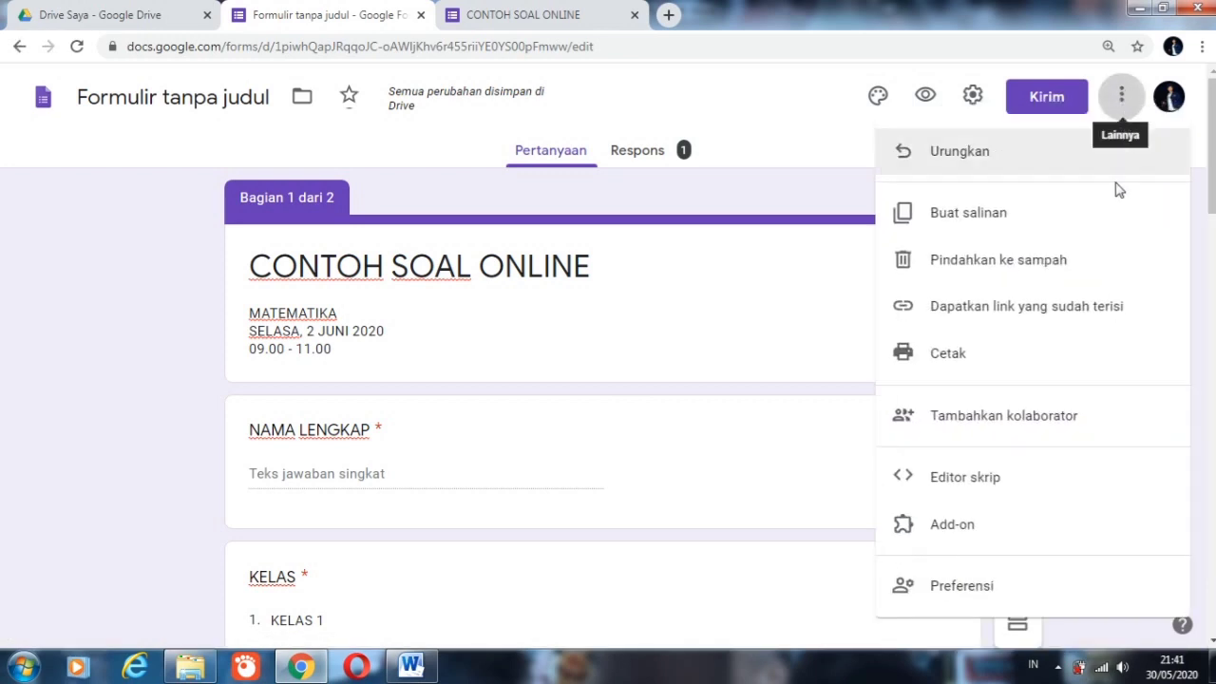
click(952, 526)
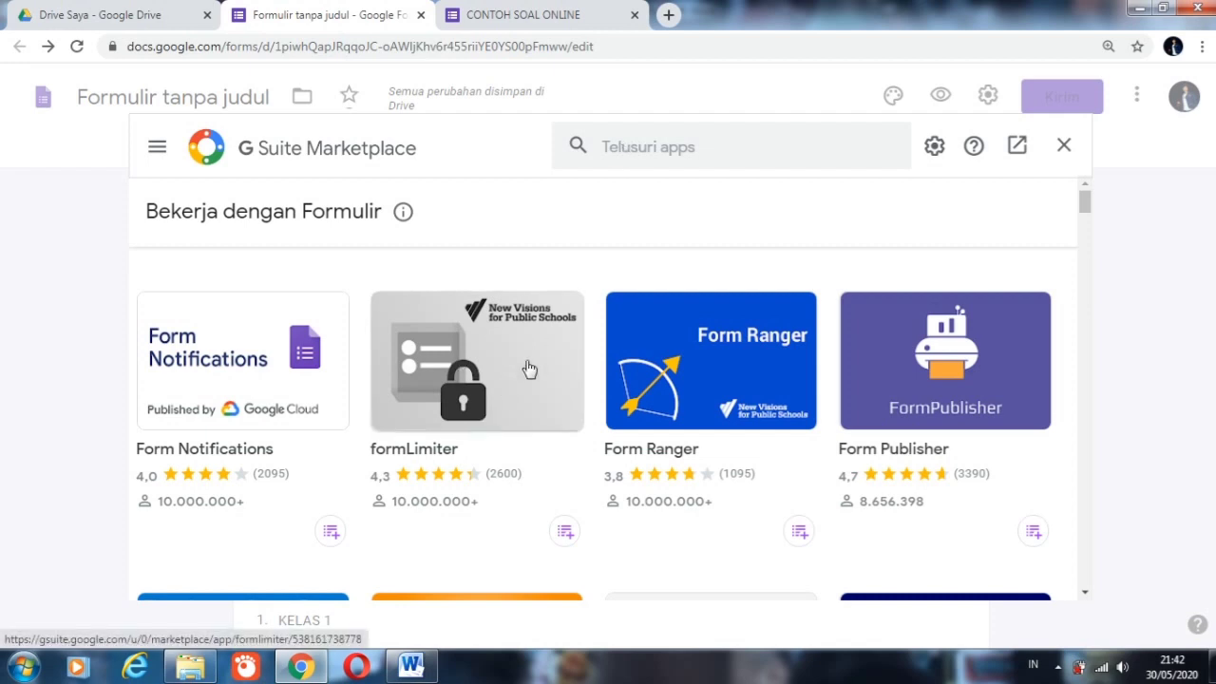
click(645, 152)
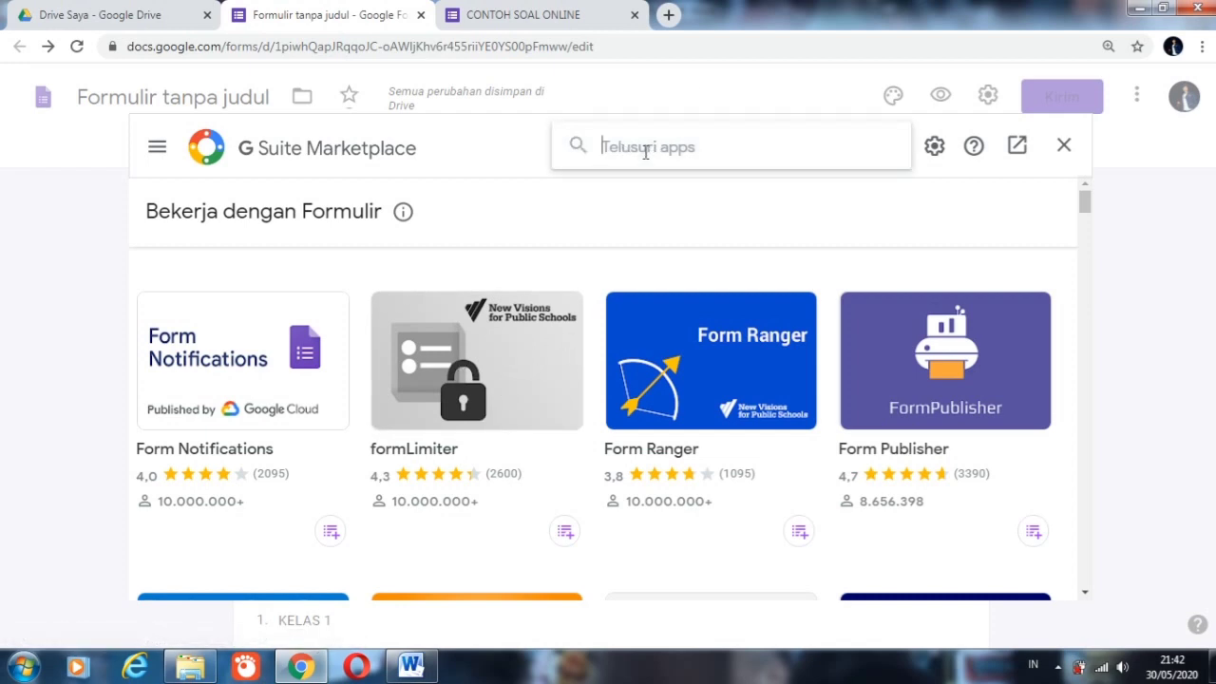
text(FORM)
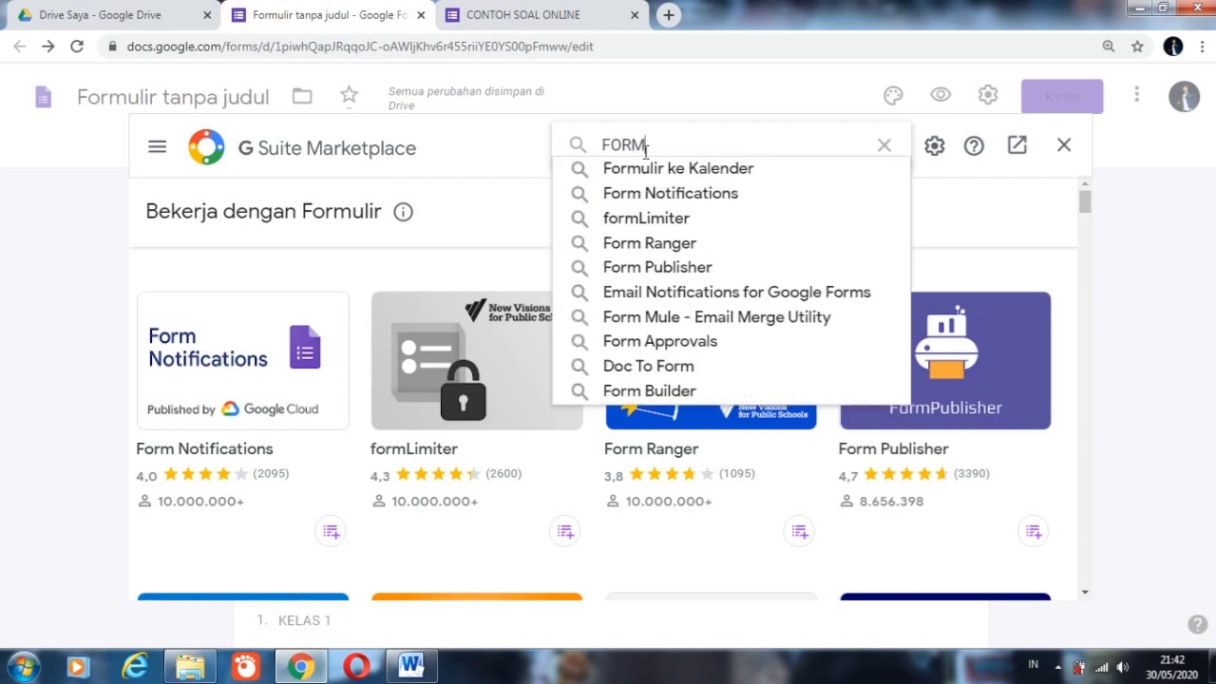
text(LI)
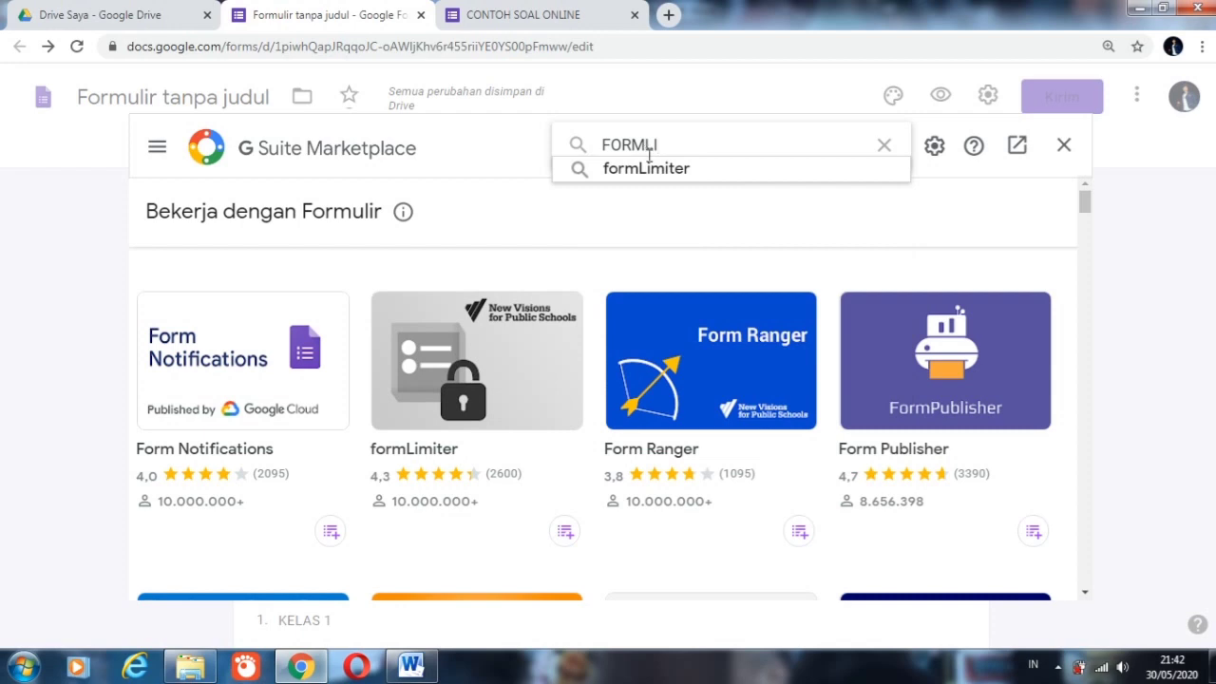
click(654, 169)
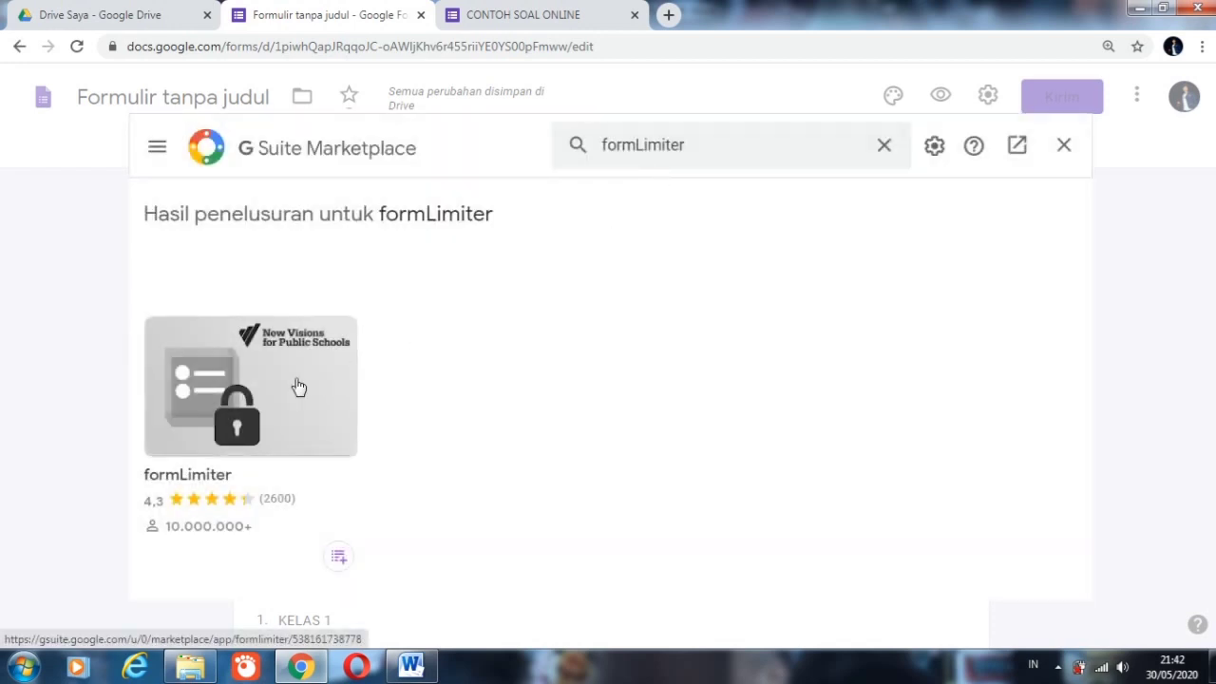
click(249, 409)
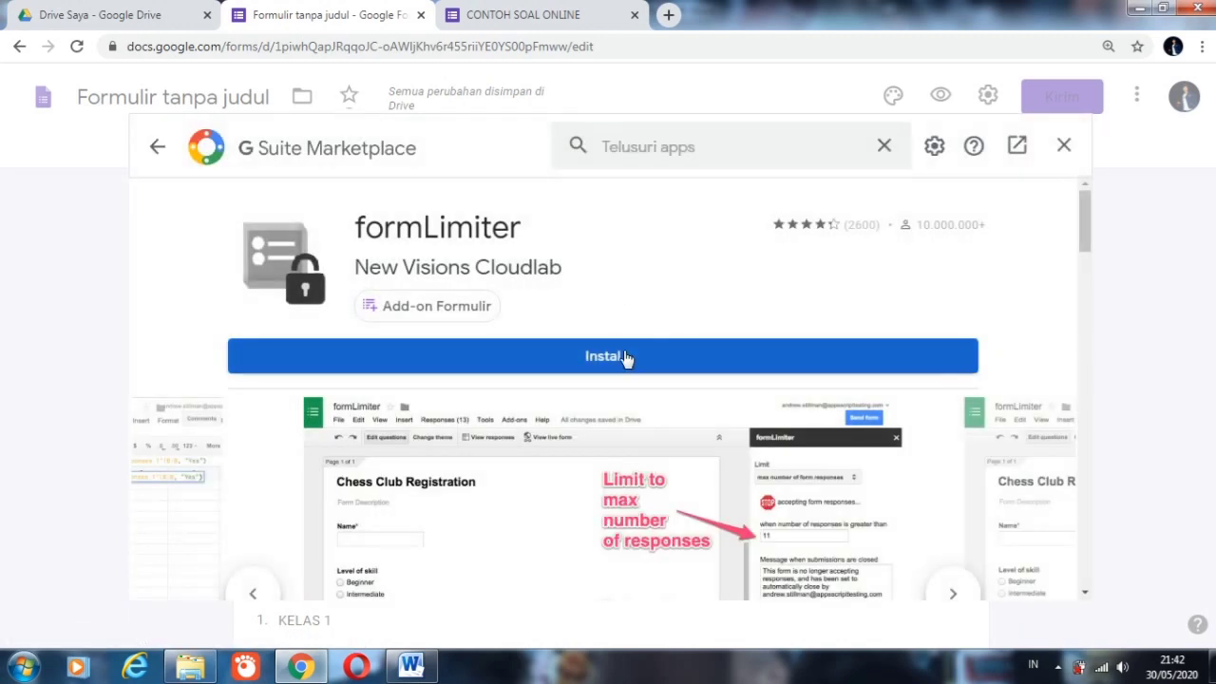
Step: Install the formLimiter add-on, allowing it access to the Google account, and close the marketplace
click(625, 357)
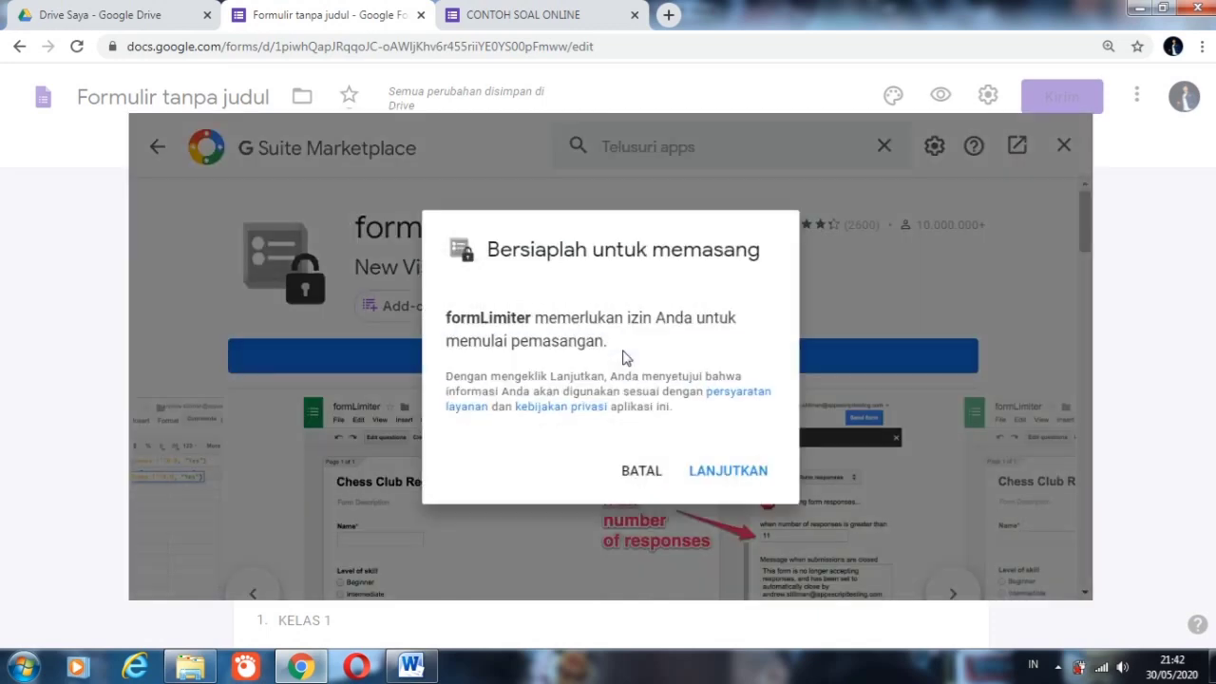
click(724, 470)
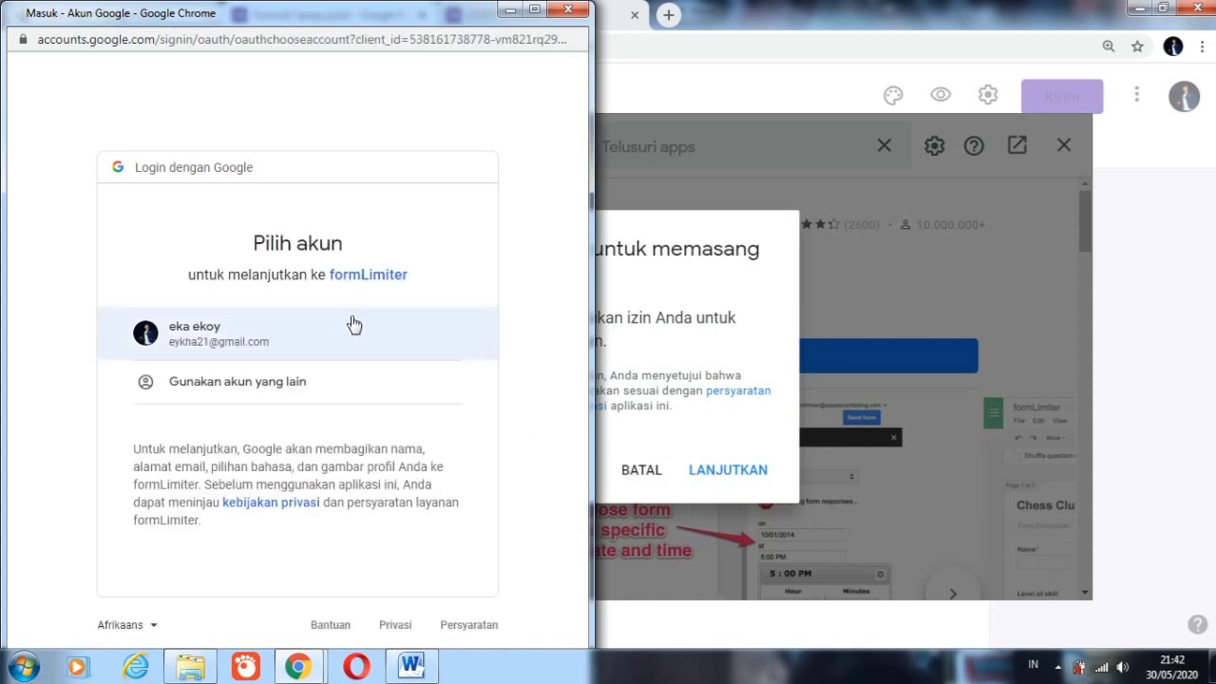
click(285, 332)
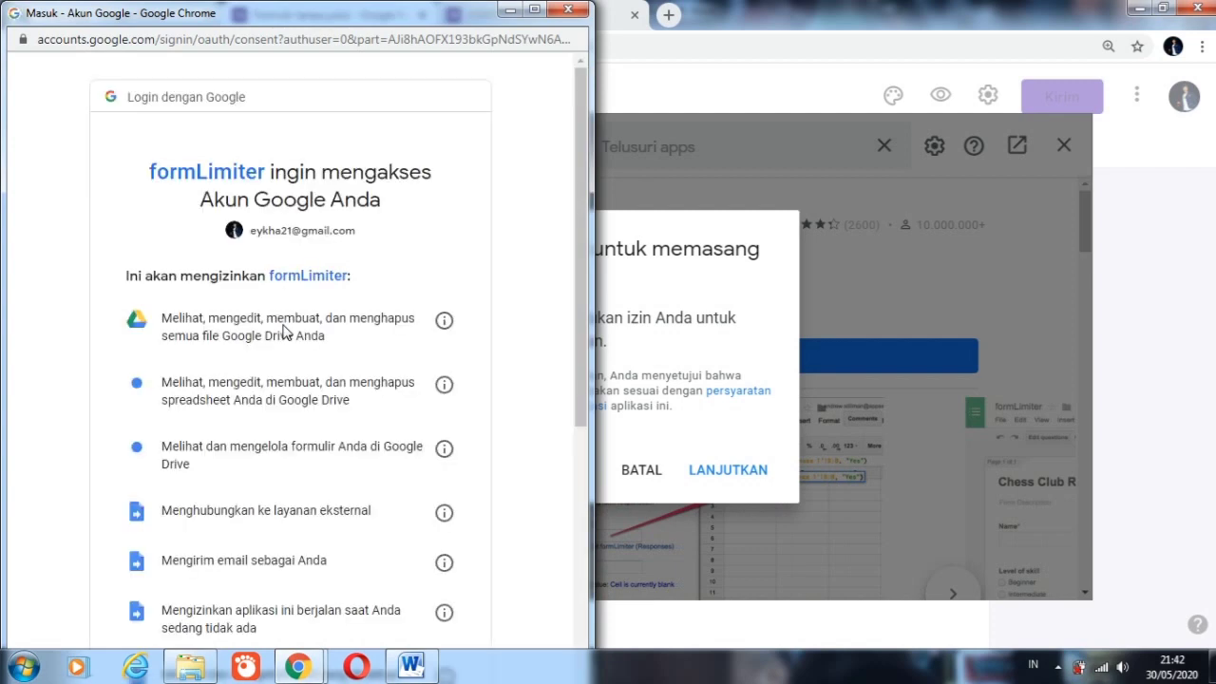
drag(578, 293, 618, 571)
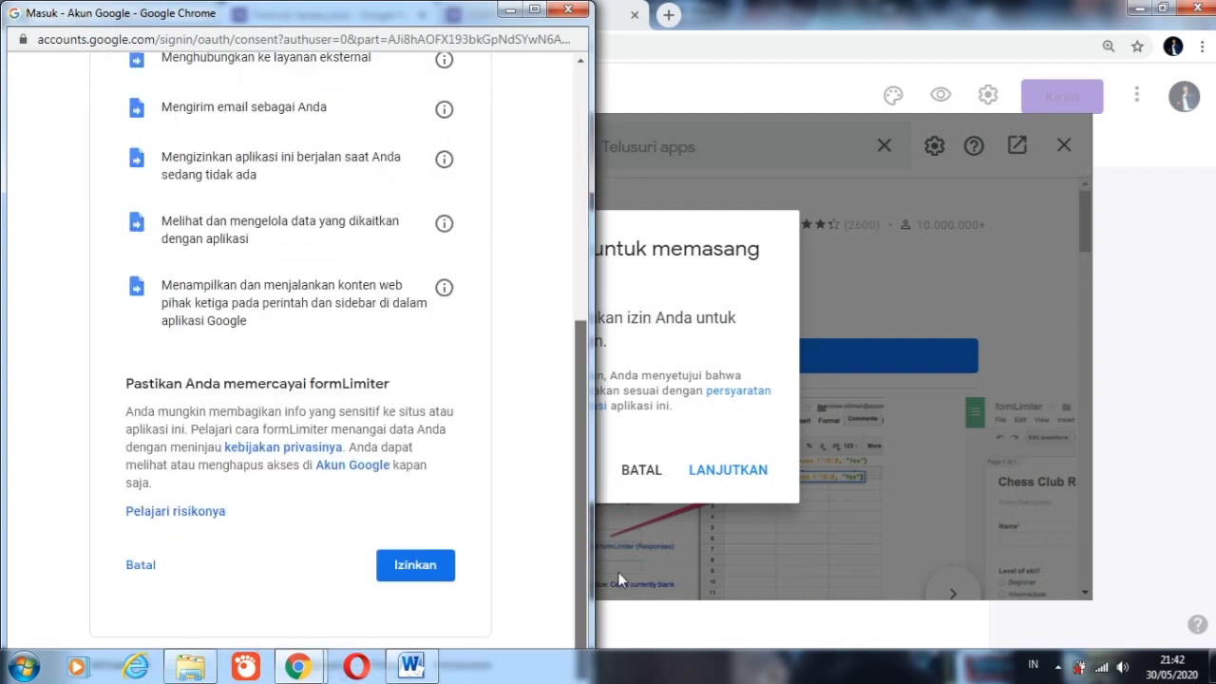
click(416, 565)
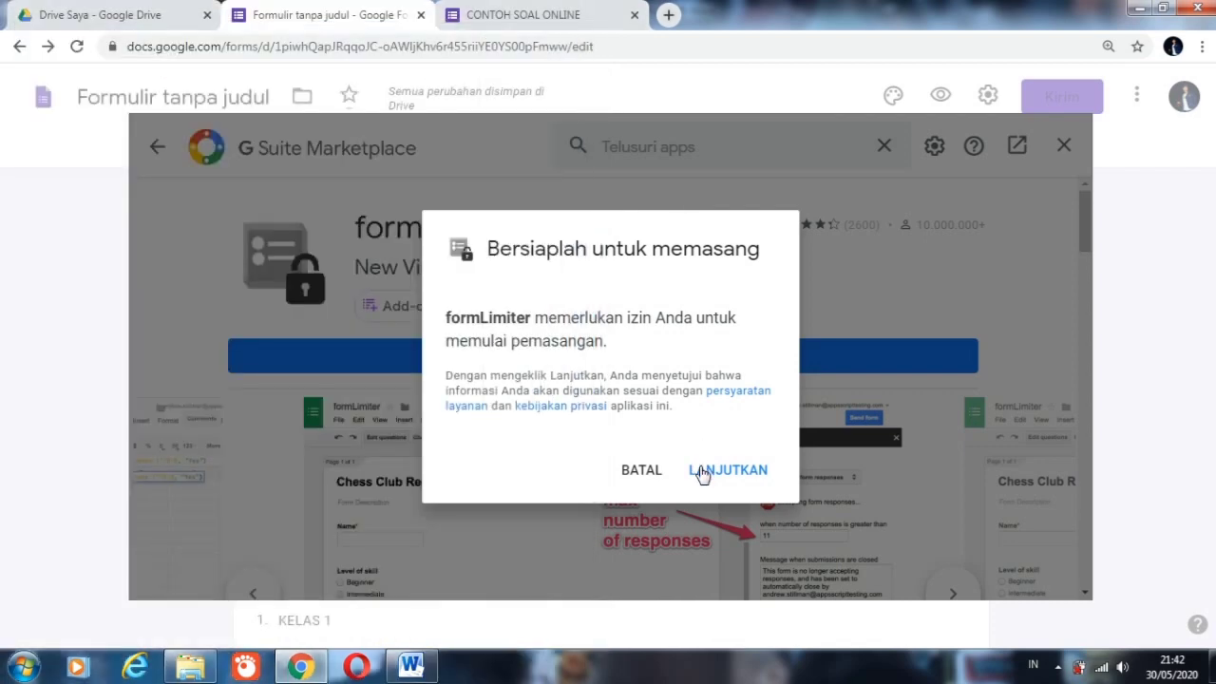
click(698, 469)
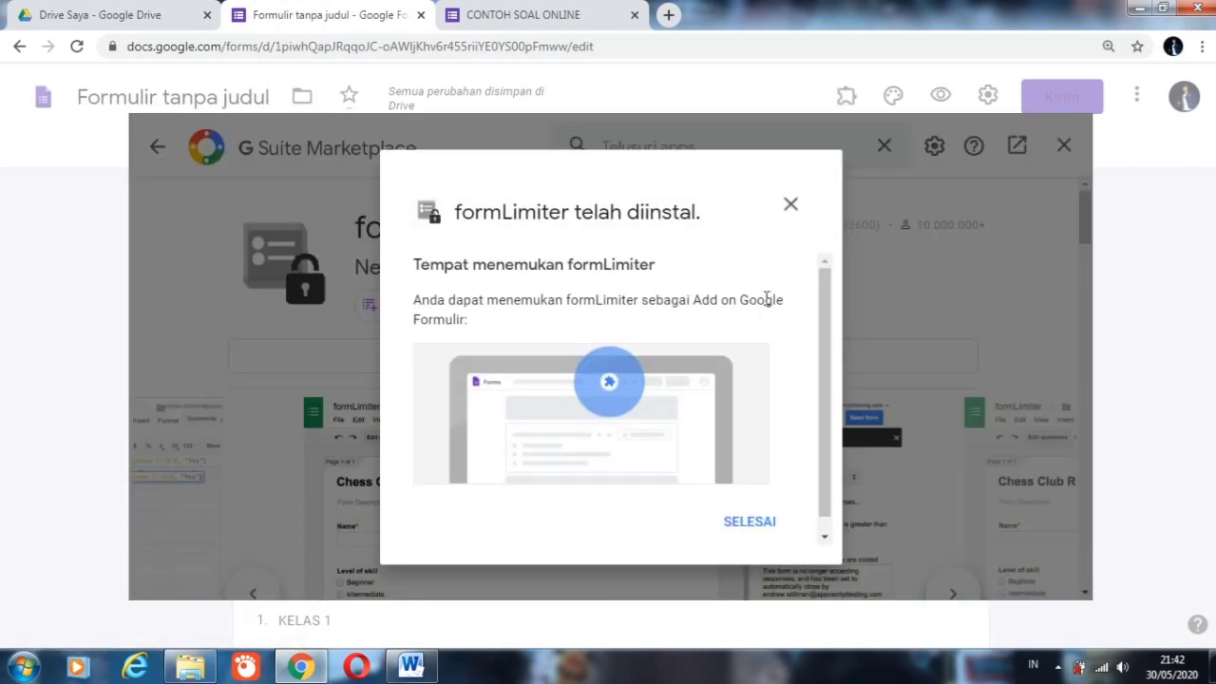
click(745, 529)
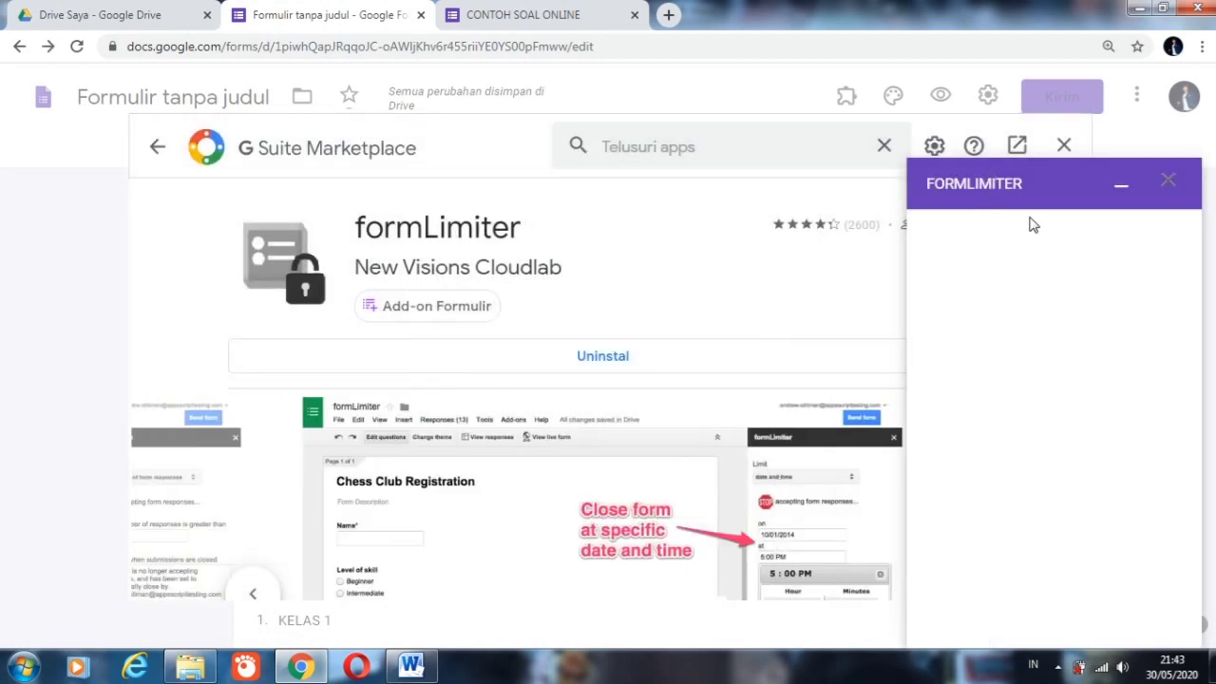
click(1064, 148)
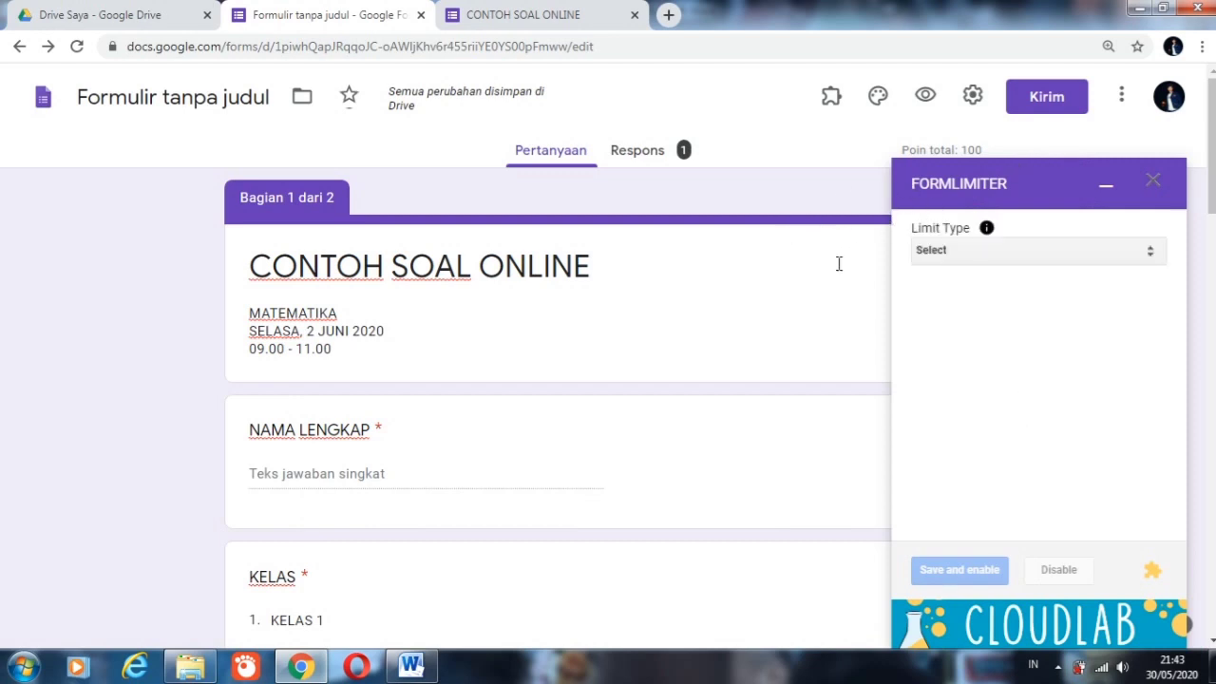
Step: Set the formLimiter limit type to date and time, with 05/30/2020 as the due date
click(988, 251)
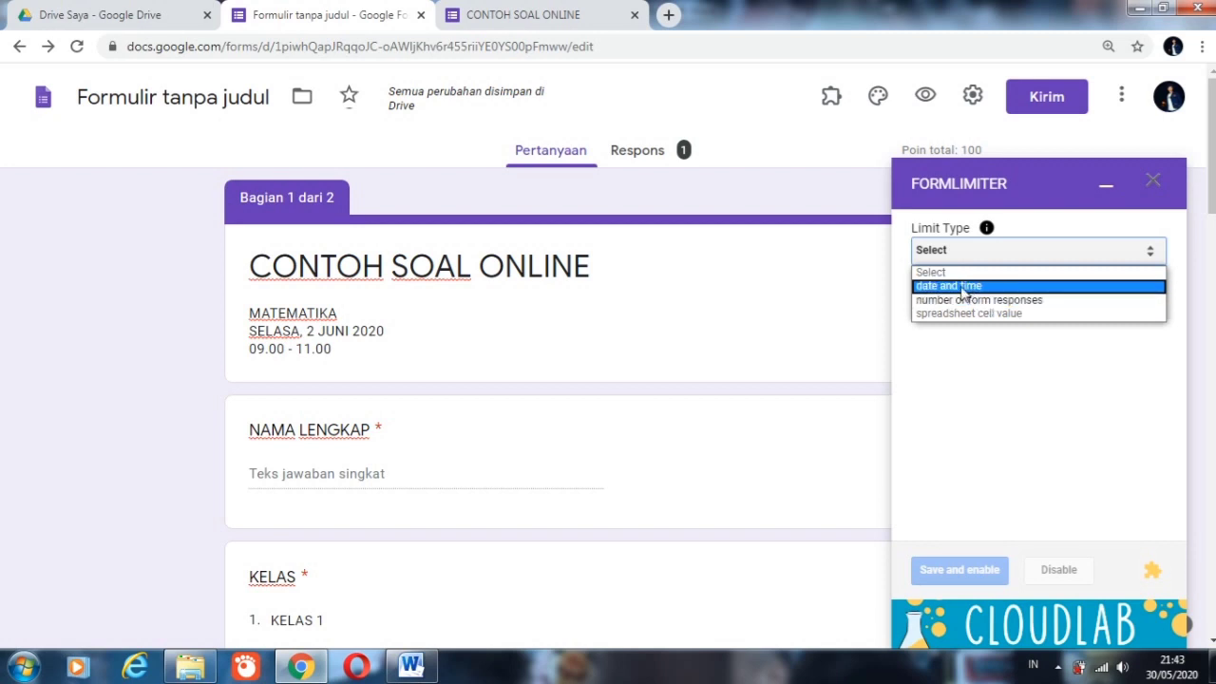
click(963, 286)
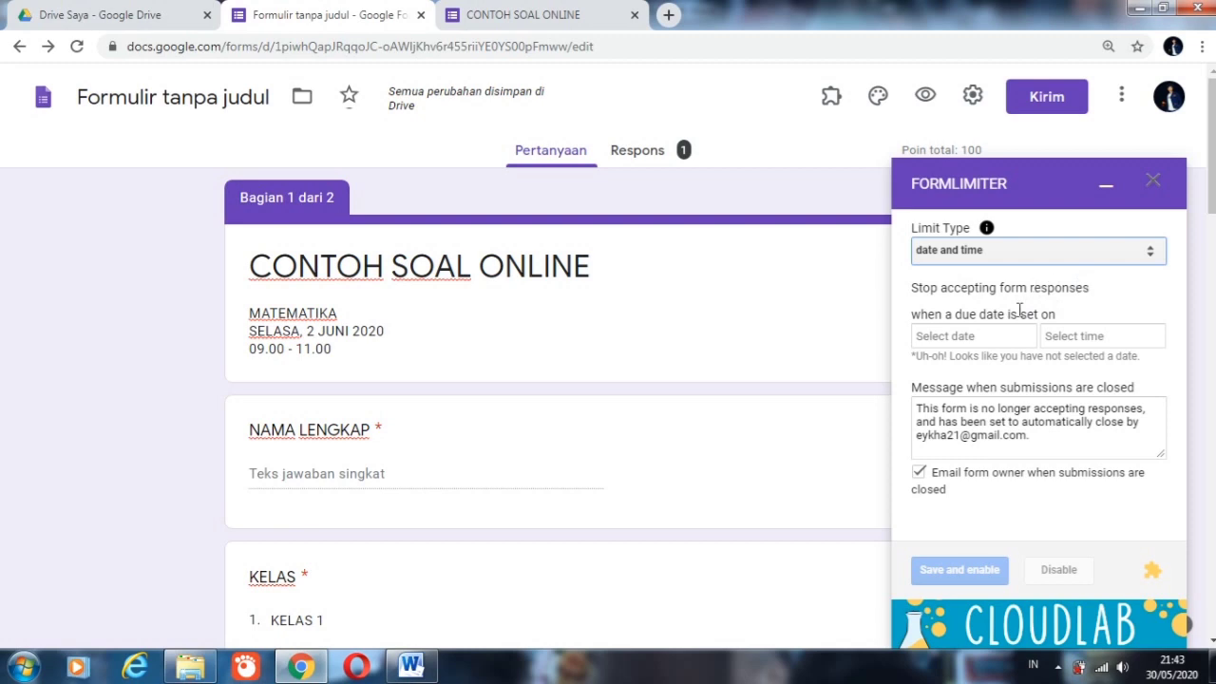
click(950, 348)
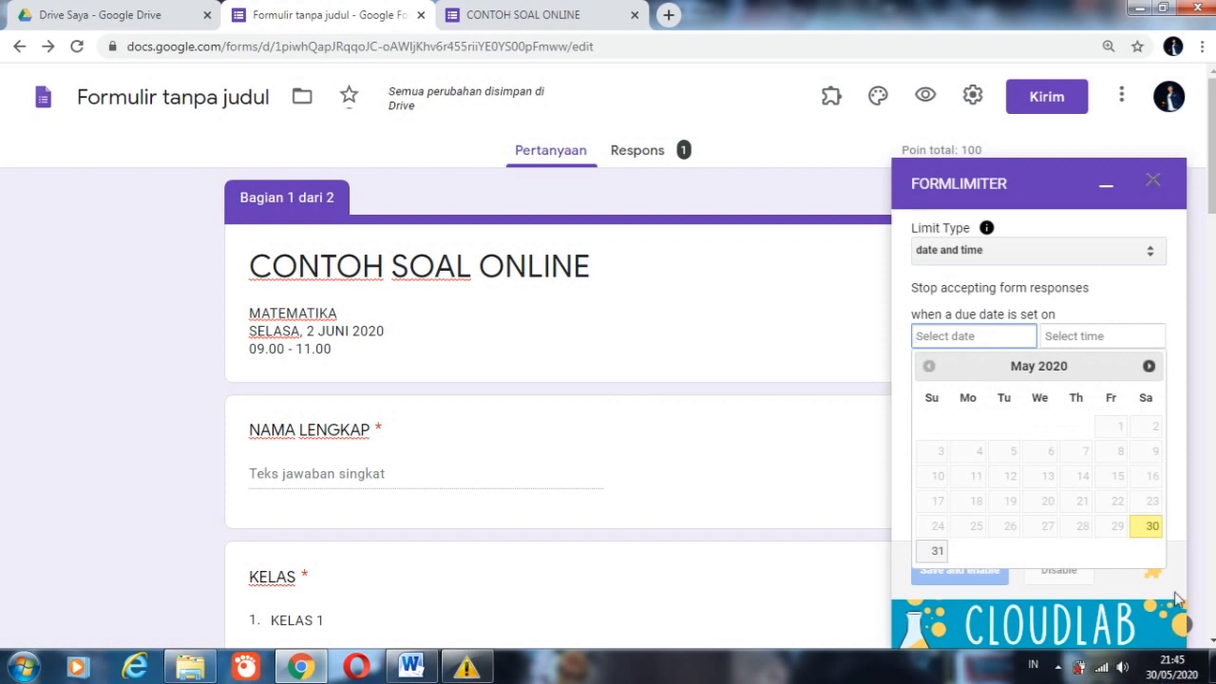
click(1151, 530)
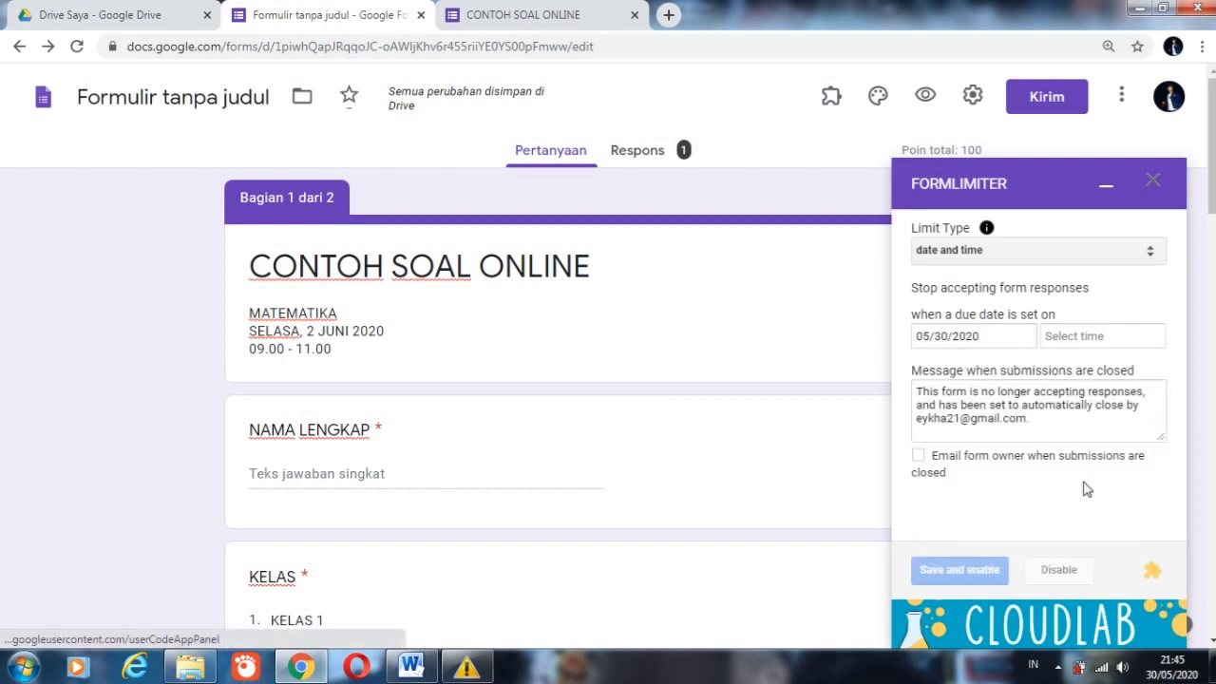
Step: Set the closing time to 9:50 PM, save and enable the limit, and minimize the formLimiter window
click(1073, 339)
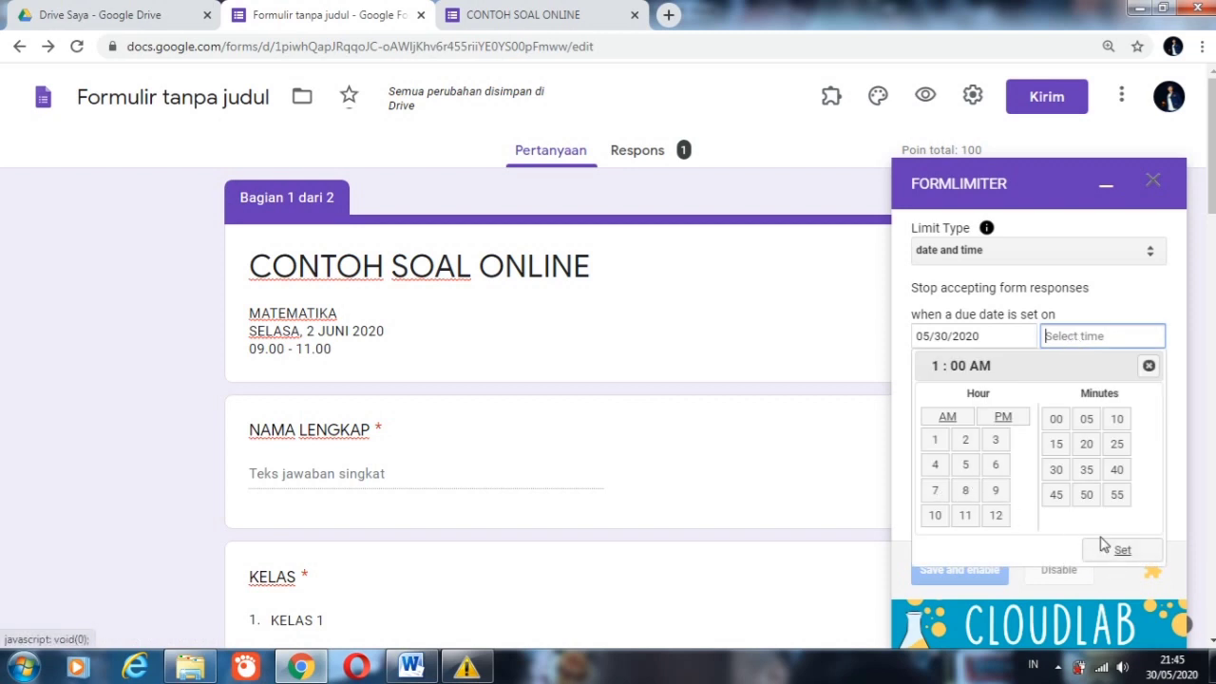
click(996, 492)
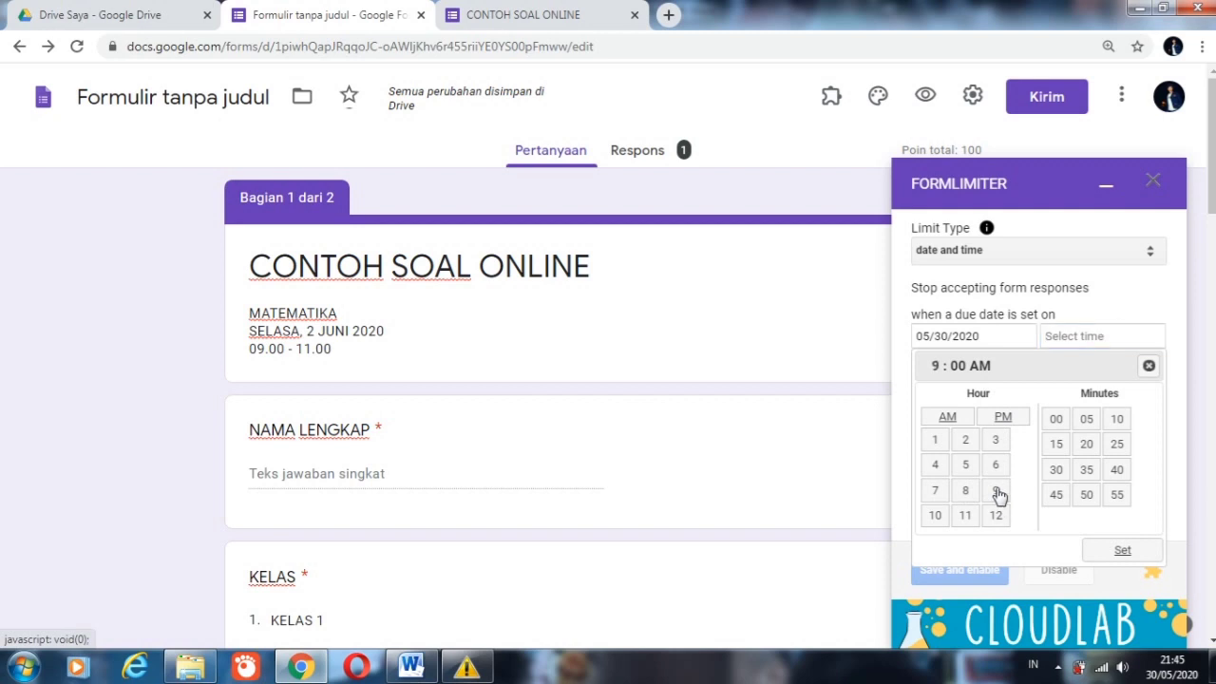
click(1002, 418)
click(1121, 550)
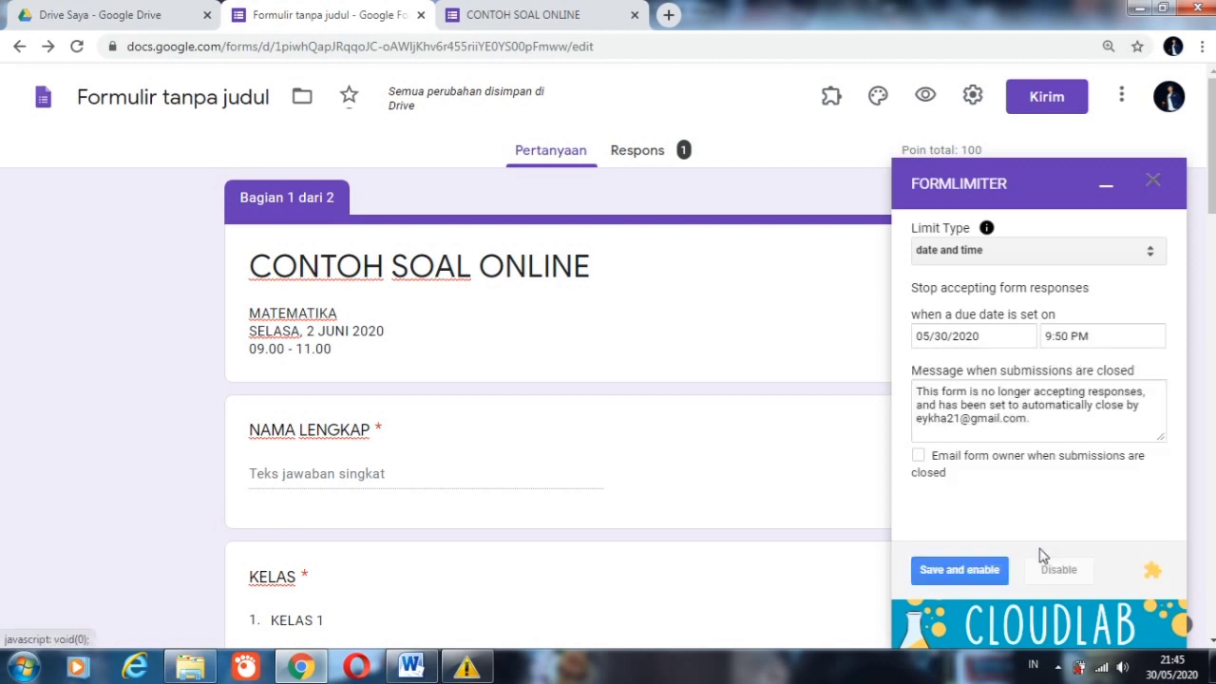
click(978, 573)
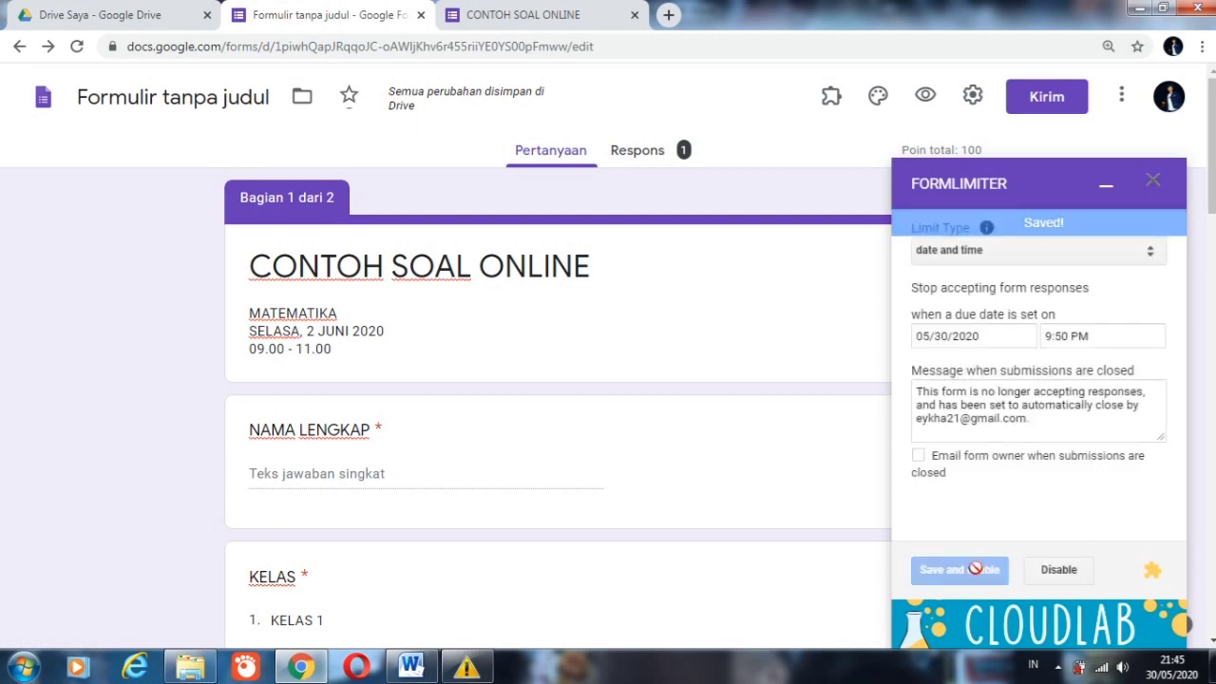
click(1106, 188)
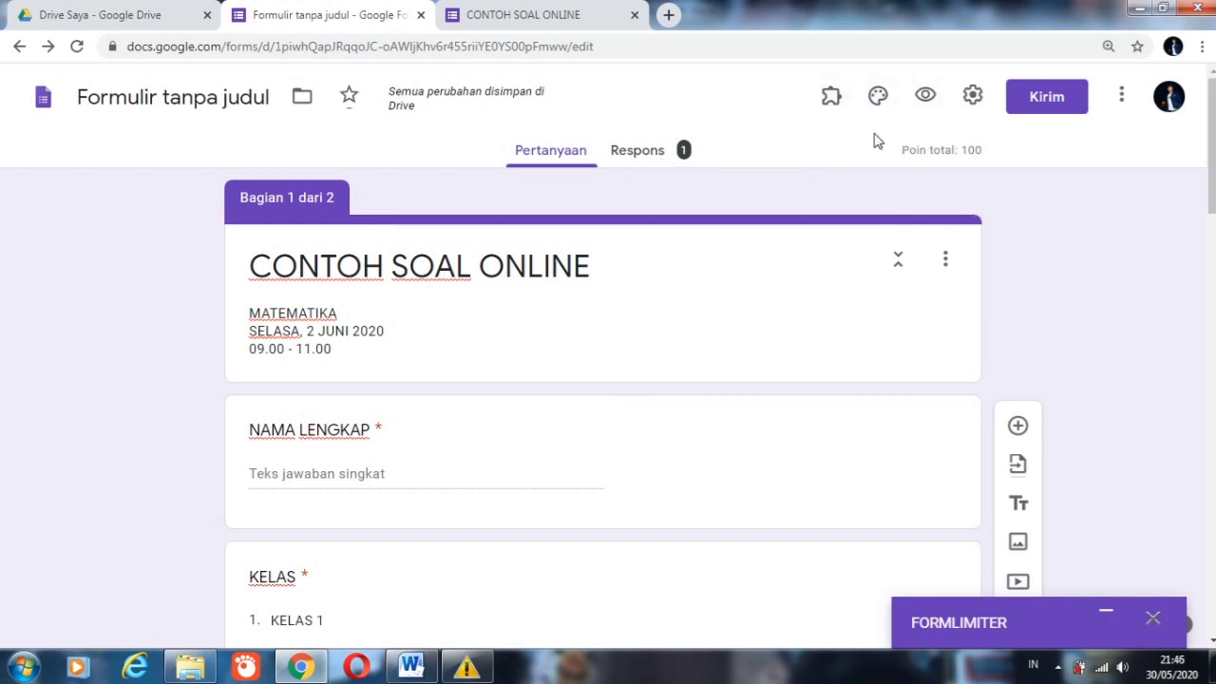
Step: Check the form's response summary, return to the questions and preview the form
click(655, 154)
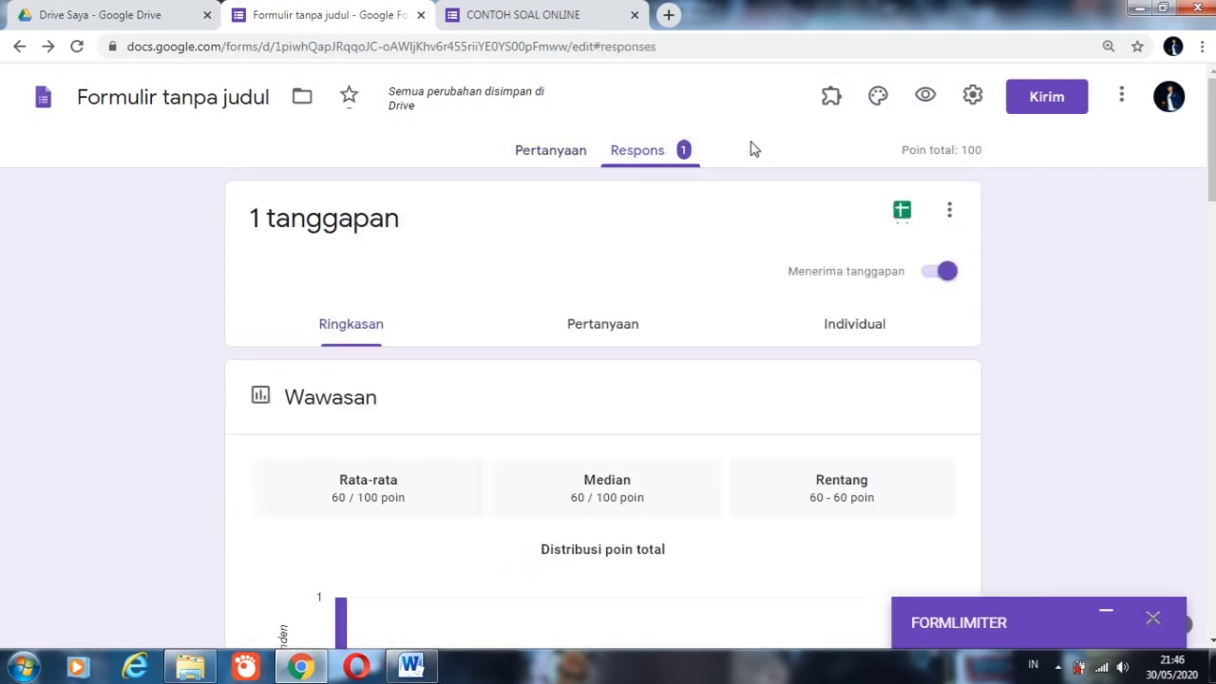
click(564, 152)
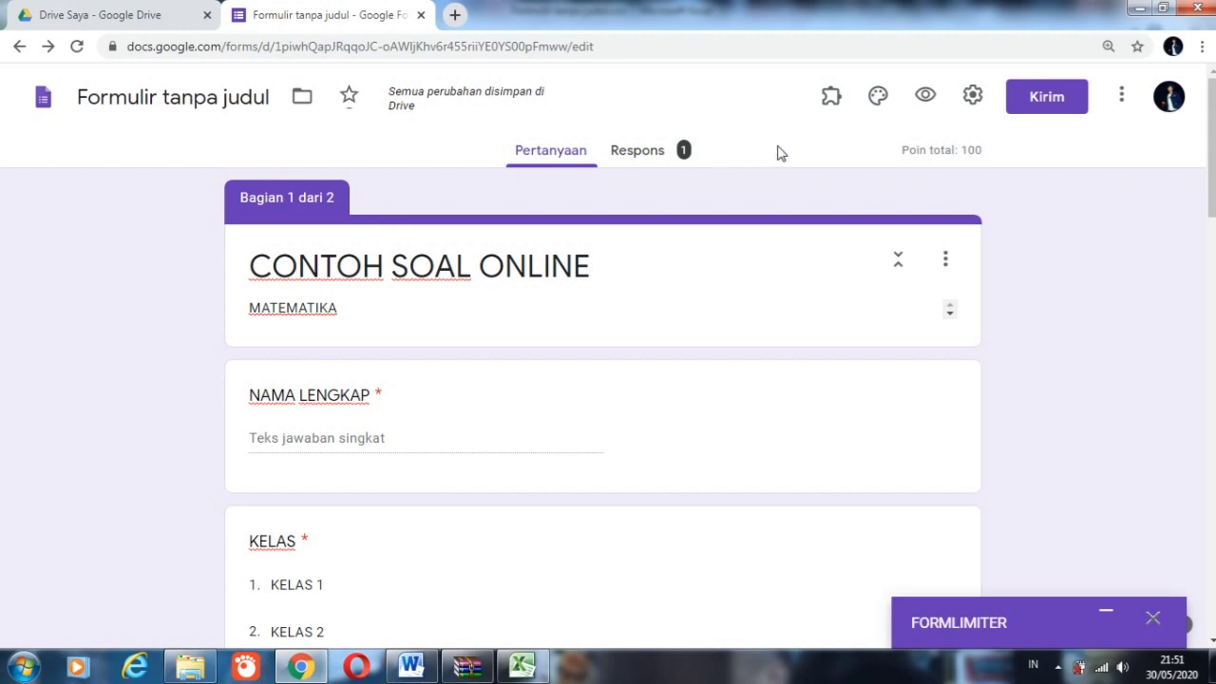
click(926, 99)
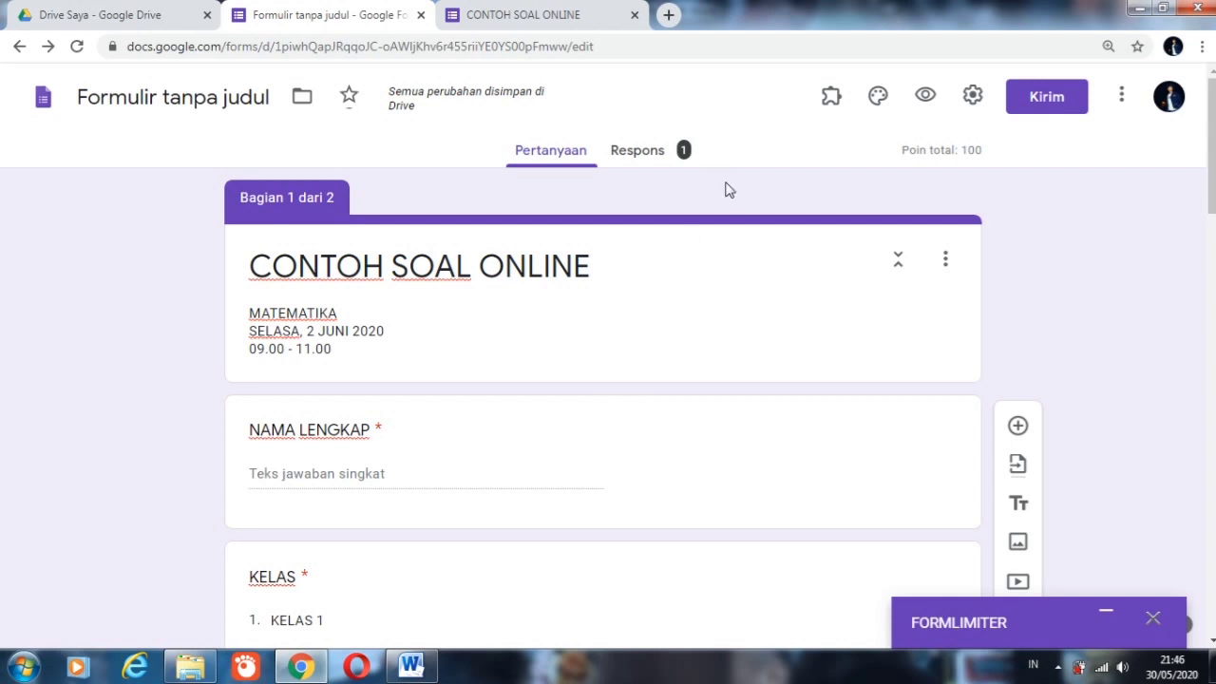
Step: Download the form's responses as a CSV file
click(645, 155)
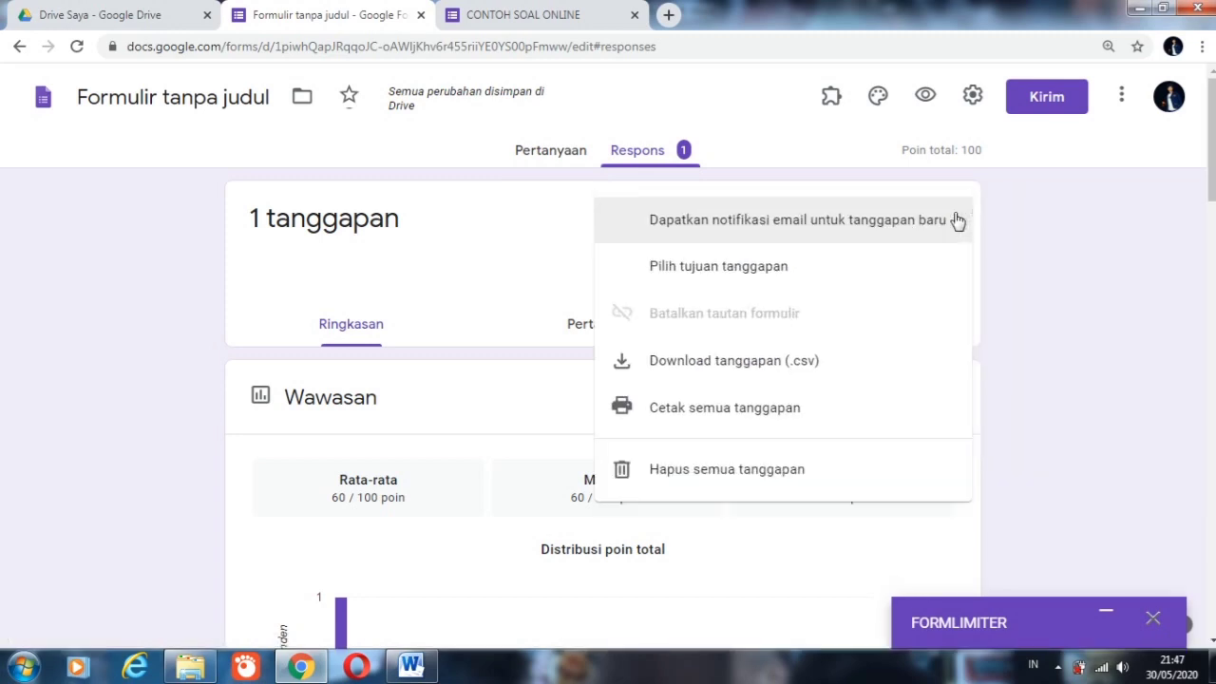
click(755, 365)
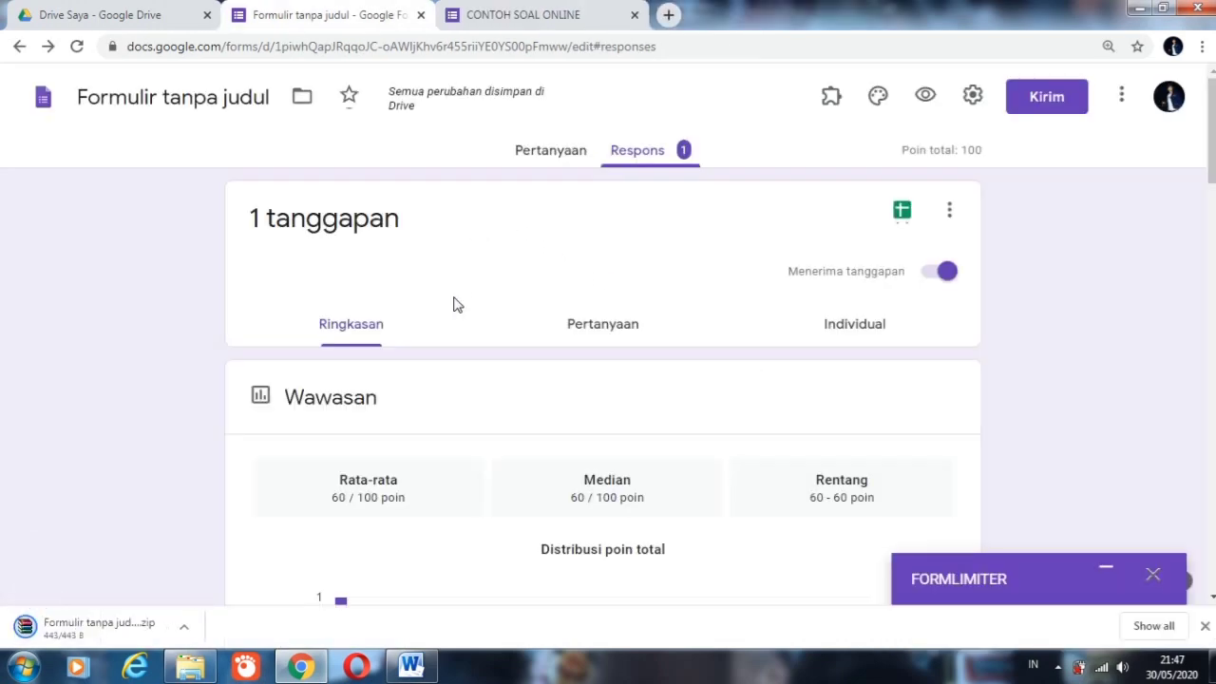
click(184, 630)
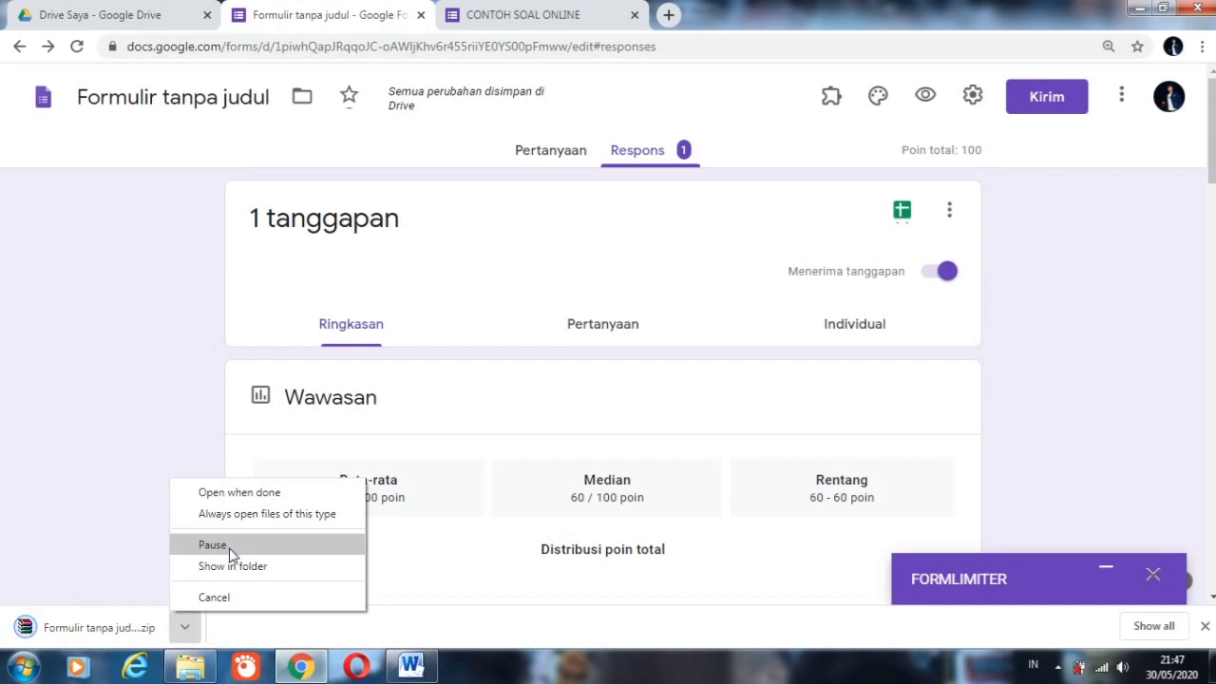
click(115, 467)
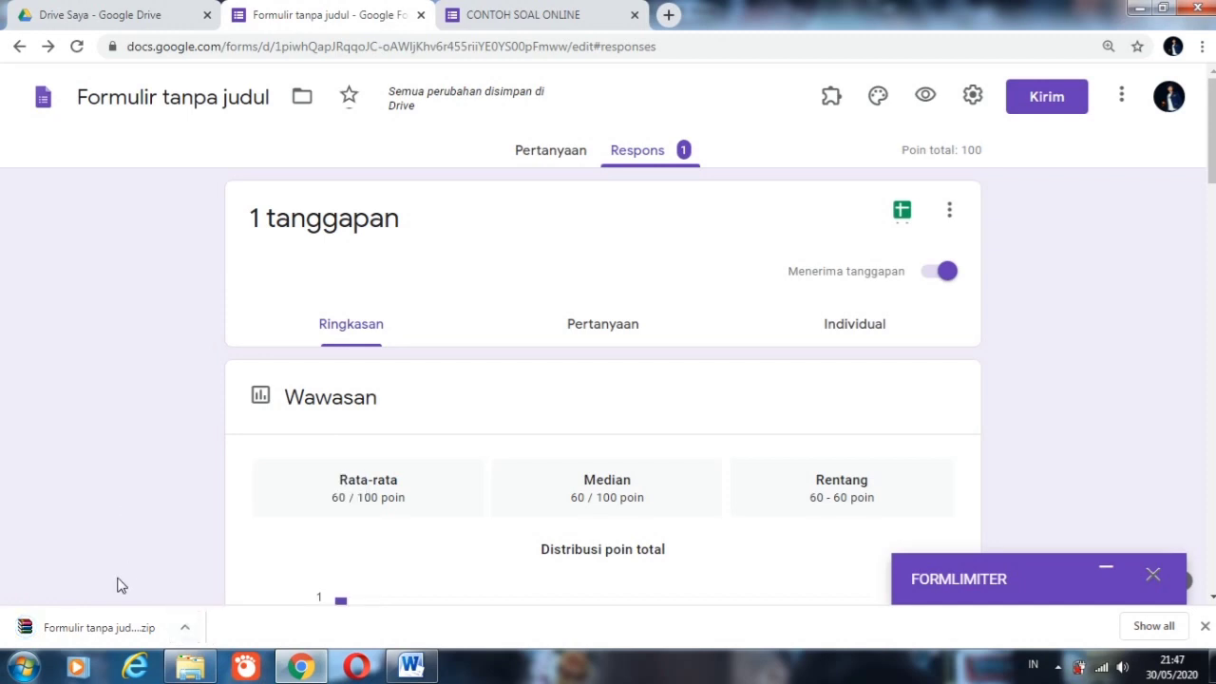
Step: Open the downloaded archive, open its CSV file in Excel, and maximize the Excel window
click(83, 635)
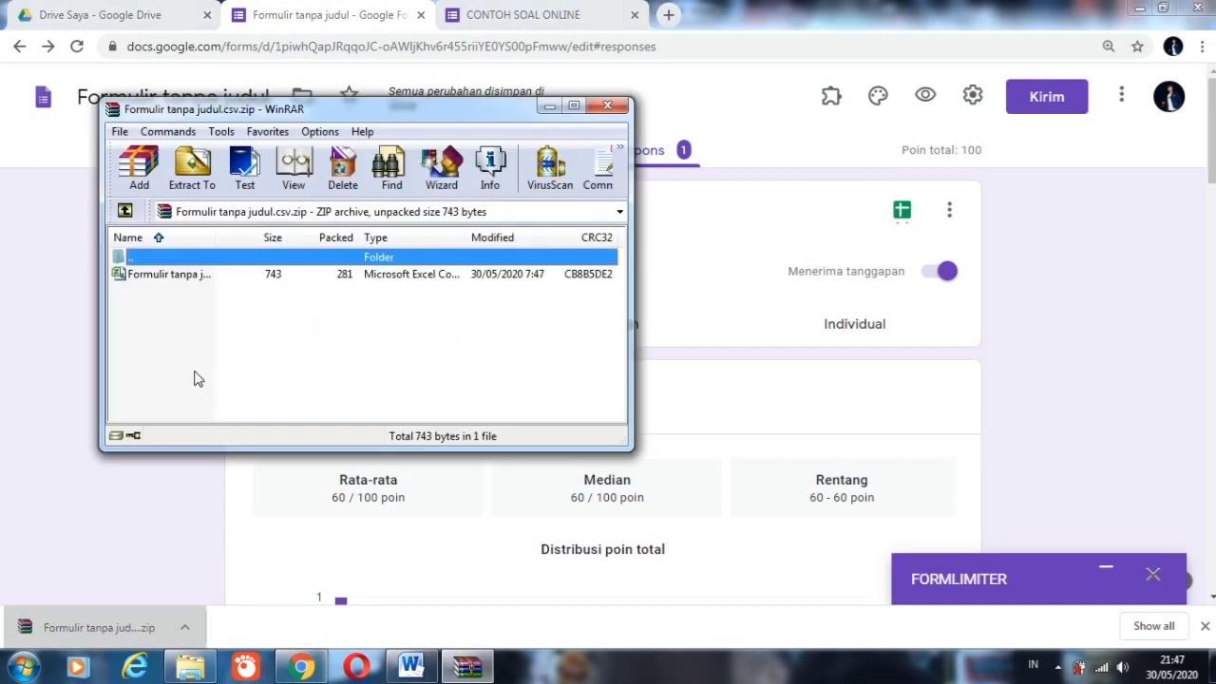
double_click(143, 275)
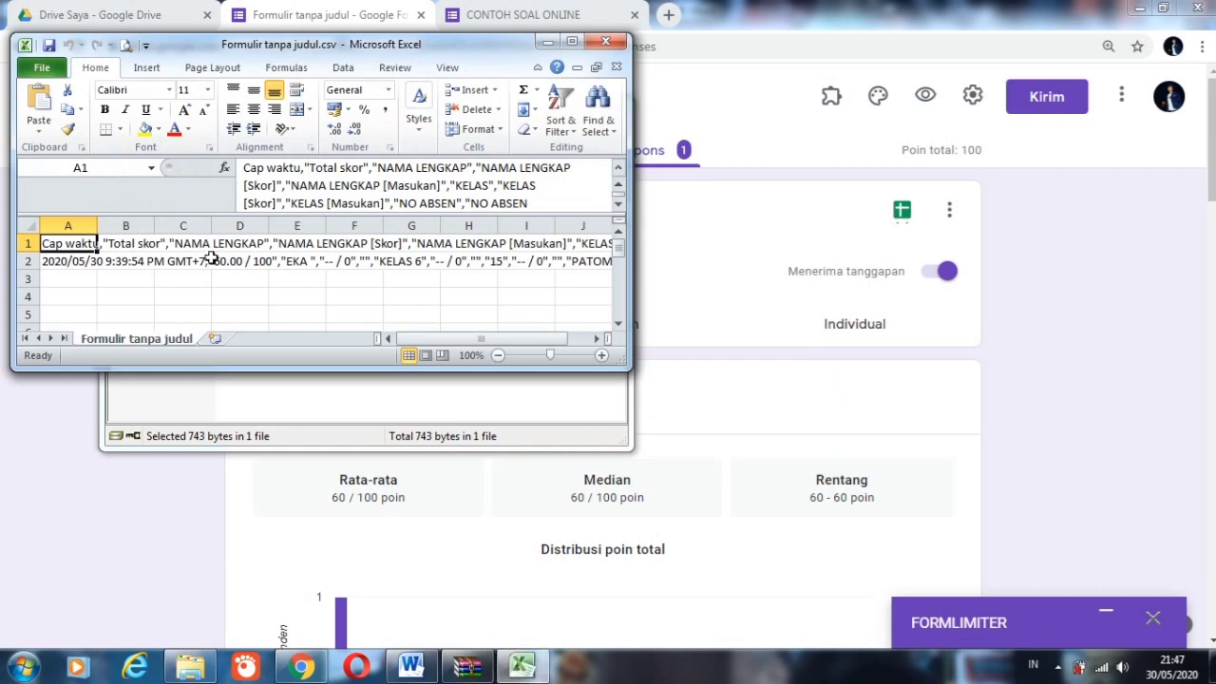
click(572, 41)
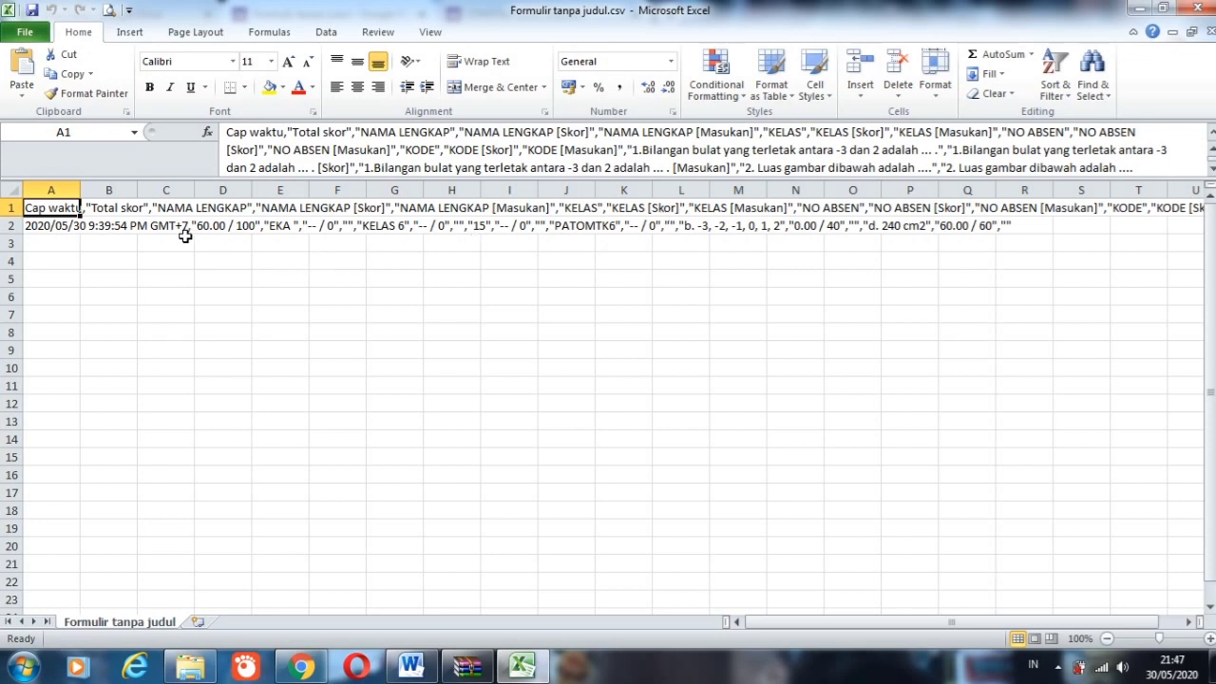
Step: Split column A with Text to Columns as delimited data, using only the comma as delimiter
click(68, 185)
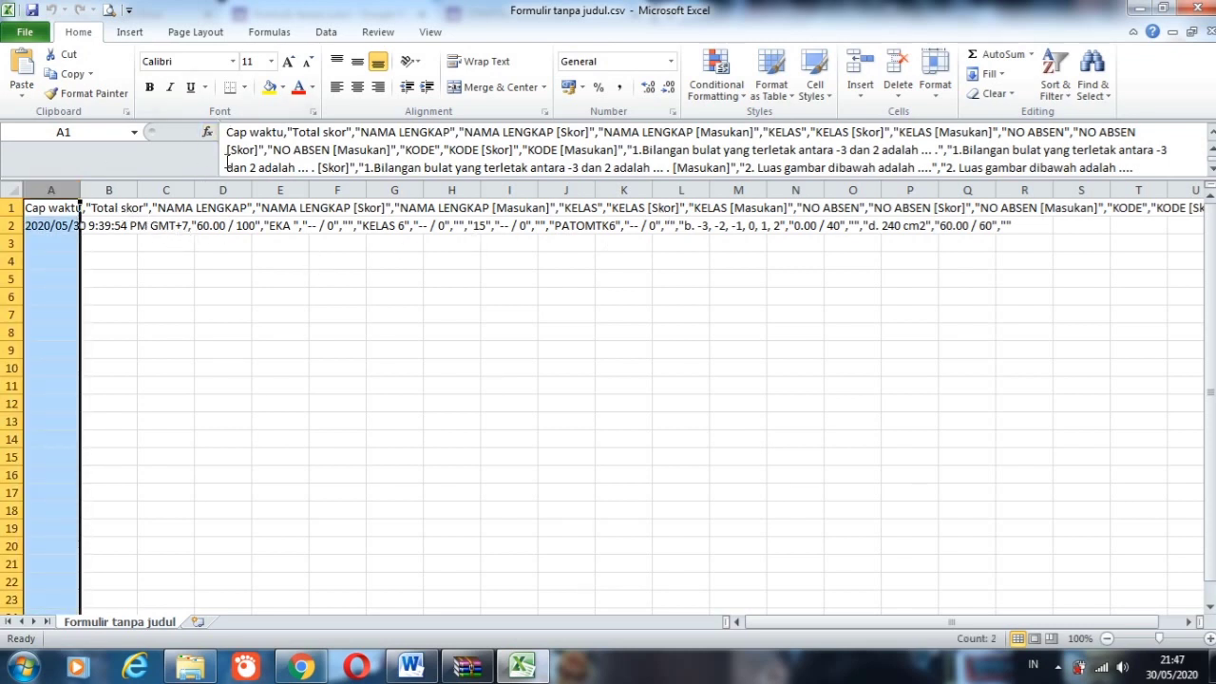
click(325, 32)
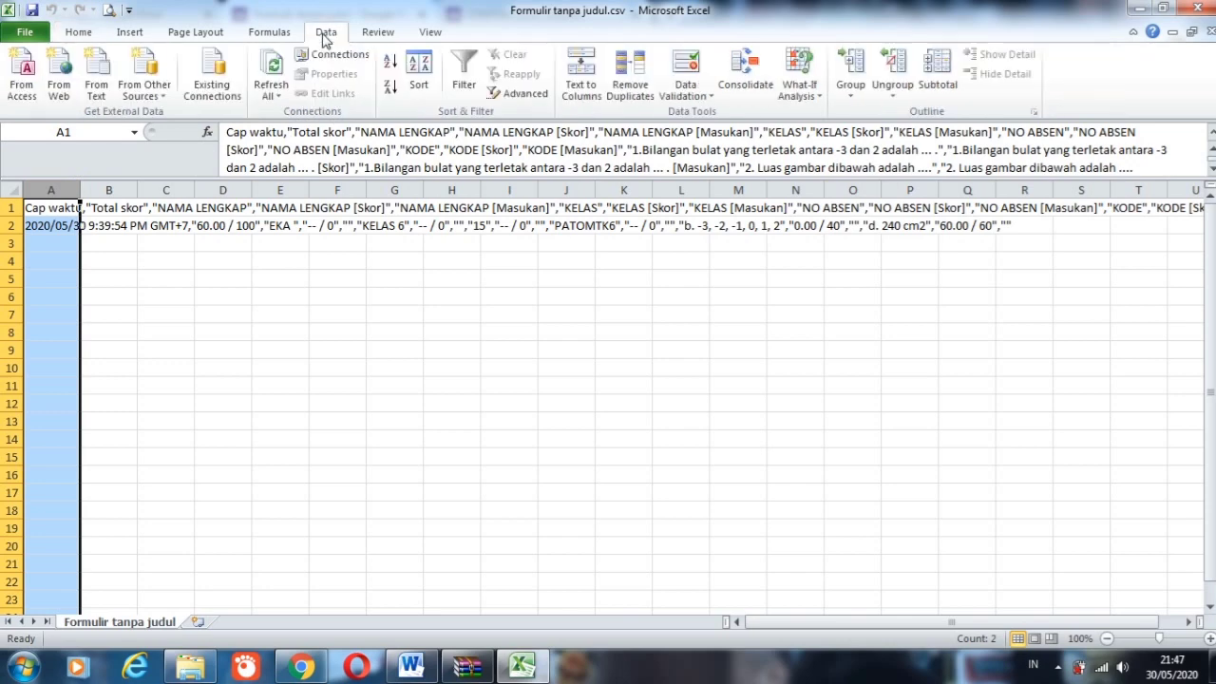
click(583, 72)
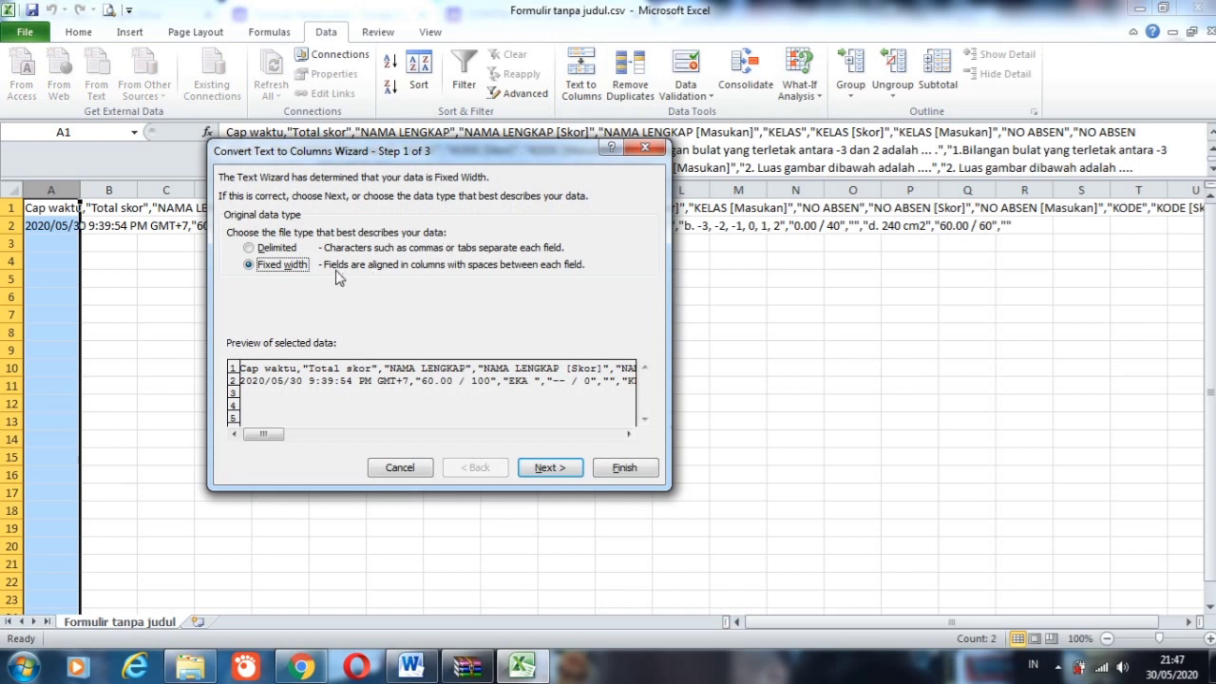
click(270, 250)
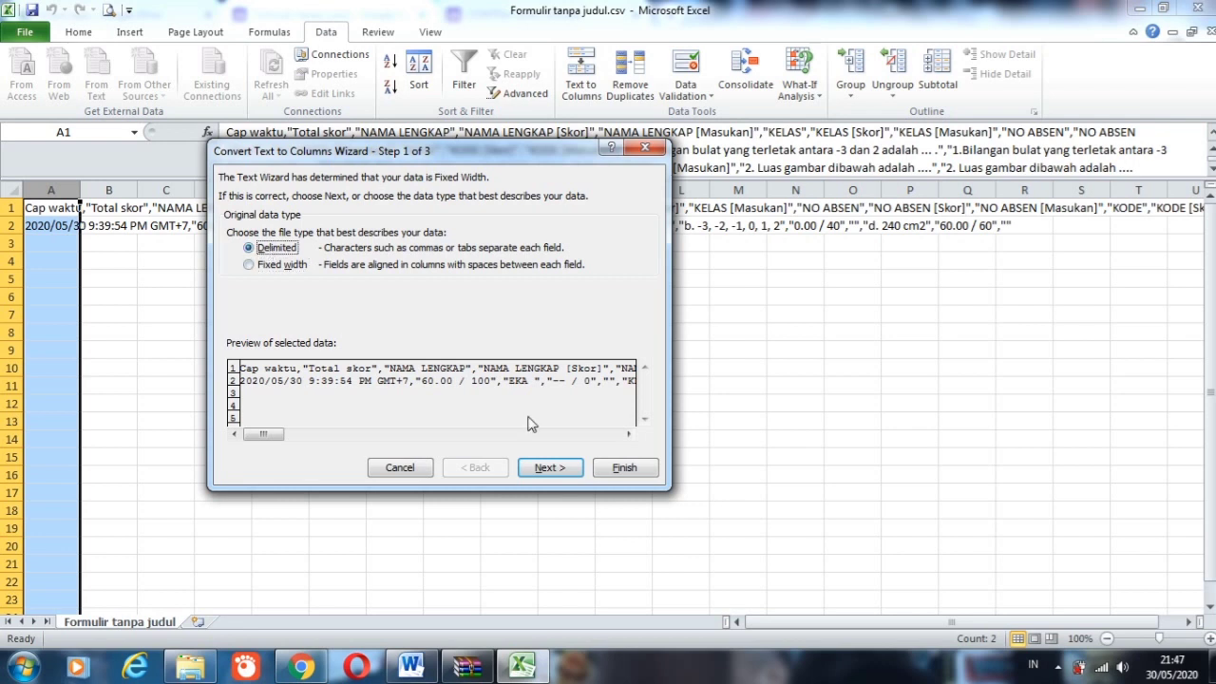
click(547, 469)
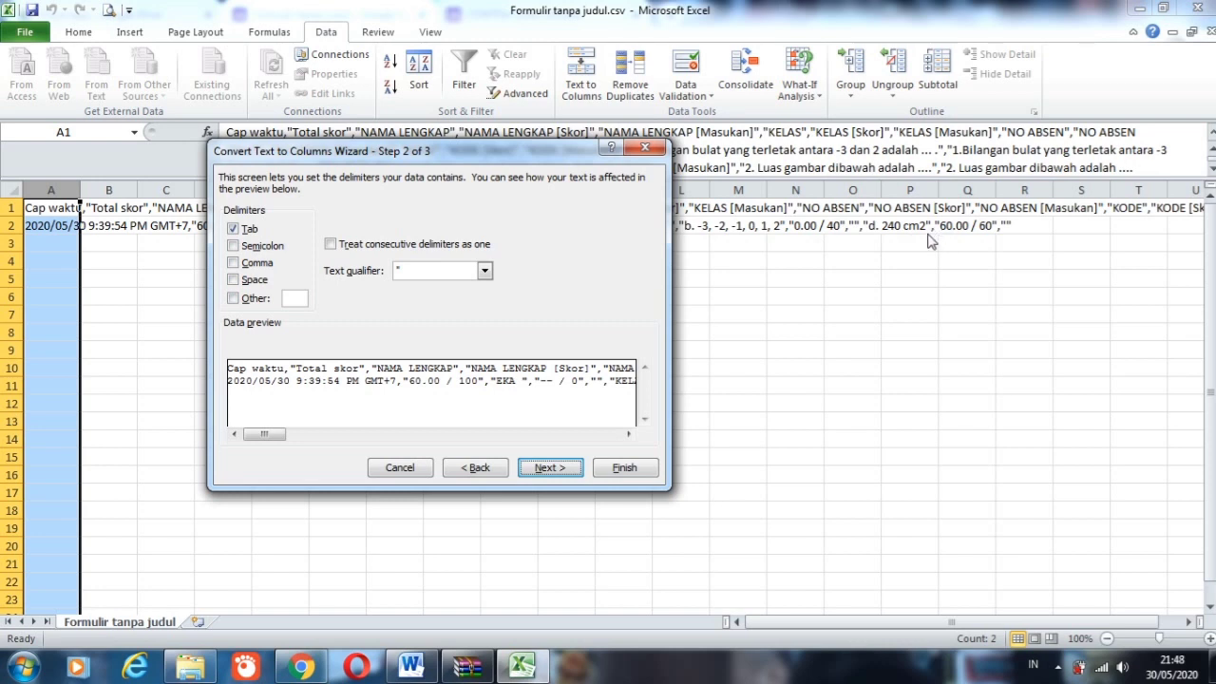
click(253, 263)
click(245, 229)
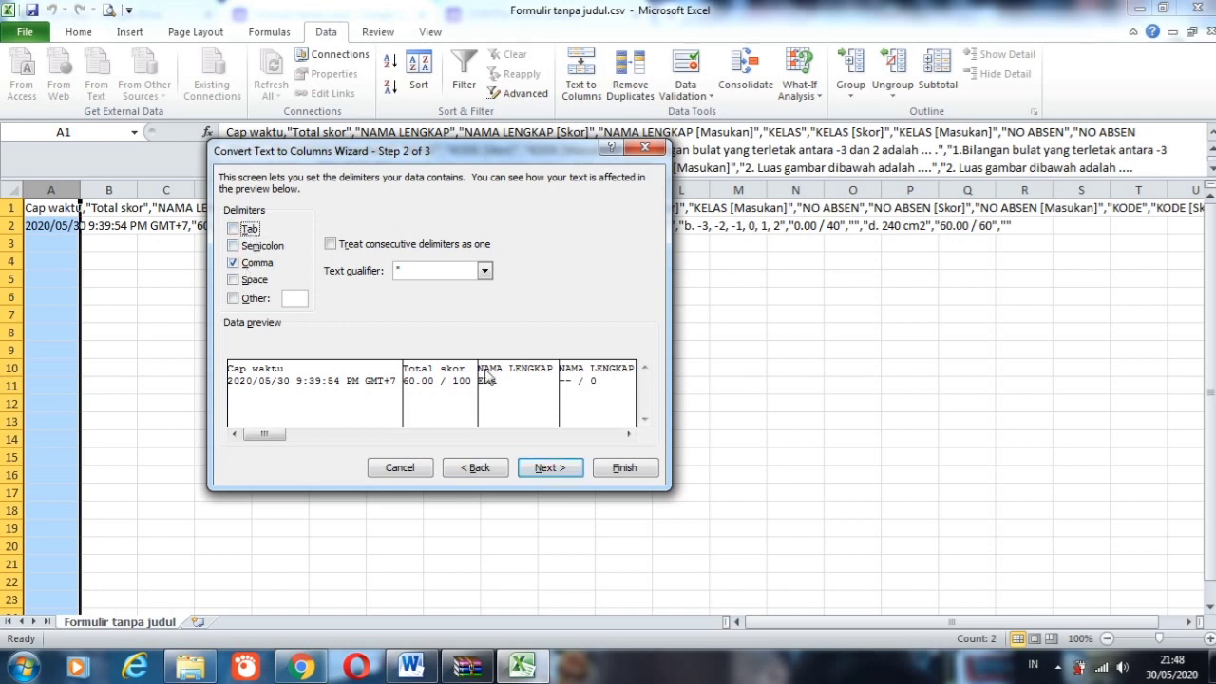
click(544, 468)
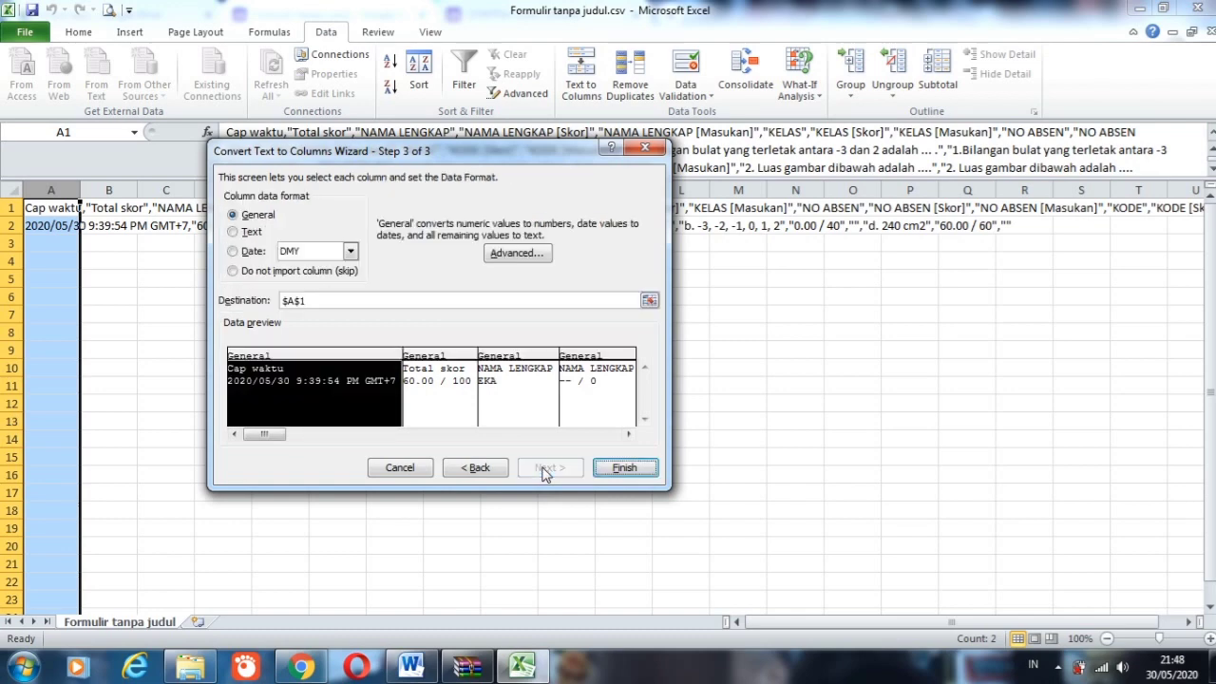
click(624, 467)
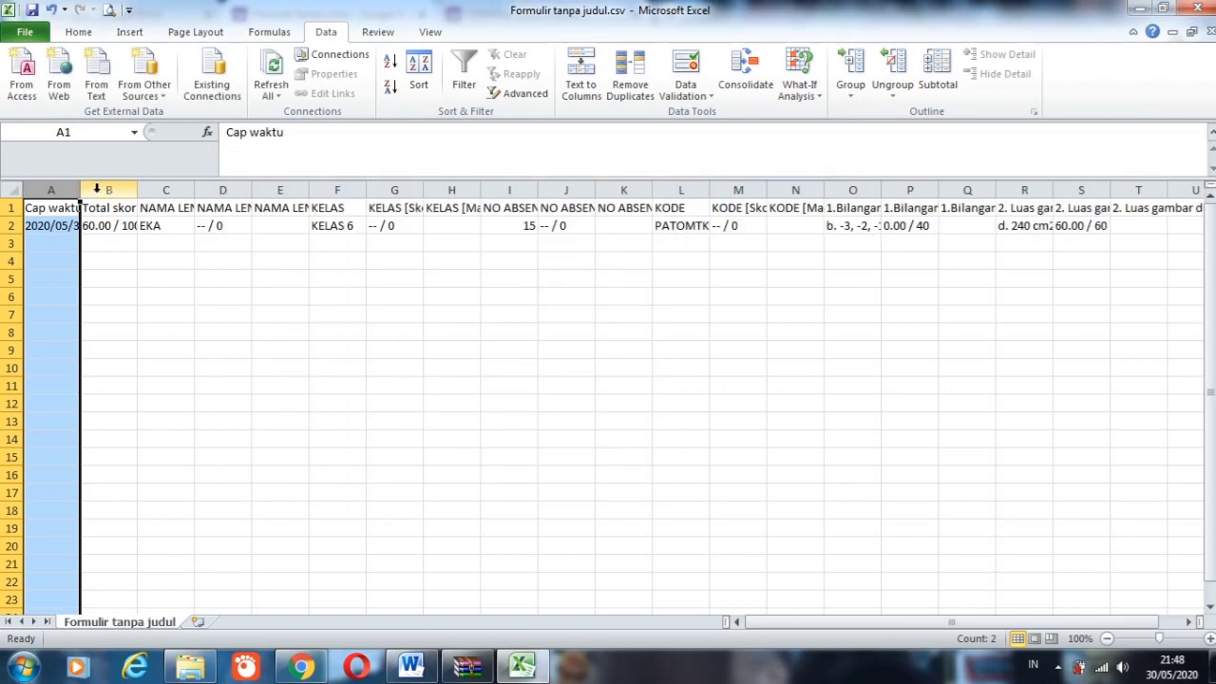
Step: Widen columns A to G and L to N to fit their response headers and values
drag(81, 194, 351, 196)
drag(206, 192, 217, 192)
drag(419, 190, 1004, 173)
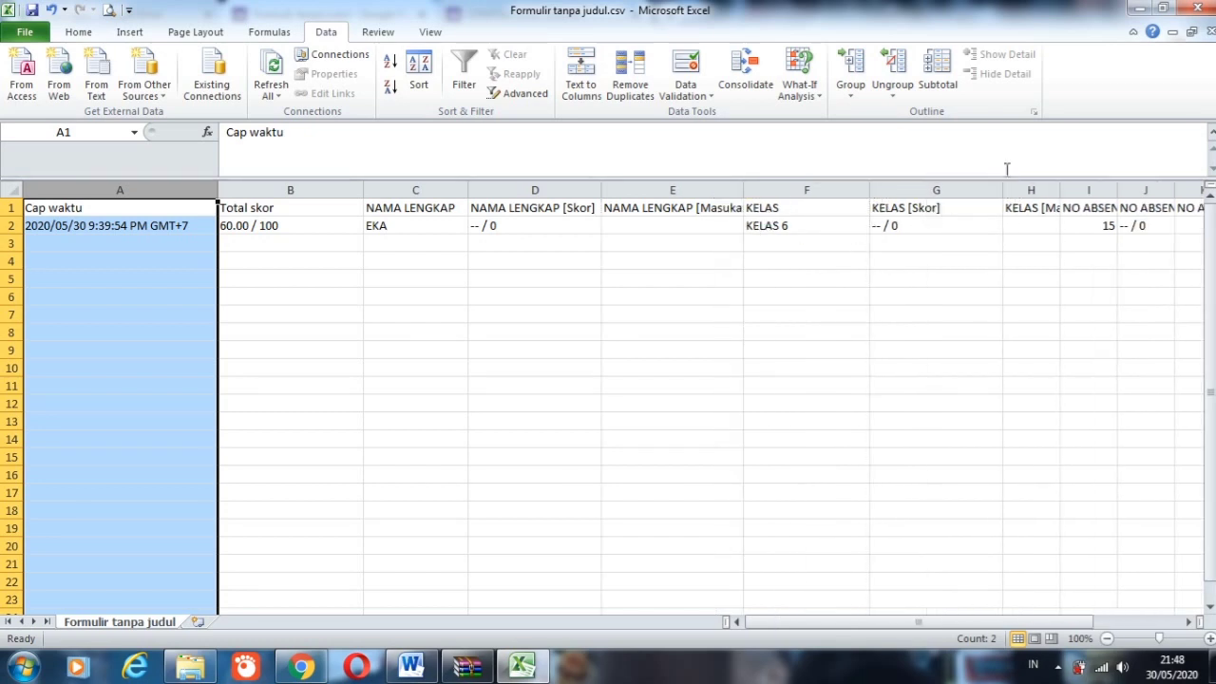
drag(956, 309, 773, 317)
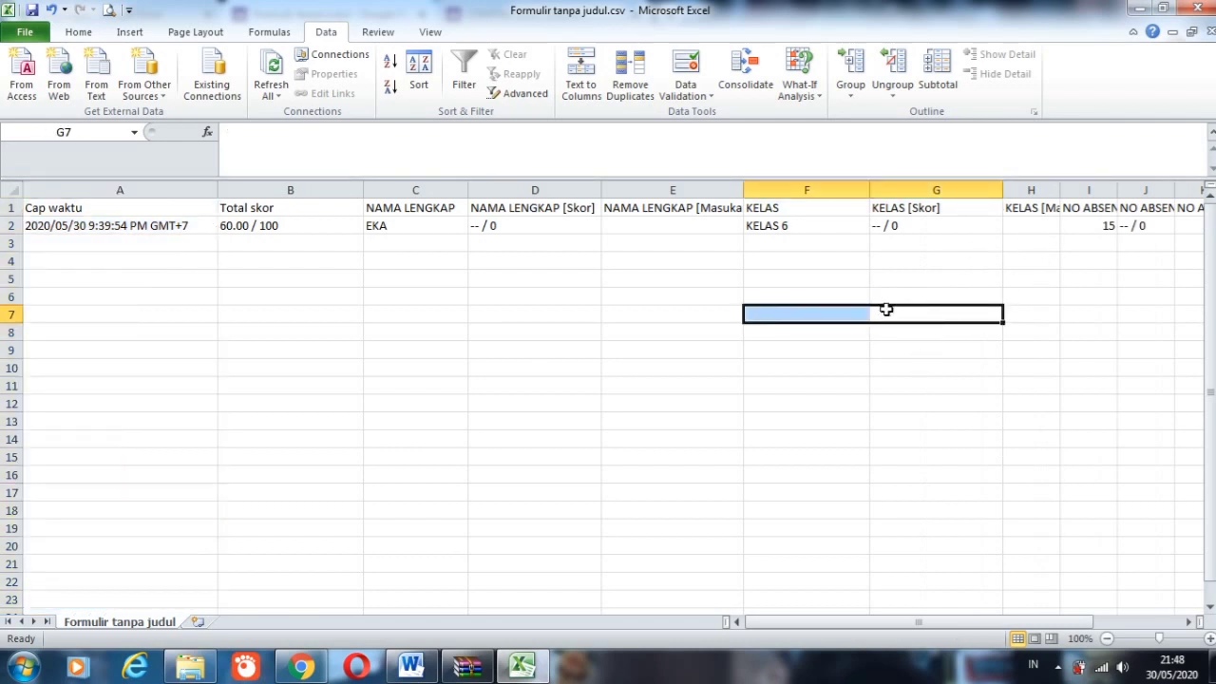
drag(845, 624, 976, 616)
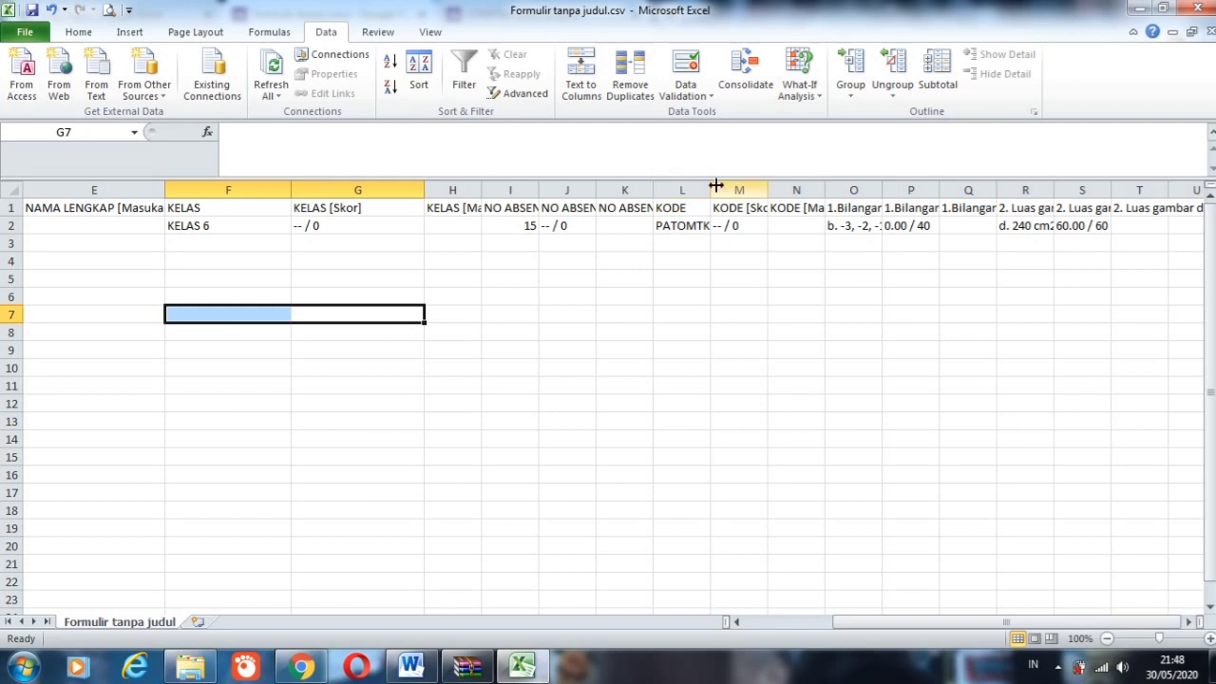
drag(719, 185, 760, 185)
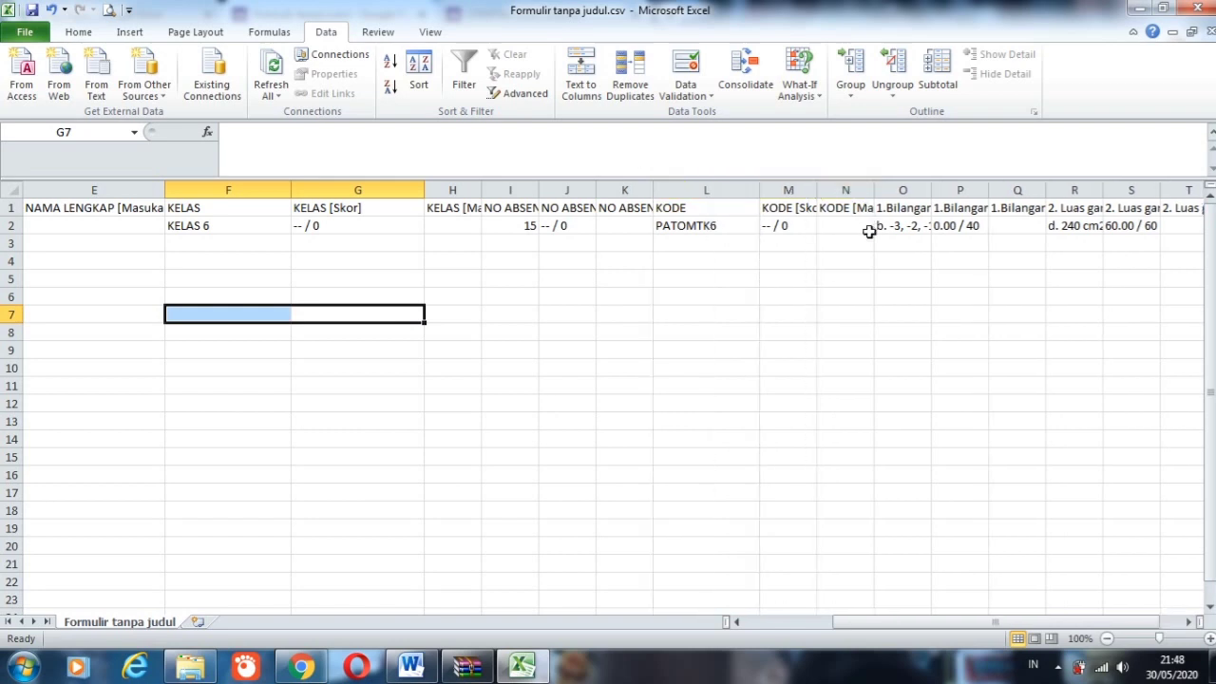
drag(814, 193, 991, 191)
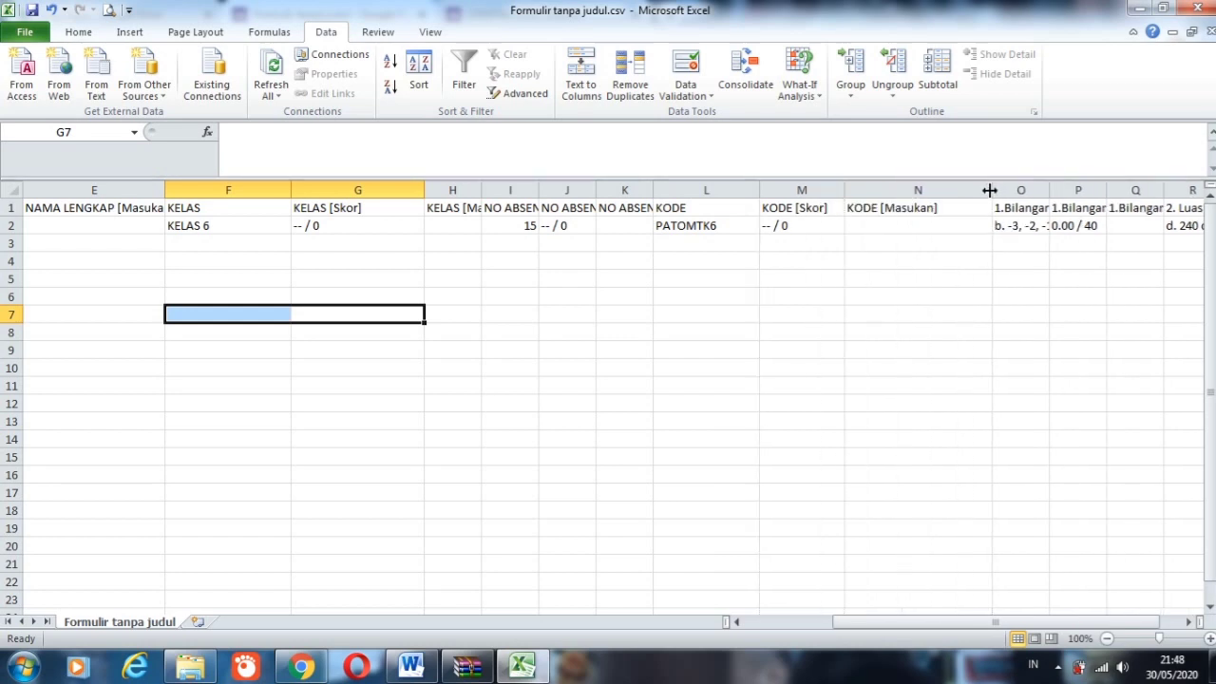
Step: Delete columns J to N, which hold the NO ABSEN score and feedback and all the KODE data
click(890, 186)
key(shift+Left)
key(shift+Left)
key(shift+Left)
key(shift+Left)
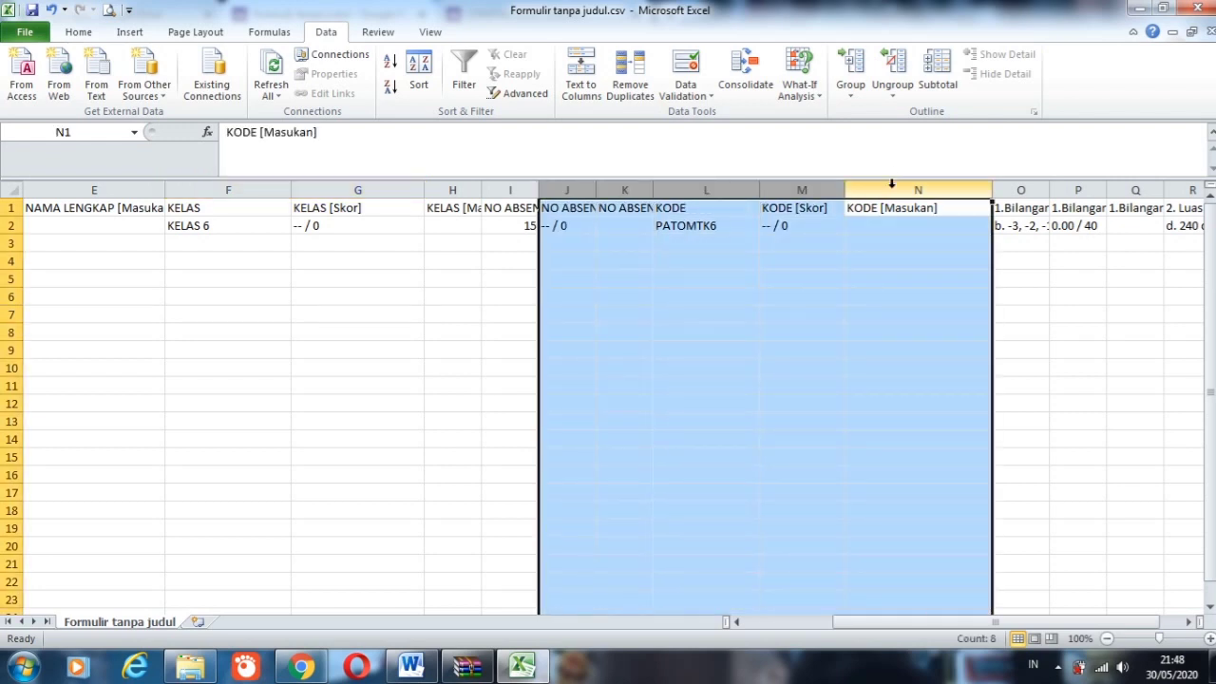
right_click(893, 190)
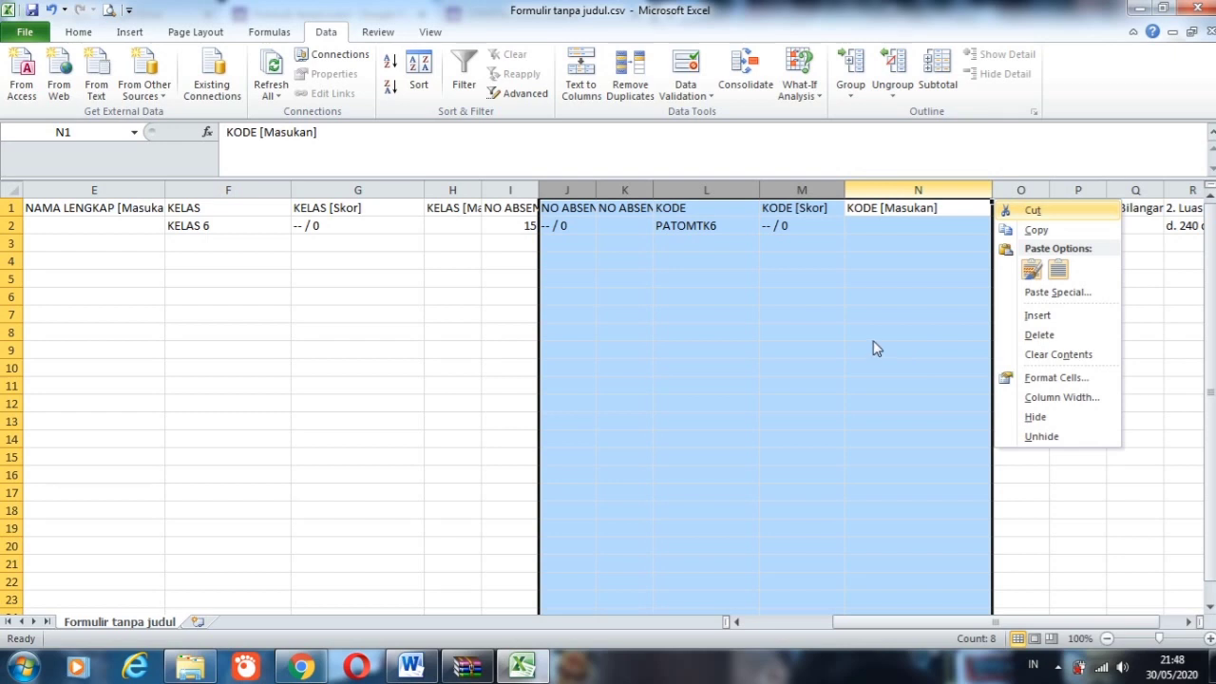
right_click(813, 191)
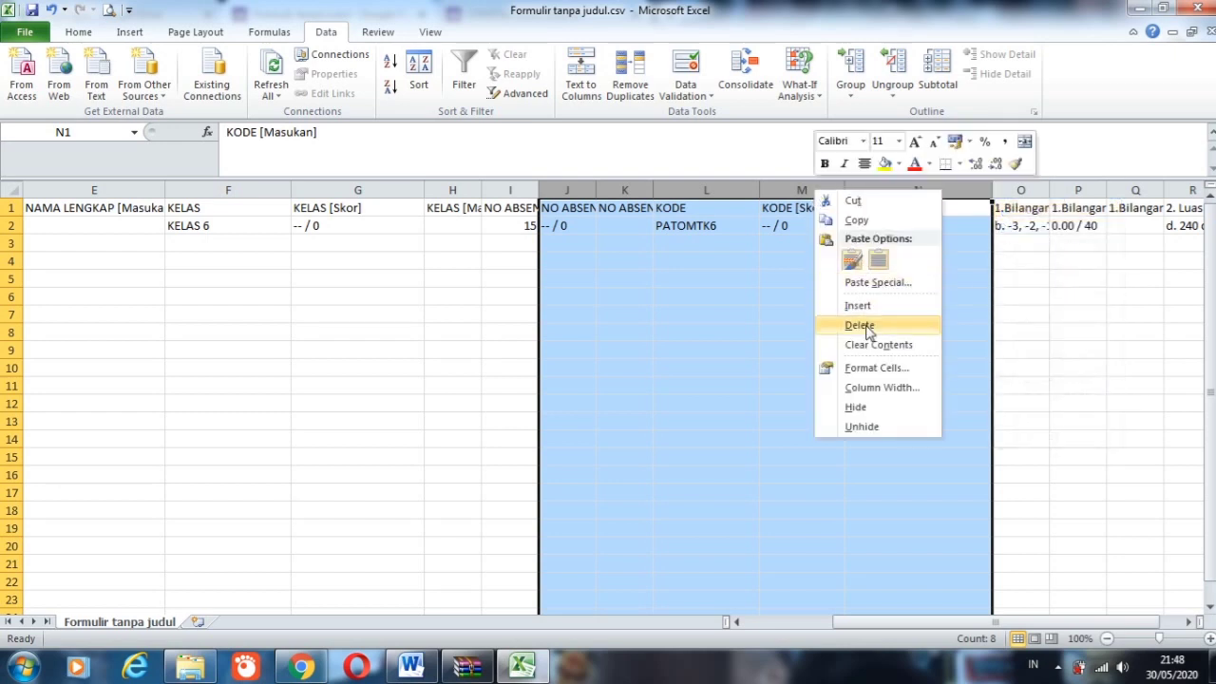
click(869, 326)
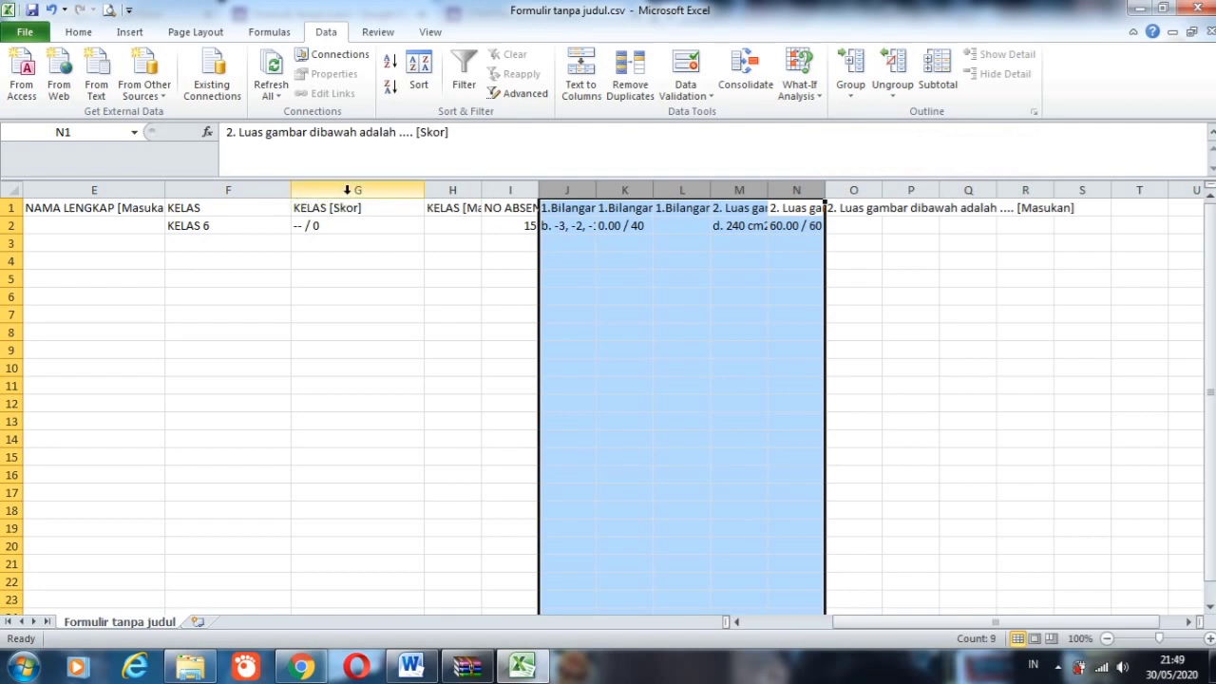
Step: Delete the KELAS [Skor] and KELAS [Masukan] columns beside the KELAS column
right_click(349, 195)
click(393, 330)
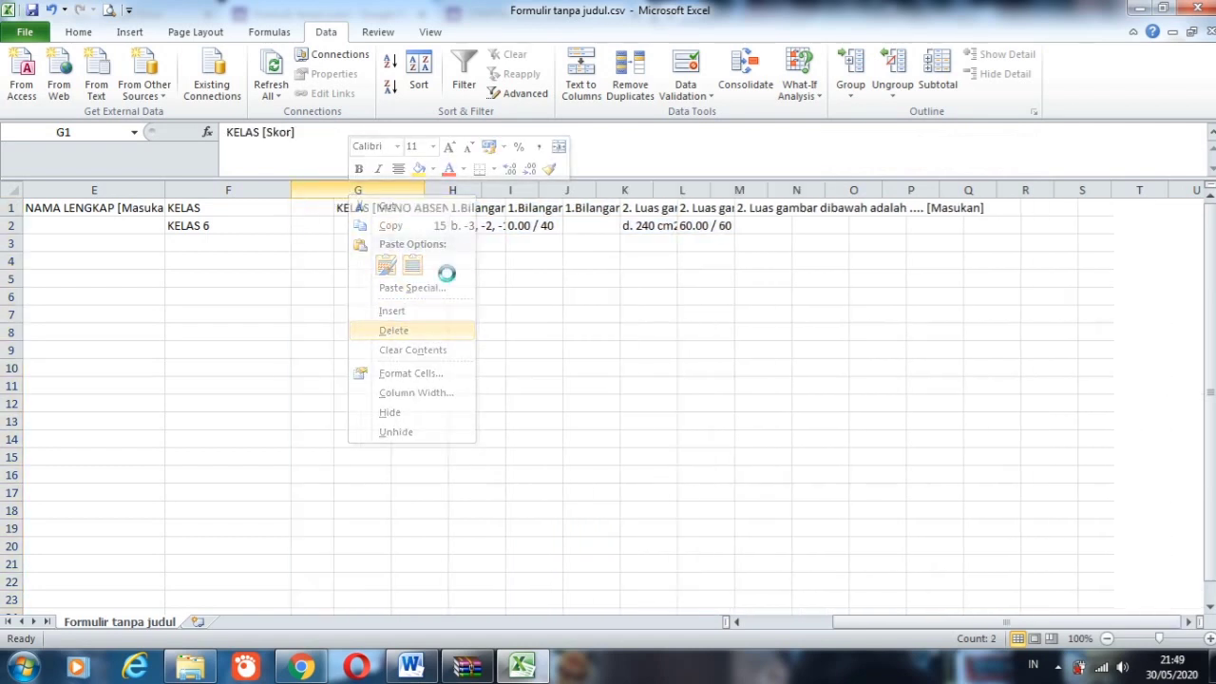
right_click(324, 188)
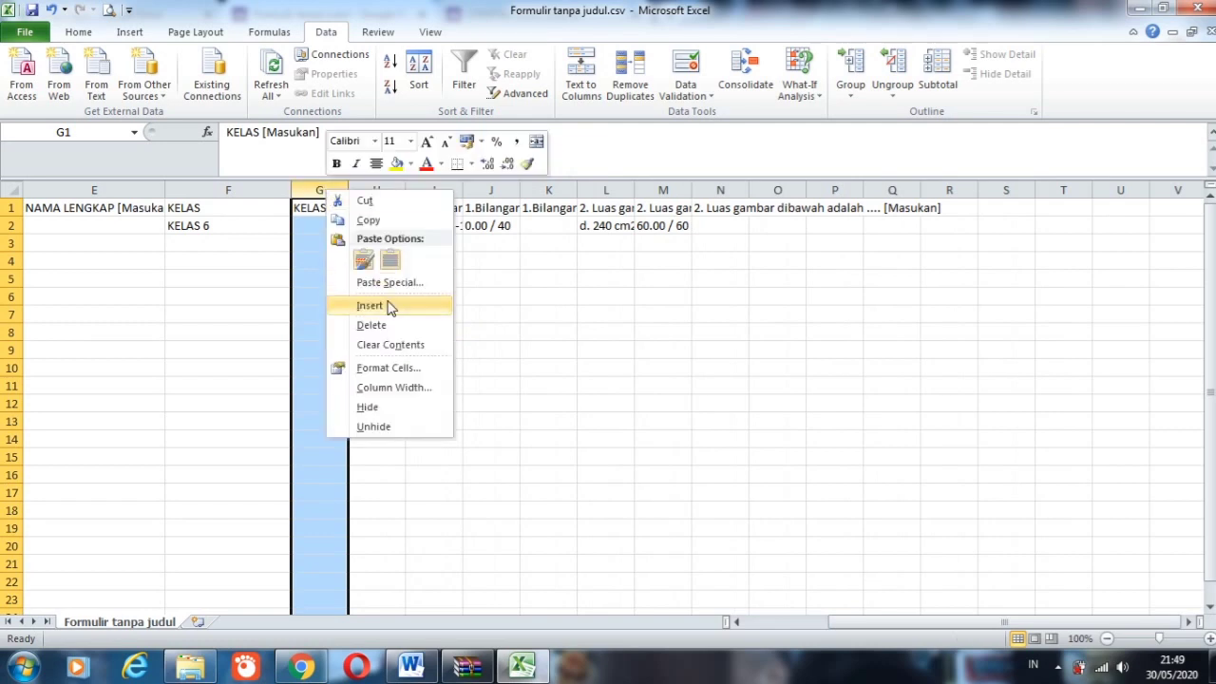
click(384, 328)
click(486, 296)
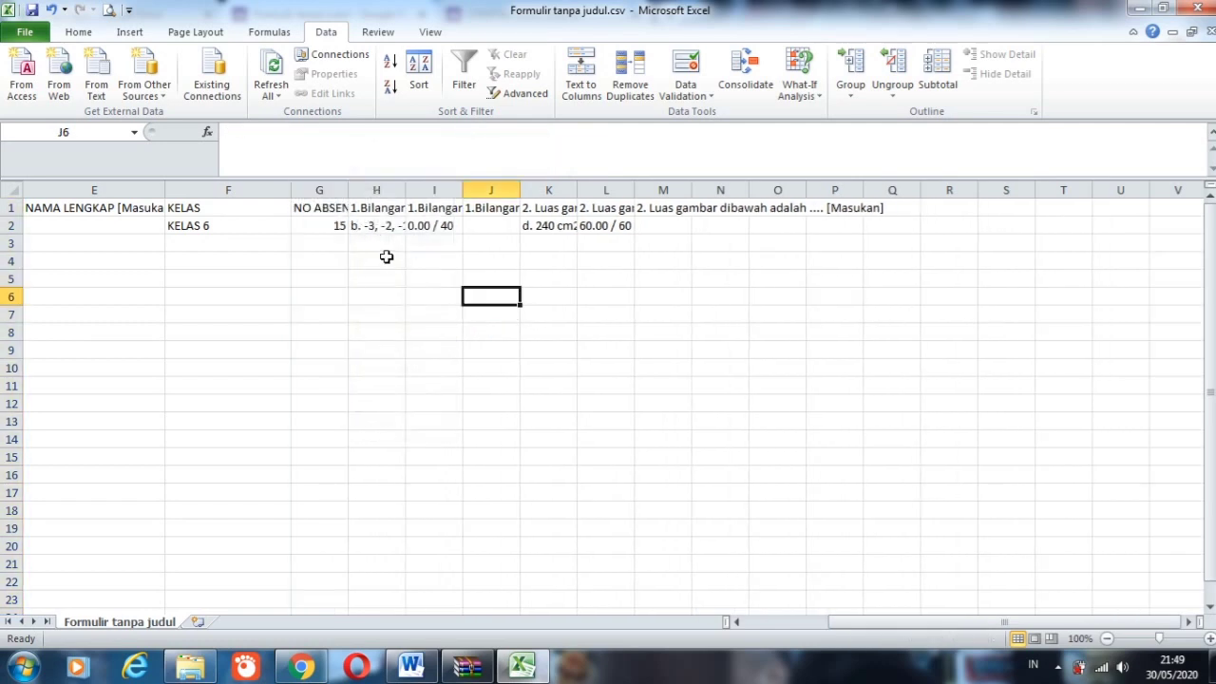
Step: Widen columns G, H, I and K to show more of their headers and values, and check the question 2 header and answer
drag(348, 190, 410, 190)
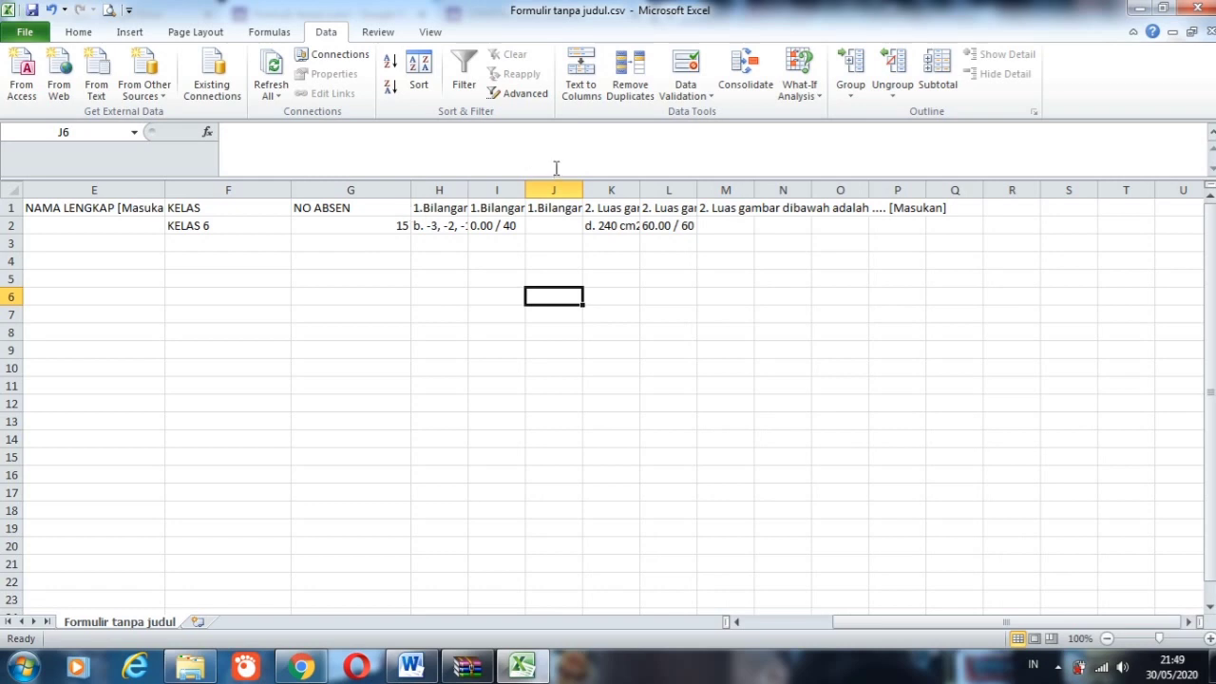
drag(468, 190, 533, 190)
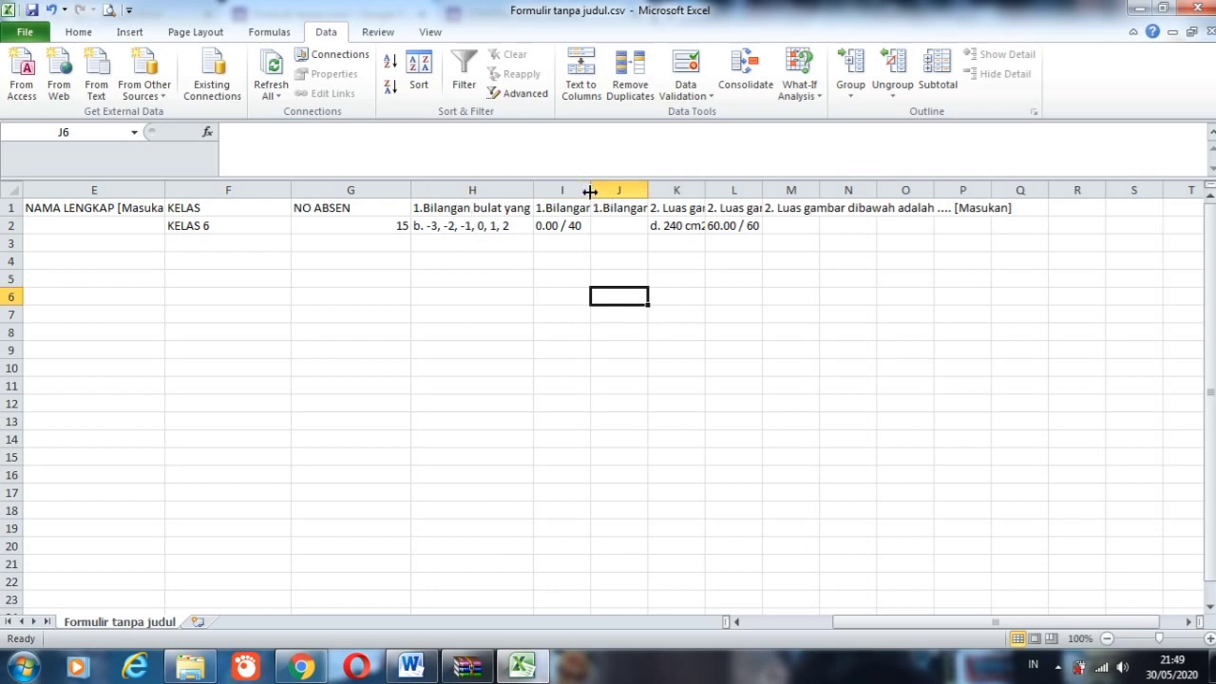
drag(590, 191, 666, 191)
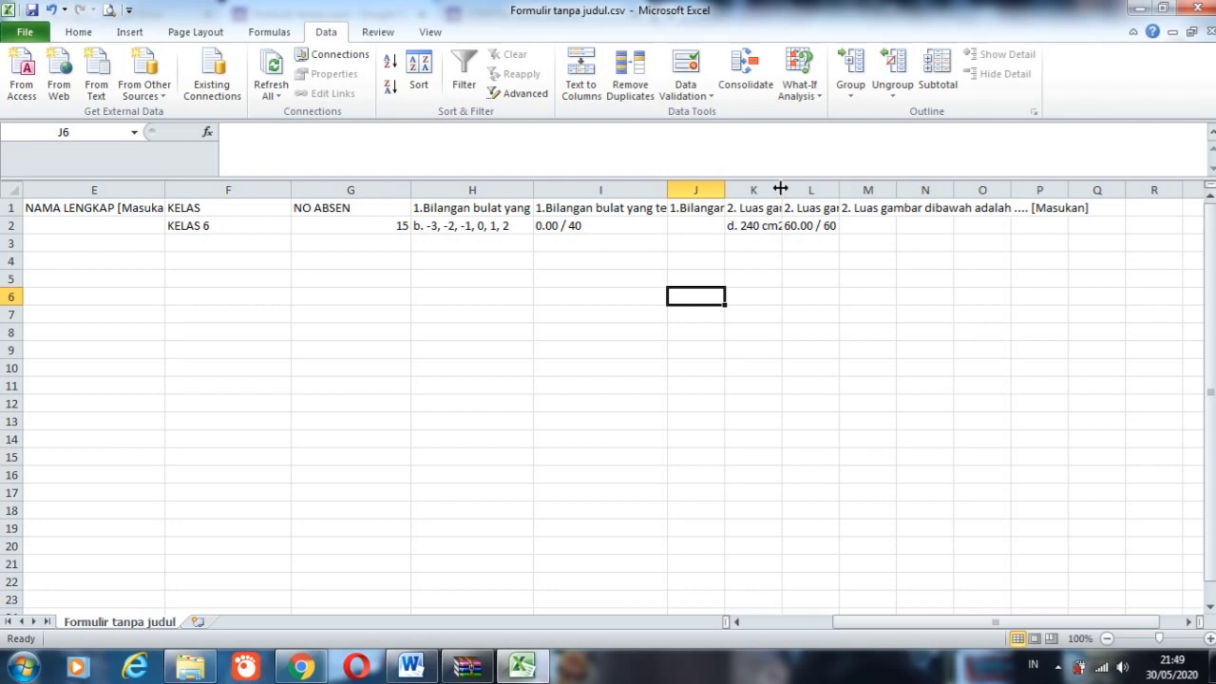
drag(780, 189, 873, 189)
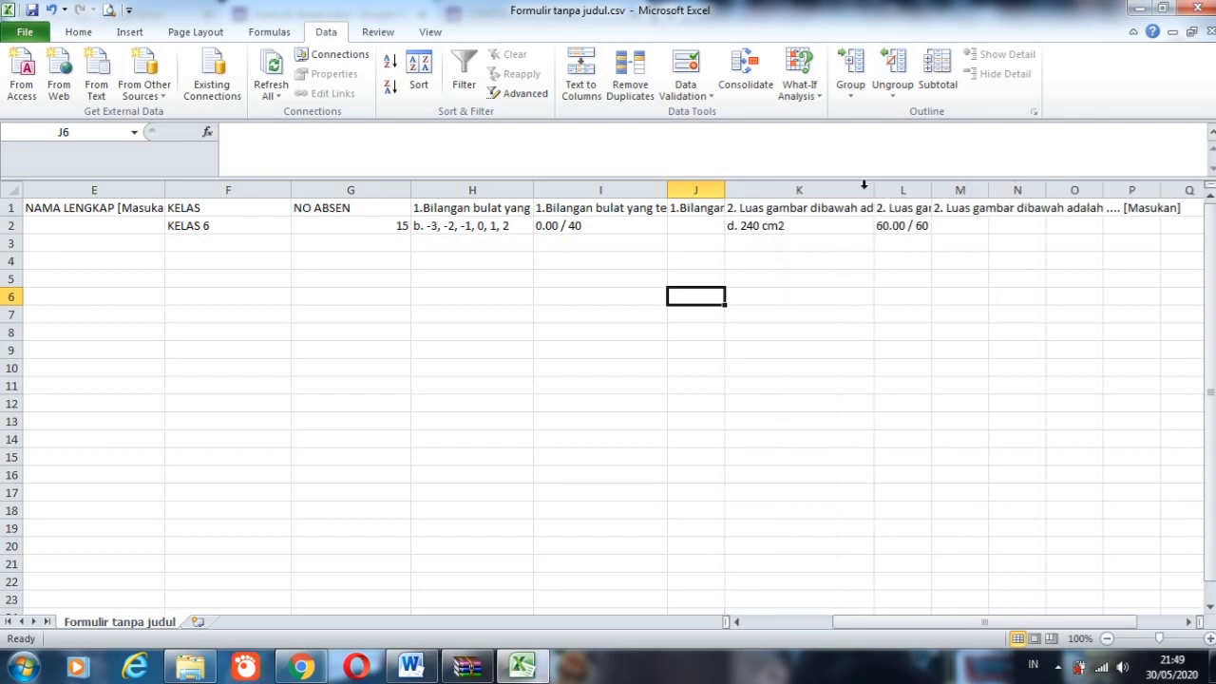
click(815, 207)
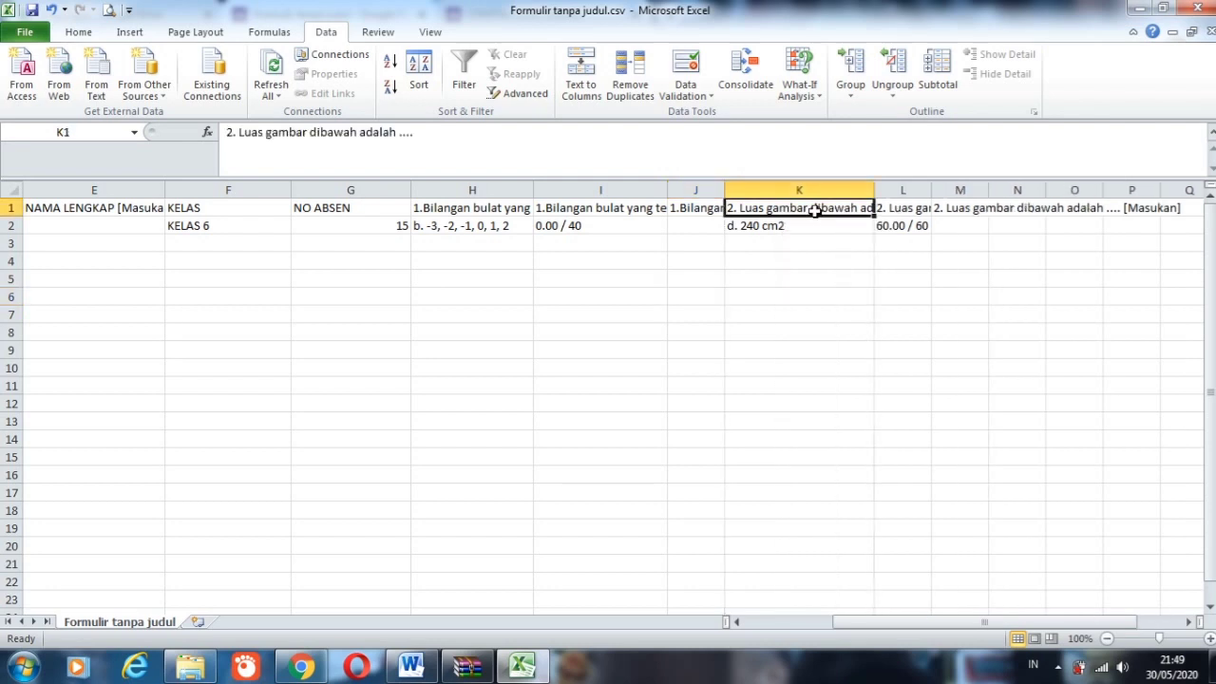
click(766, 239)
click(770, 226)
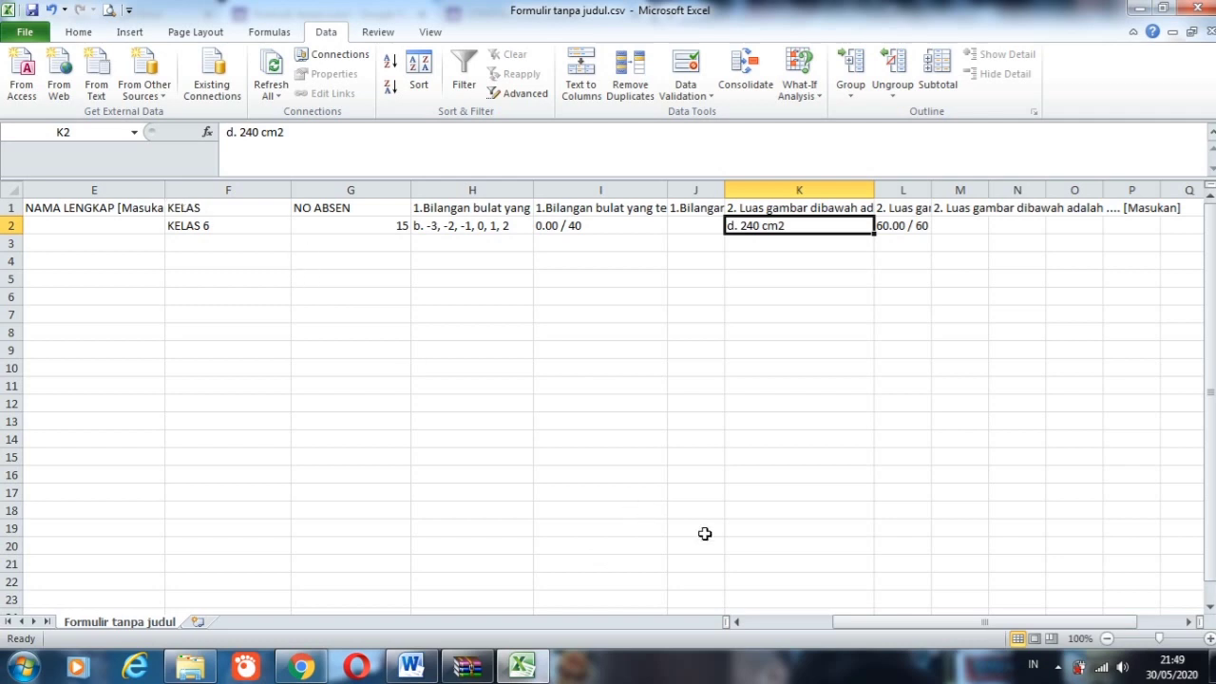
drag(882, 622, 734, 630)
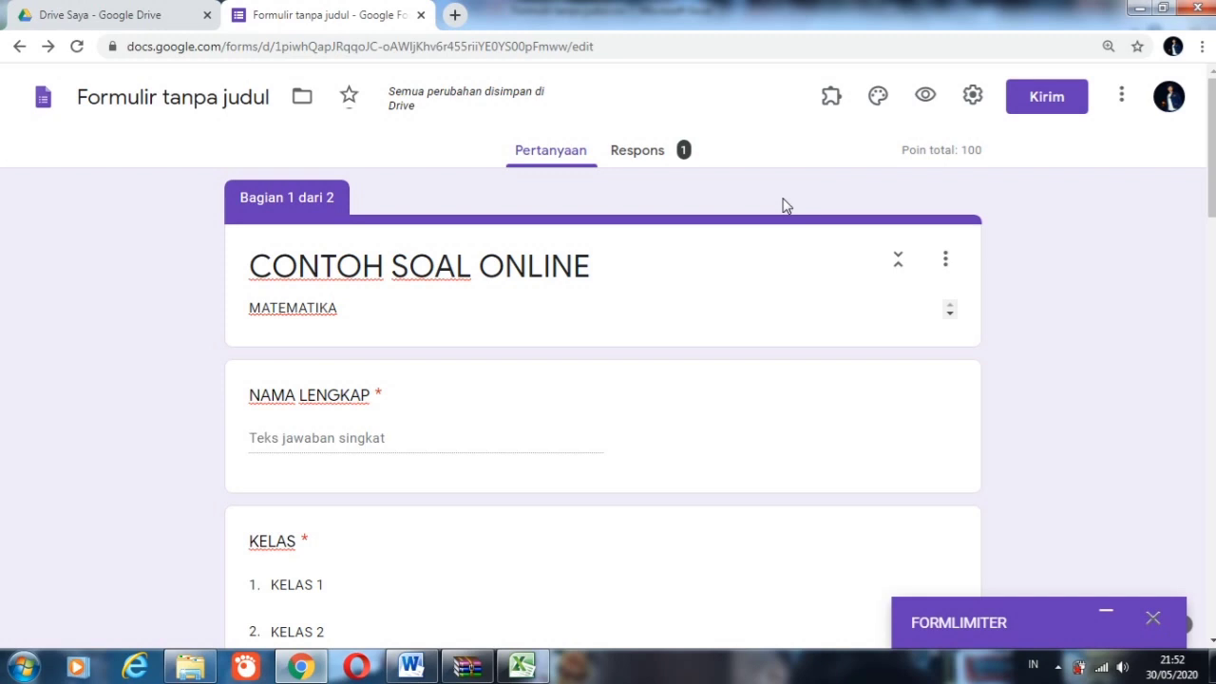
Step: In the Google Forms editor in Chrome, open the form's sharing link and shorten its URL for copying
click(1045, 107)
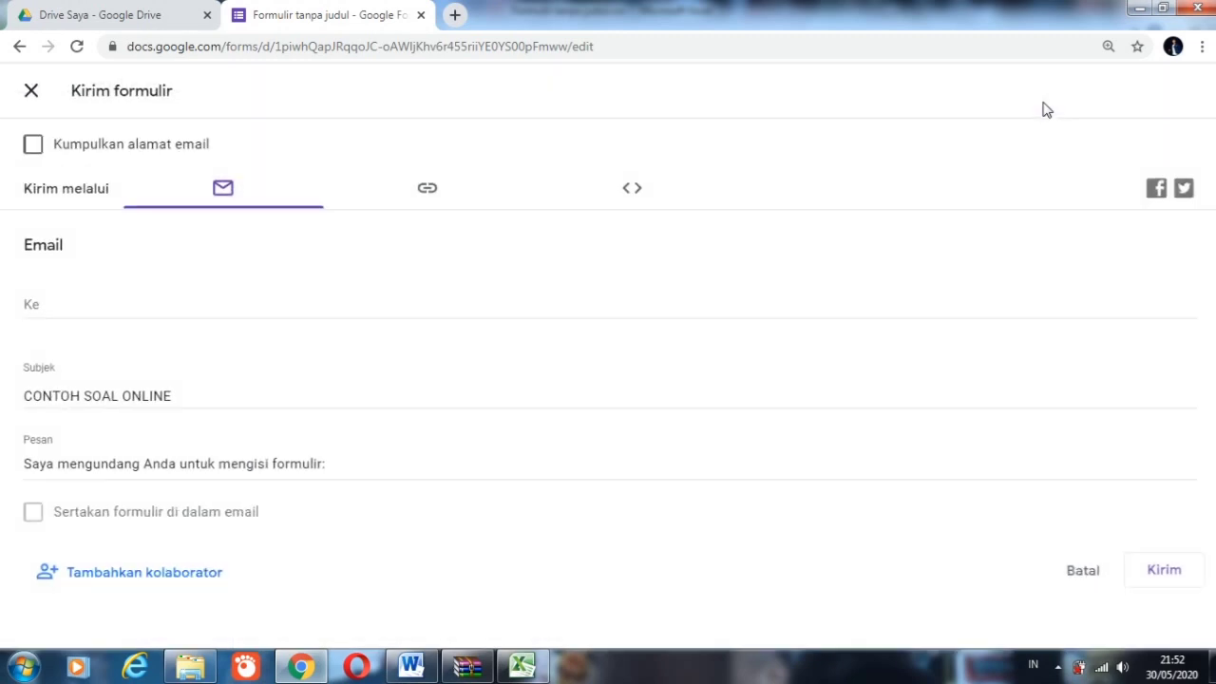
click(427, 193)
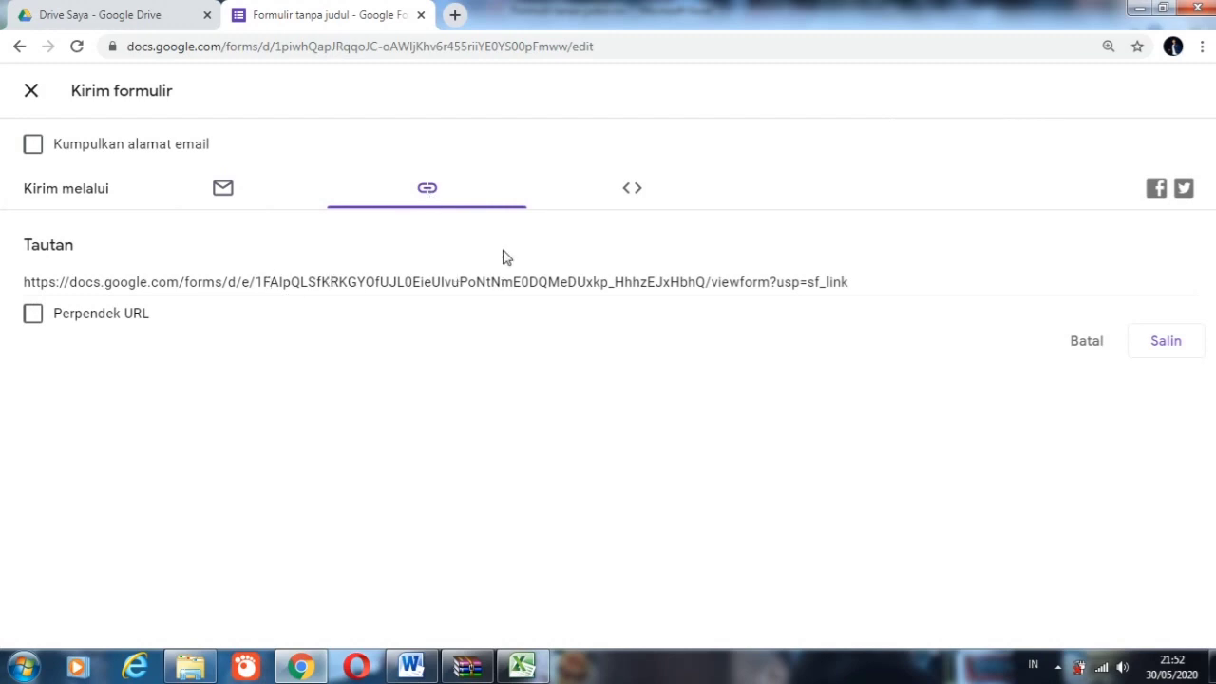
click(34, 314)
key(ctrl+c)
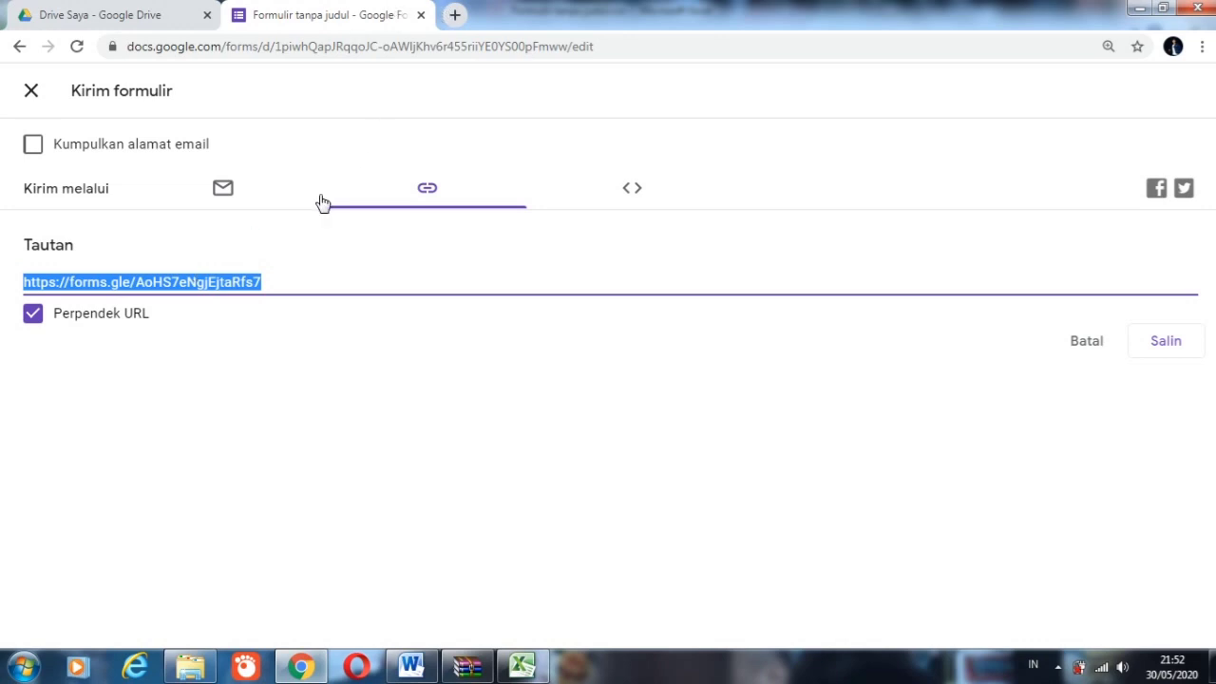
Step: Search Google for Bitly in a new browser tab and open the Bitly site from the results
click(456, 17)
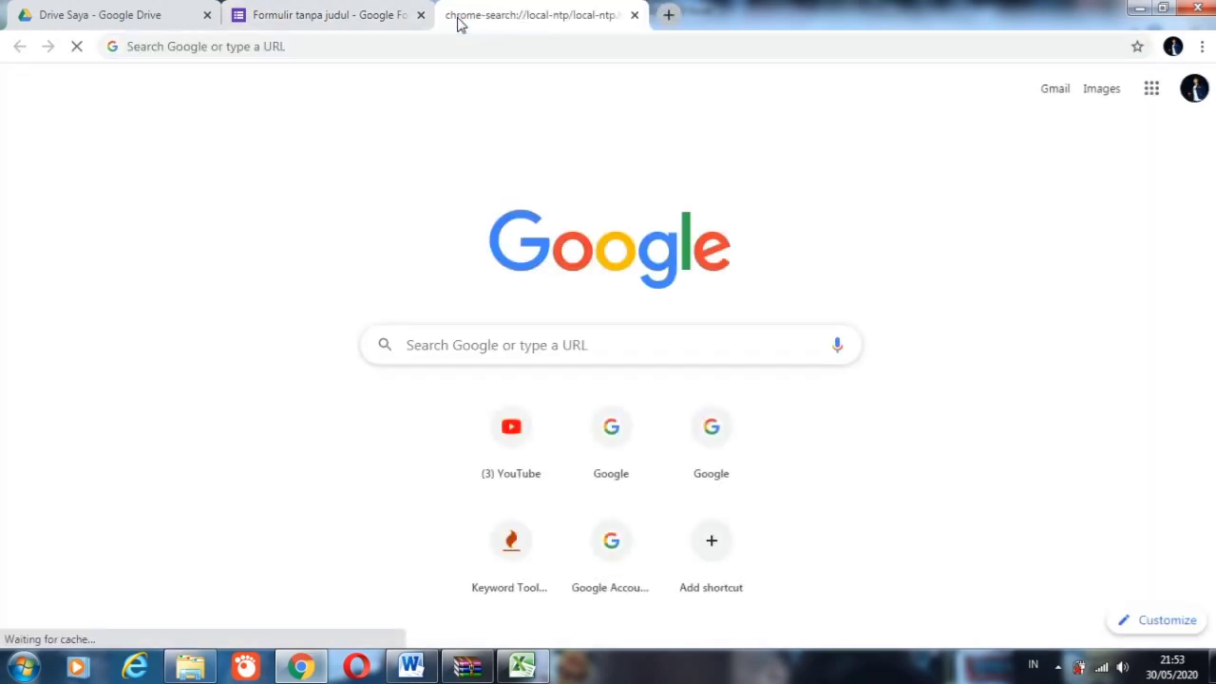
click(421, 46)
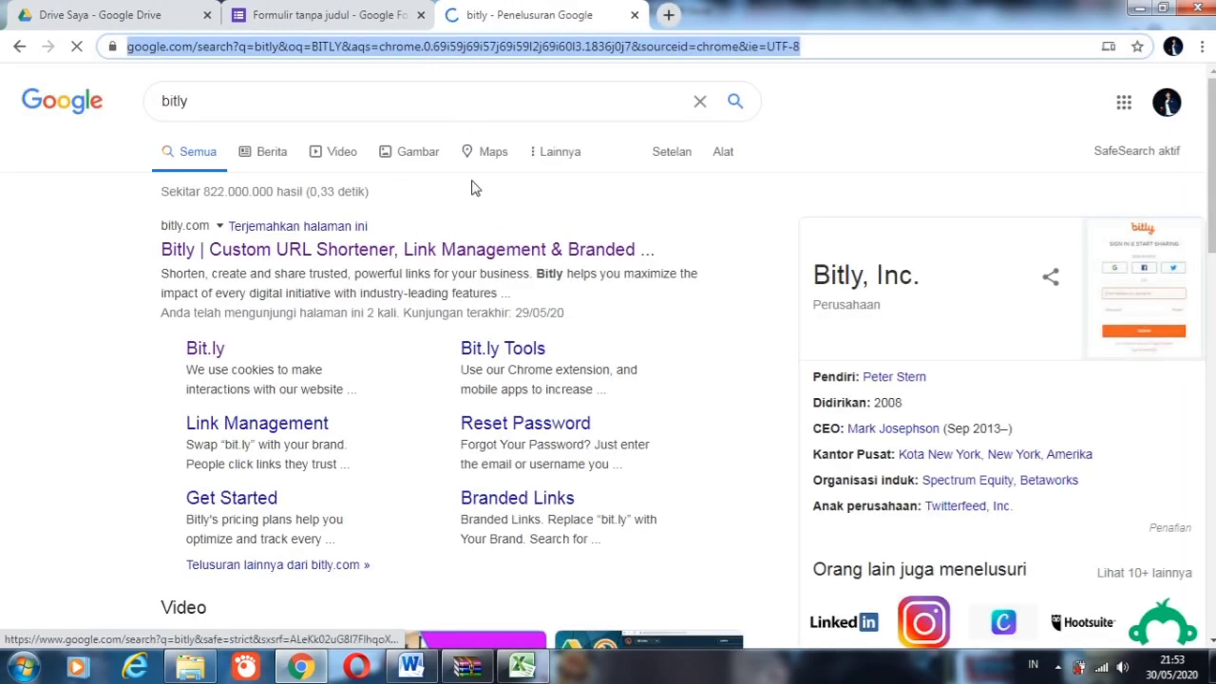
click(238, 250)
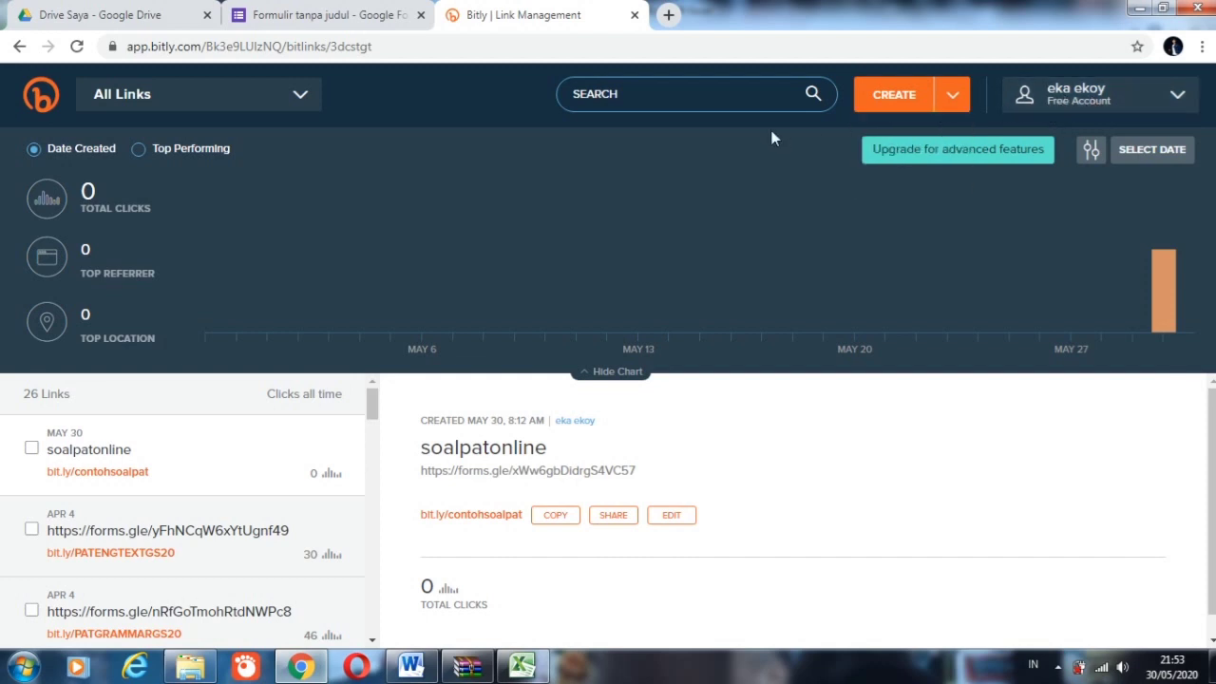
Step: Create a new bit.ly link from the copied short form URL
click(893, 95)
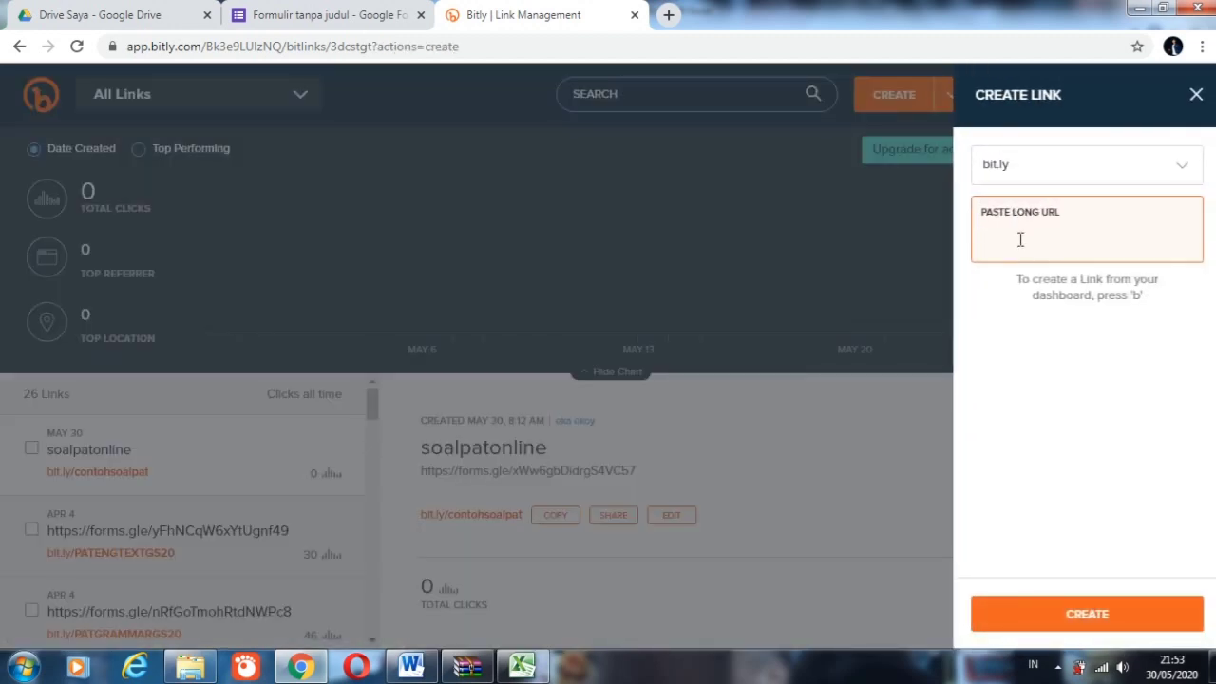
key(ctrl+v)
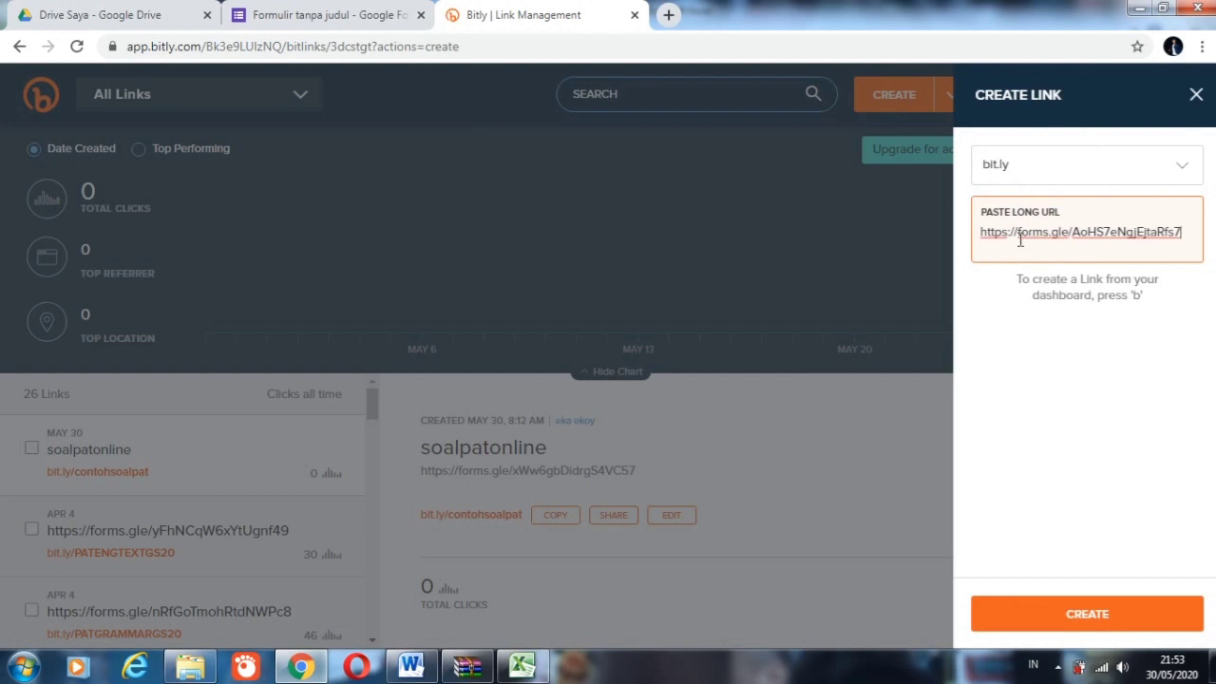
key(Return)
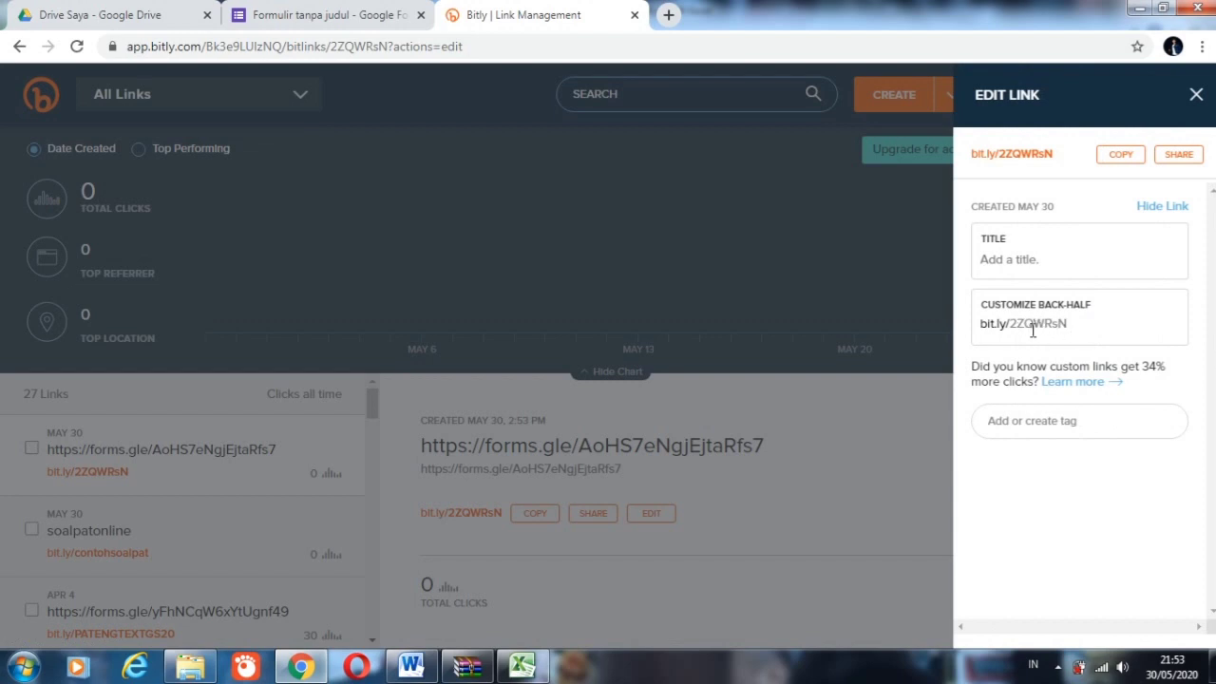
Step: Set the new link's custom back-half to PATOLNINEKELAS6, save it, and copy the customized link
click(1083, 324)
key(BackSpace)
key(BackSpace)
key(BackSpace)
key(BackSpace)
key(BackSpace)
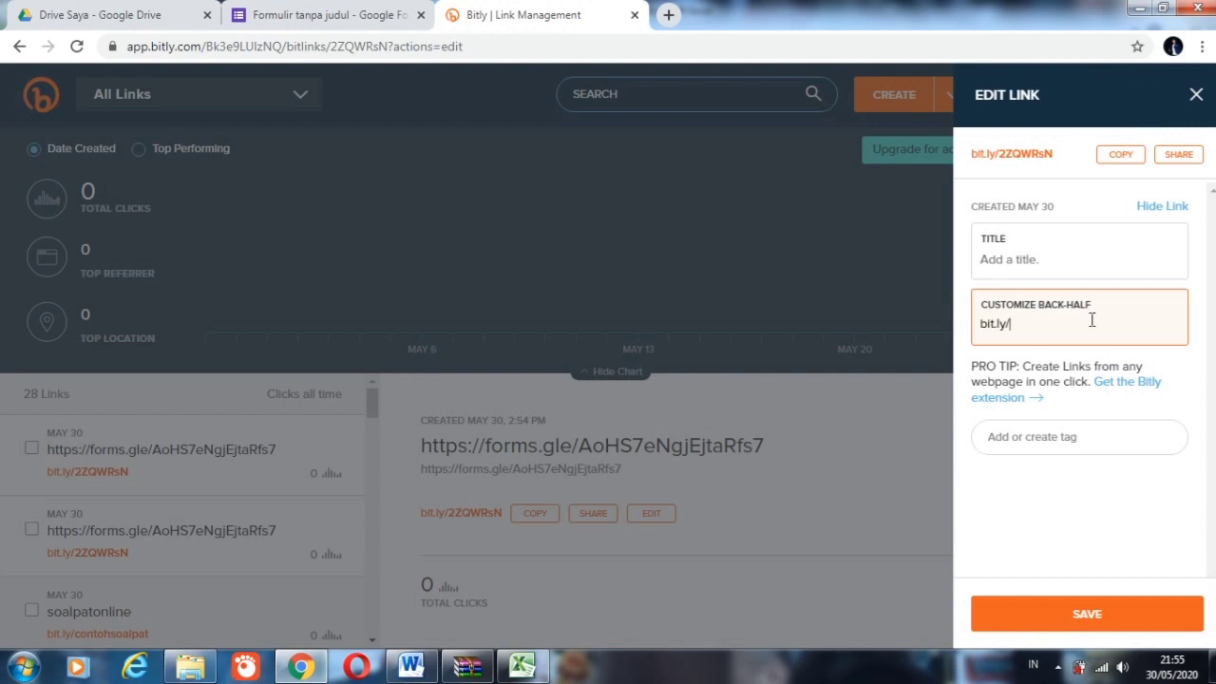
text(PATOLNINEKELAS6)
click(1103, 616)
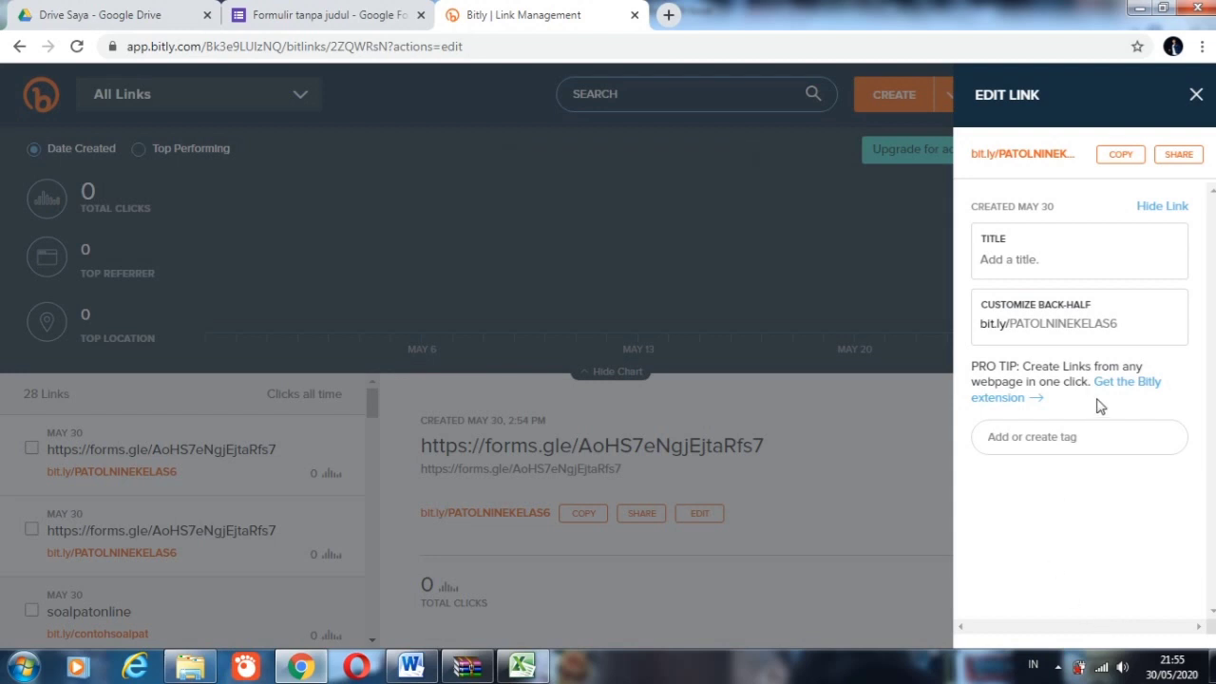
click(1122, 156)
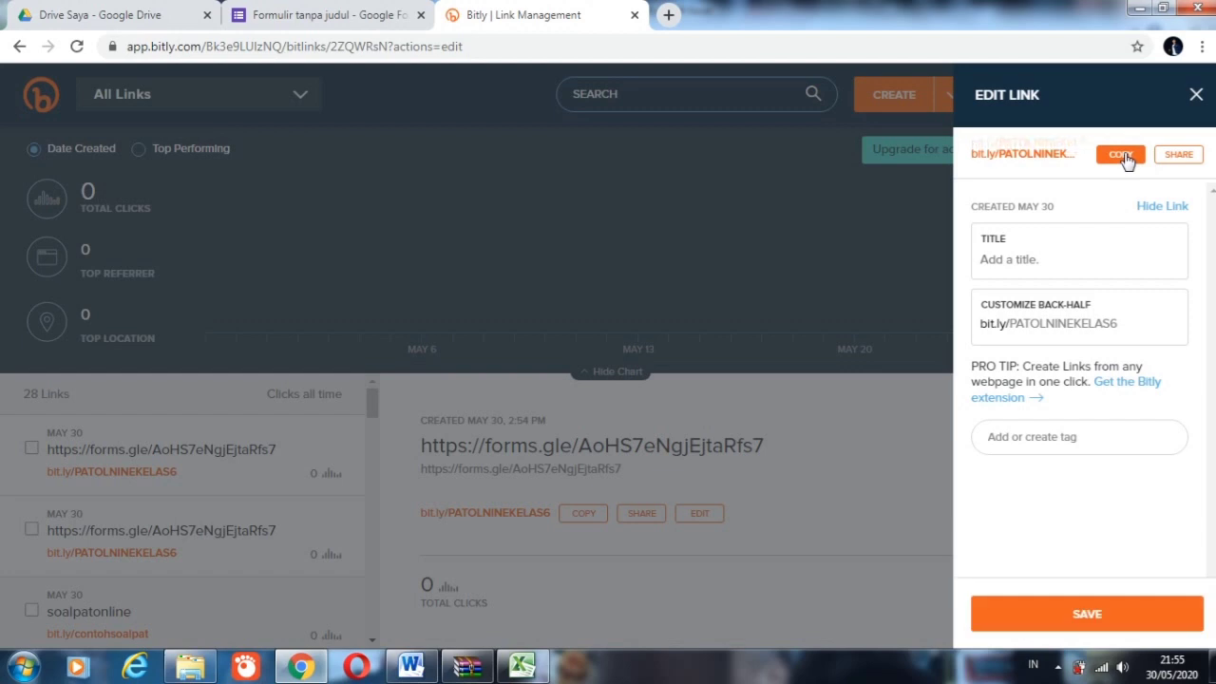